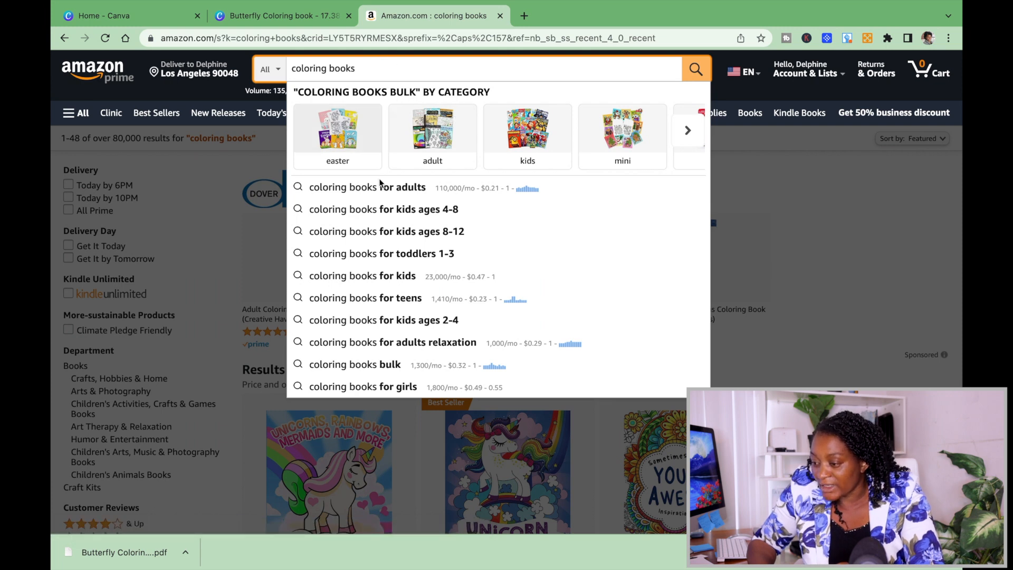
# Look through the "coloring books" search suggestions and search Amazon for "coloring books kids".
pyautogui.scroll(-2, 382, 203)
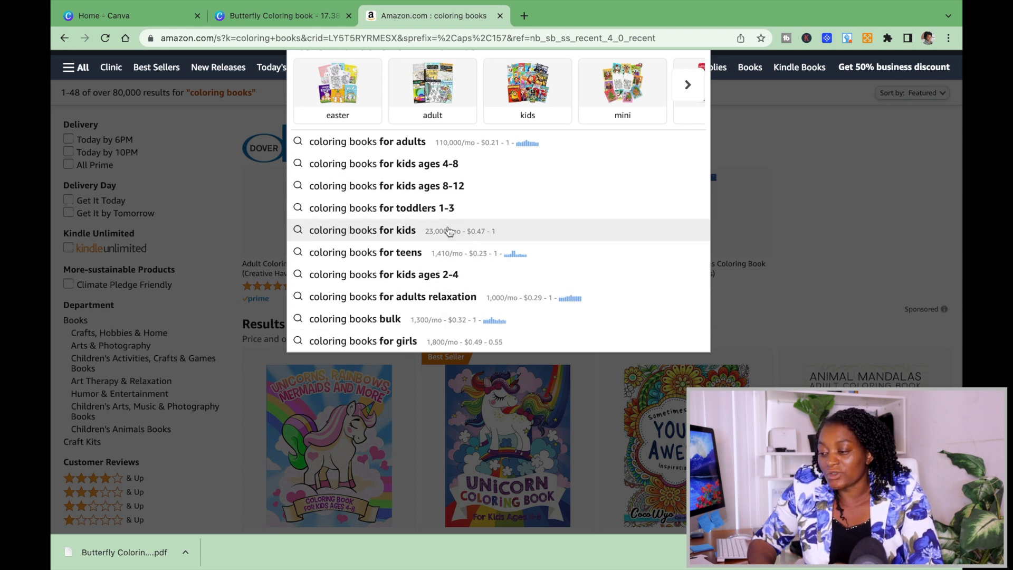
pyautogui.write('ks k')
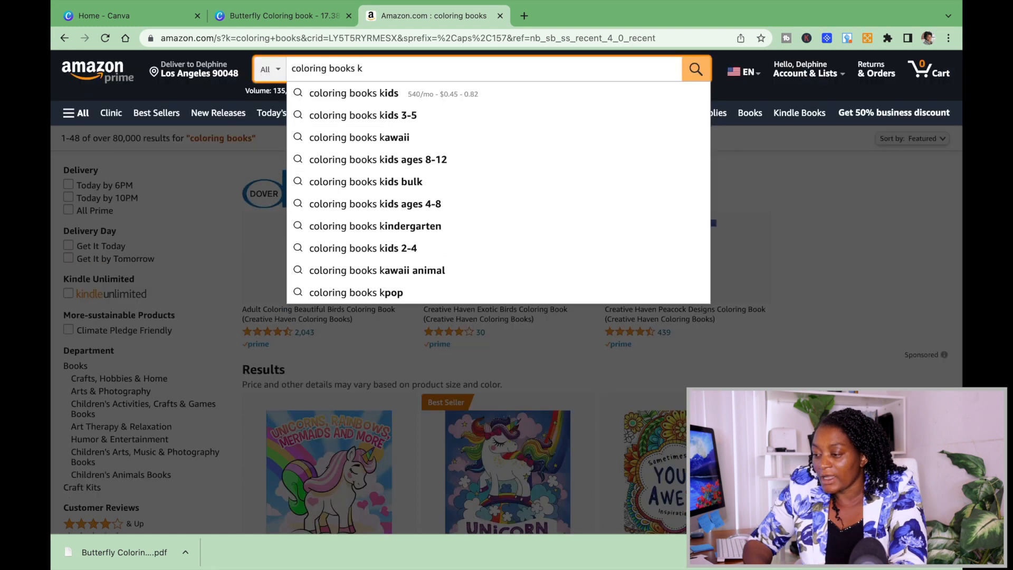
pyautogui.click(384, 96)
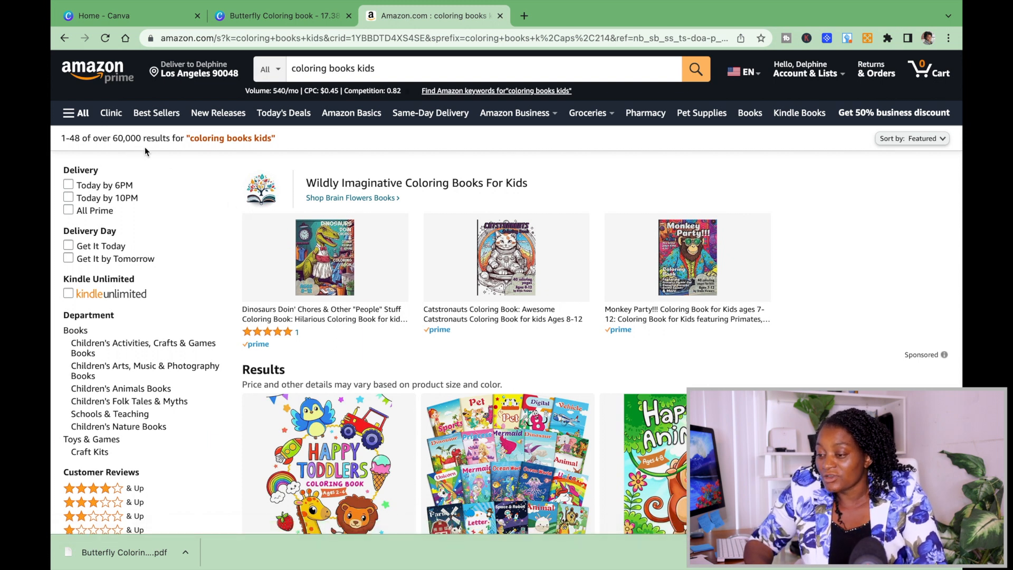
# Search Amazon for "coloring books ages 4-6 for girls" and look through the results for a best seller.
pyautogui.click(446, 72)
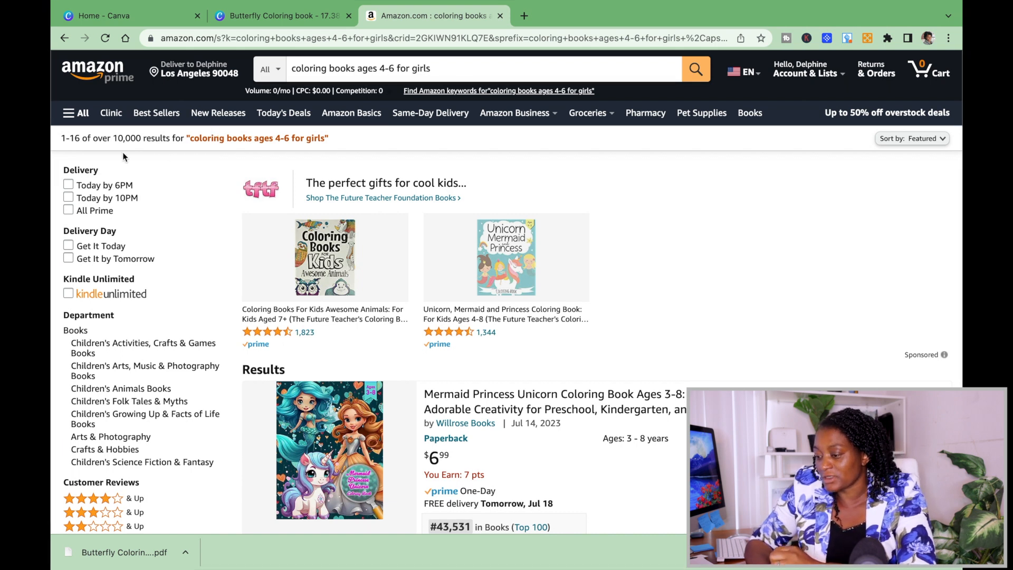
pyautogui.scroll(-4, 385, 268)
pyautogui.scroll(4, 385, 268)
pyautogui.scroll(-4, 385, 268)
pyautogui.scroll(-9, 385, 268)
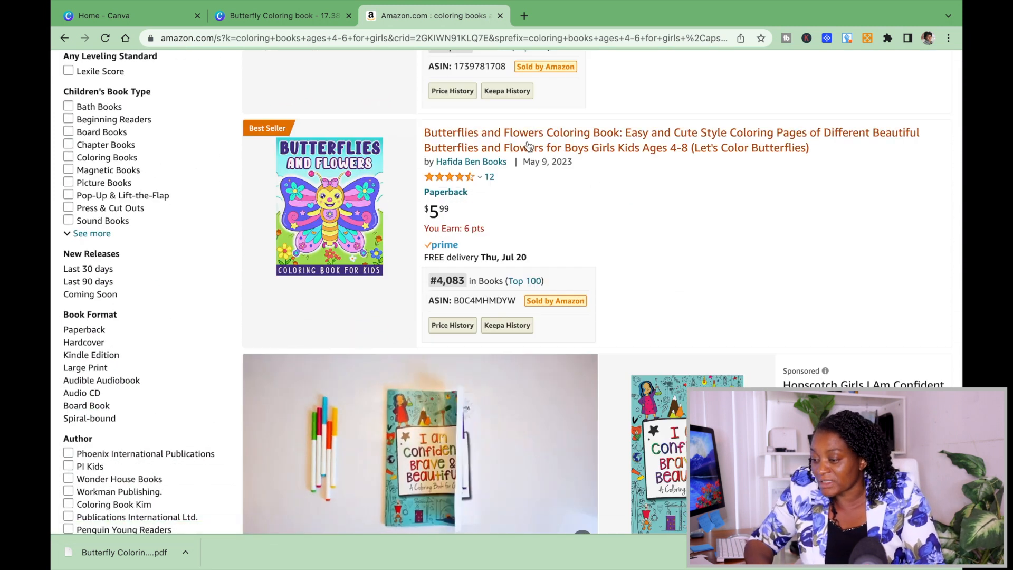
# Open the best-selling "Butterflies and Flowers Coloring Book" and examine its product details.
pyautogui.click(259, 154)
pyautogui.scroll(-3, 416, 349)
pyautogui.scroll(-15, 416, 349)
pyautogui.scroll(-10, 416, 352)
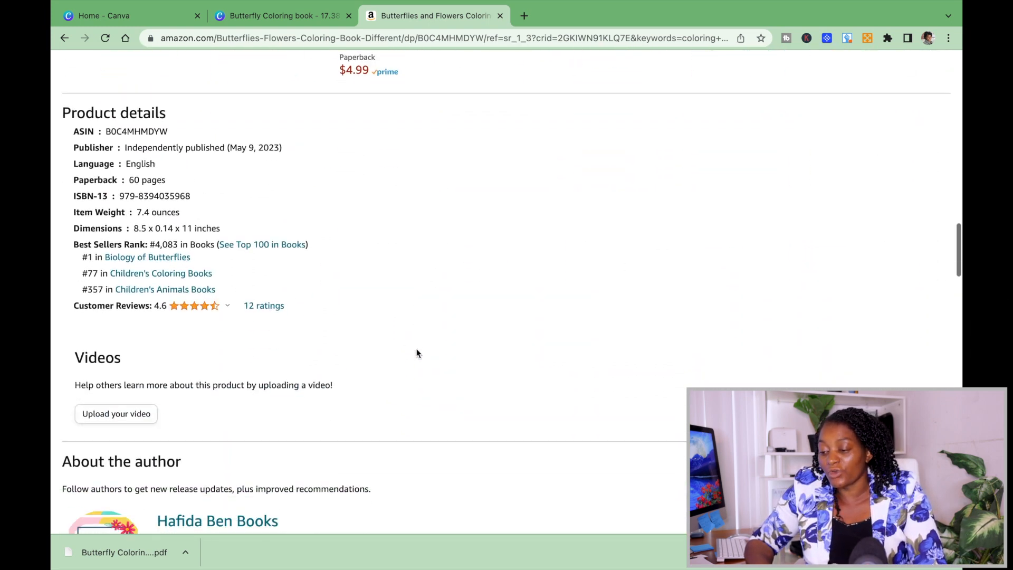
# Examine the star rating and the customer reviews section of the Butterflies and Flowers book.
pyautogui.click(211, 306)
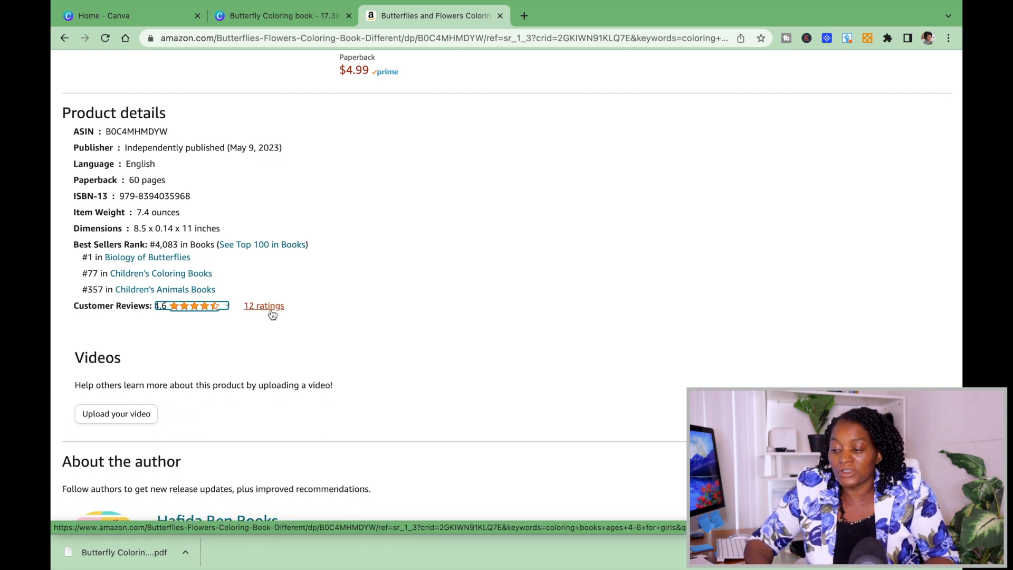
pyautogui.scroll(-3, 350, 279)
pyautogui.scroll(10, 350, 274)
pyautogui.scroll(-6, 351, 278)
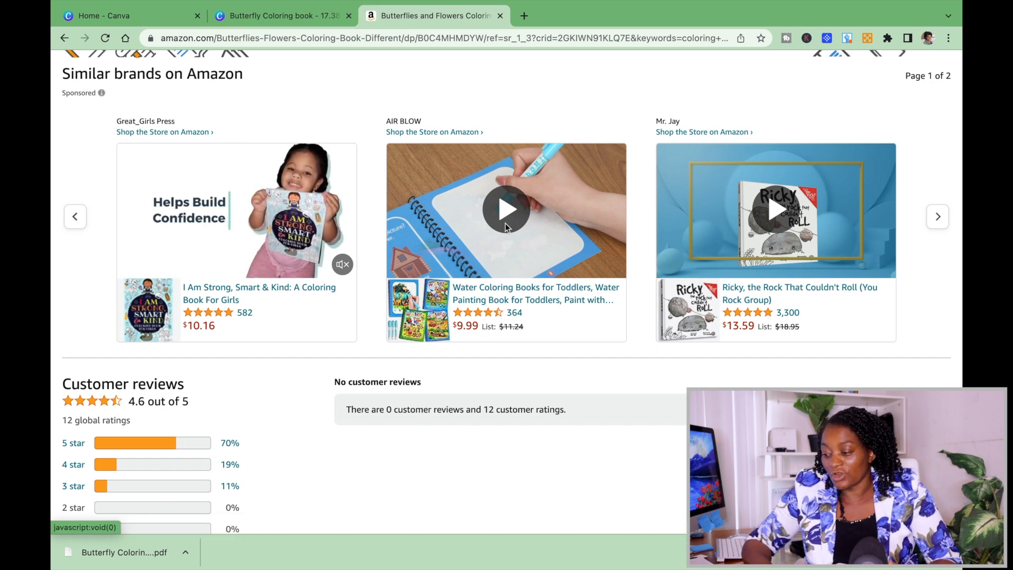
pyautogui.scroll(-2, 678, 389)
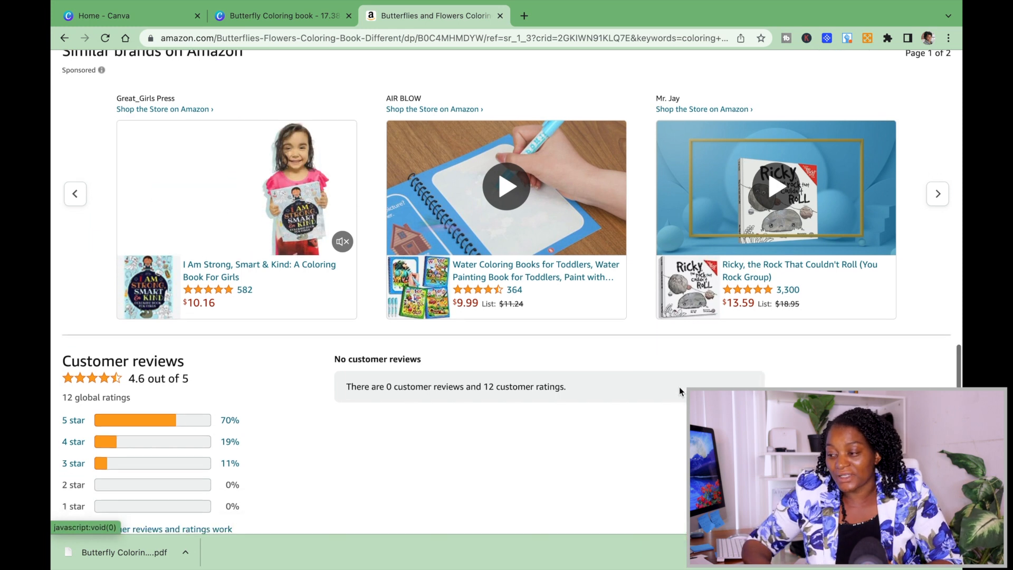
pyautogui.scroll(20, 679, 387)
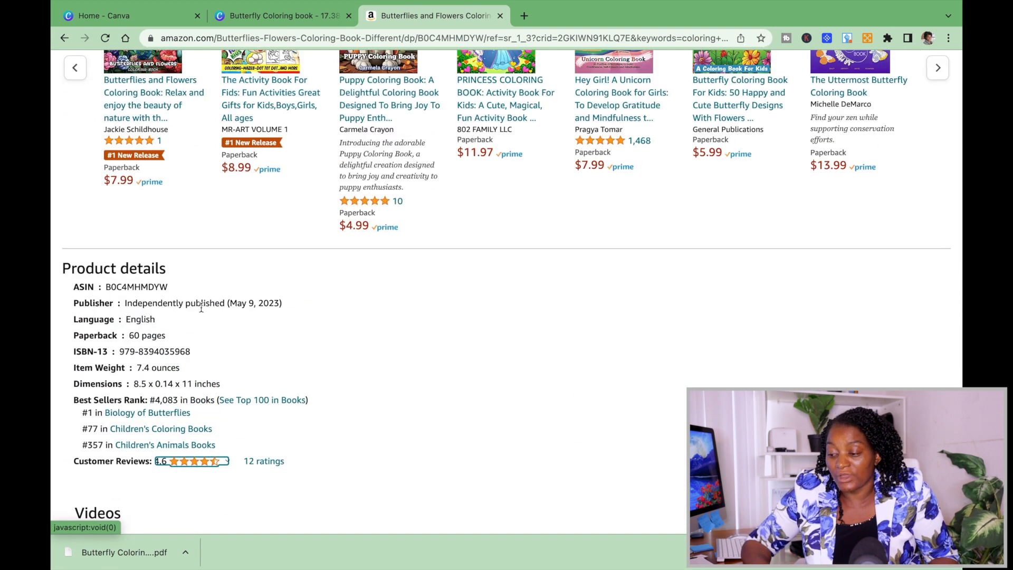
# Open the competing "Butterflies and Flowers Coloring Book: Relax and enjoy the beauty of nature" and examine its publication date, page count and sales rank.
pyautogui.scroll(4, 451, 241)
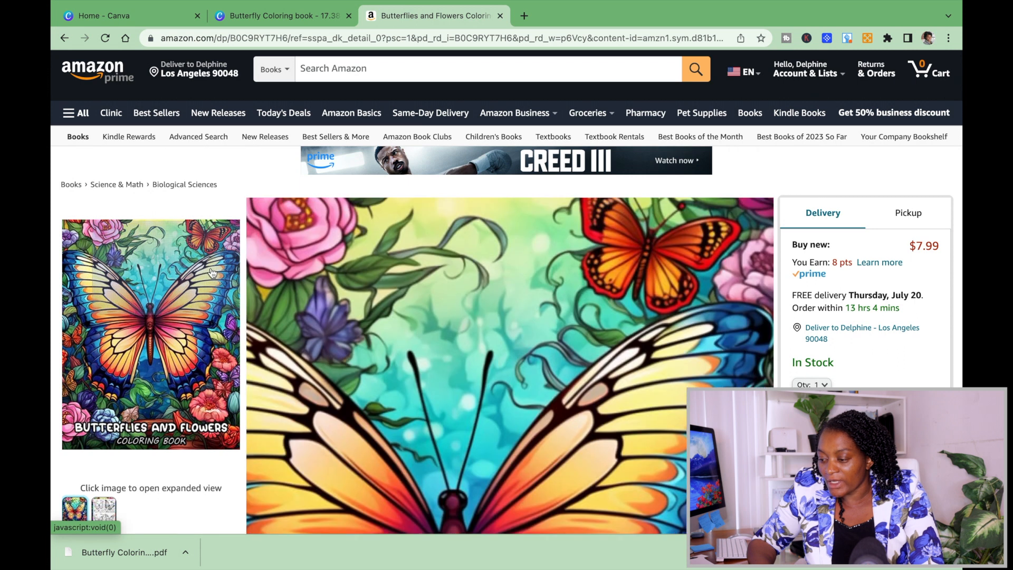
pyautogui.scroll(-1, 476, 332)
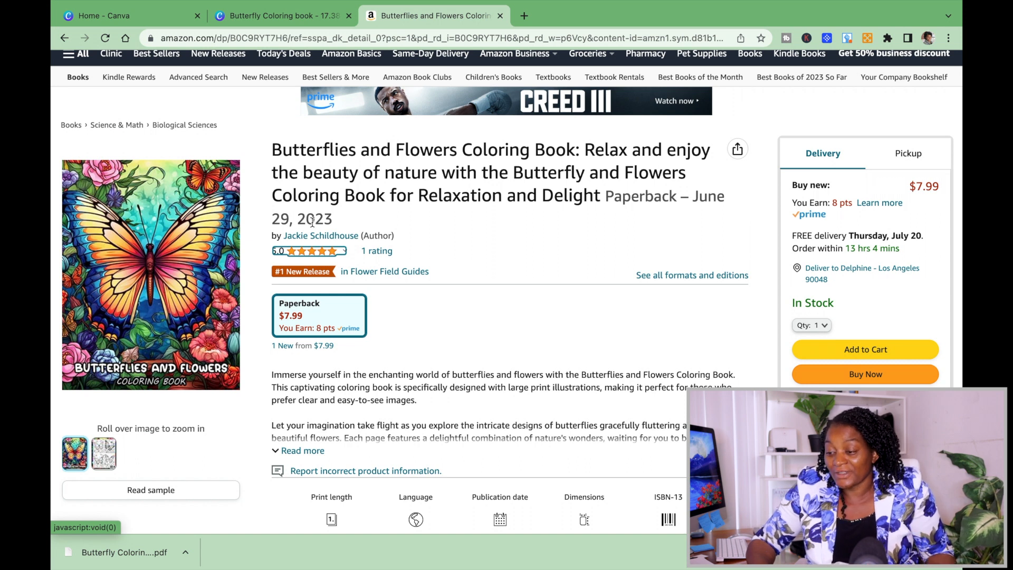
pyautogui.scroll(-15, 313, 221)
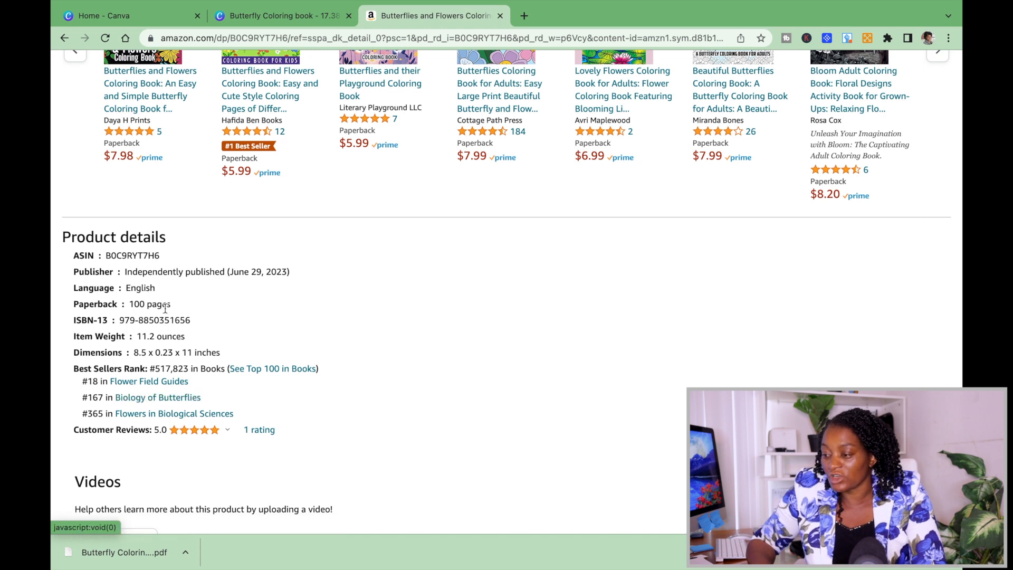
pyautogui.scroll(15, 166, 308)
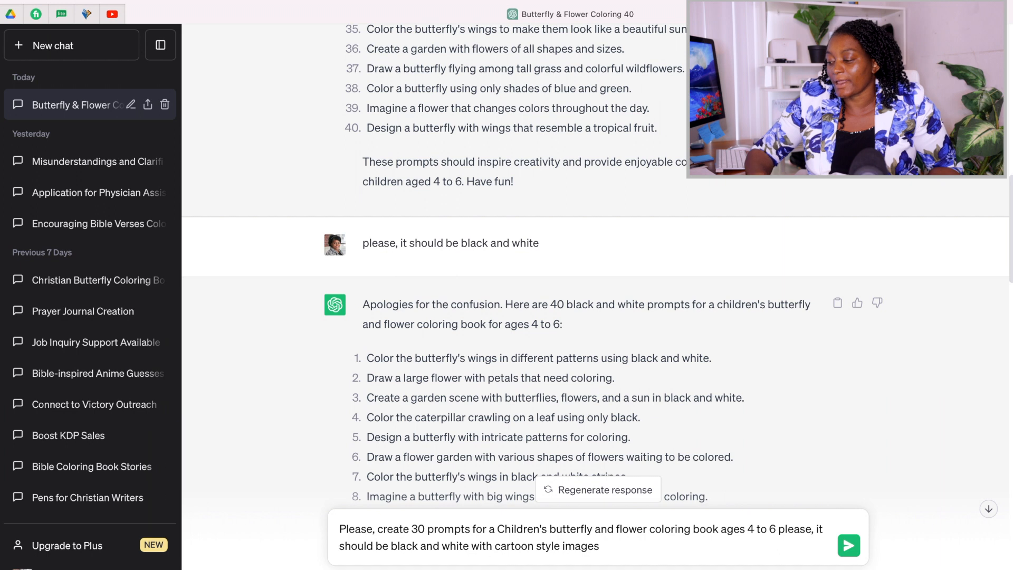
# Ask ChatGPT for 30 prompts for a children's butterfly and flower coloring book, ages 4 to 6, black and white with cartoon style images.
pyautogui.click(847, 551)
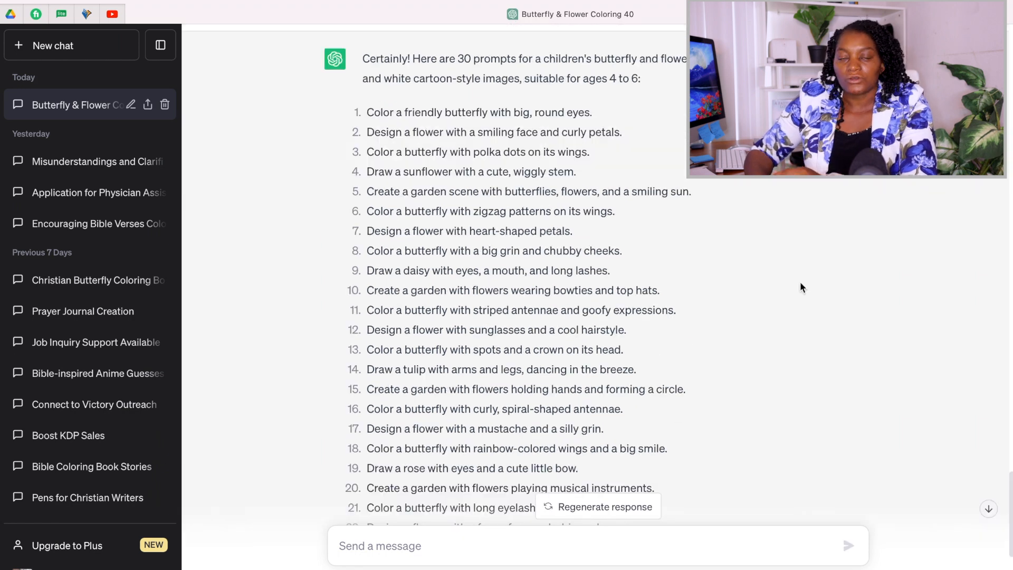
pyautogui.scroll(-2, 800, 281)
pyautogui.scroll(-5, 800, 285)
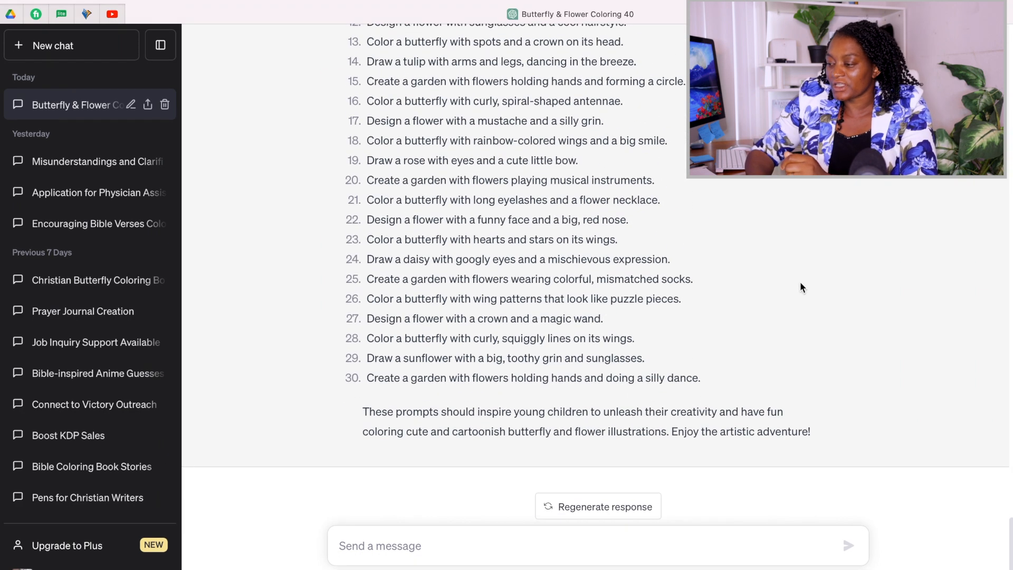
pyautogui.scroll(10, 800, 284)
pyautogui.scroll(-10, 800, 282)
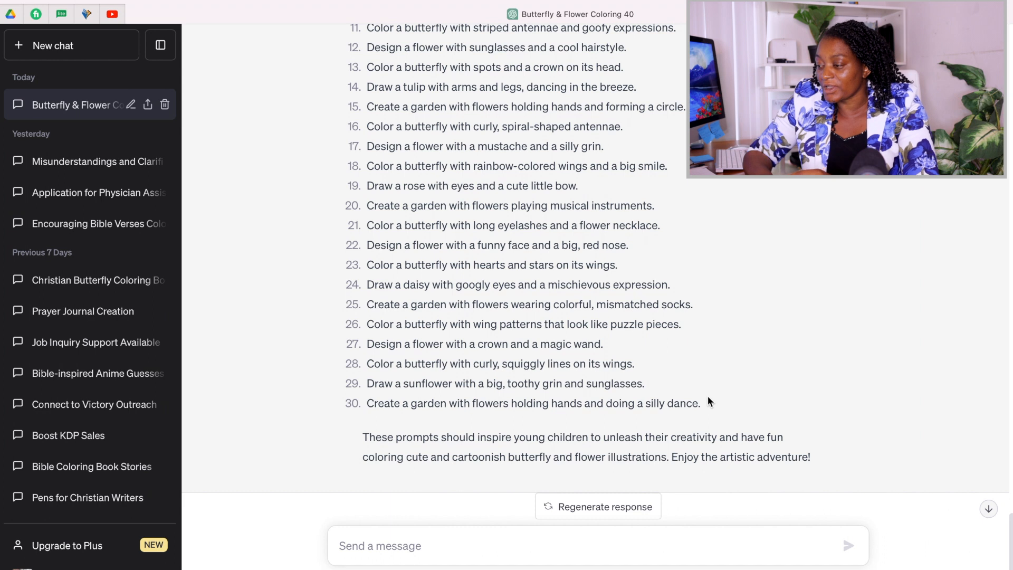
pyautogui.scroll(5, 719, 315)
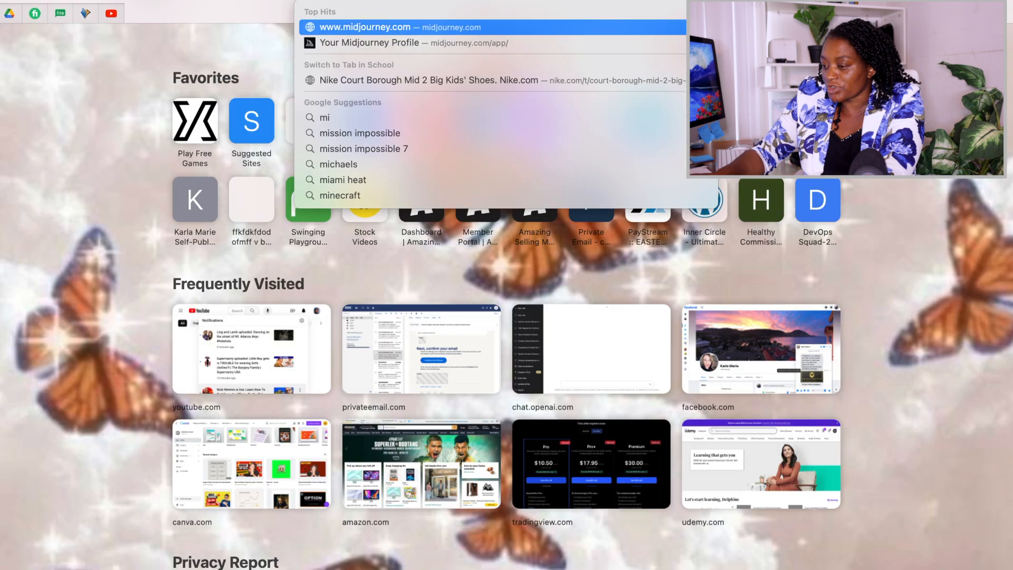
# Switch to the Midjourney profile page, look over the generated images and go to the Midjourney Discord server.
pyautogui.press('Return')
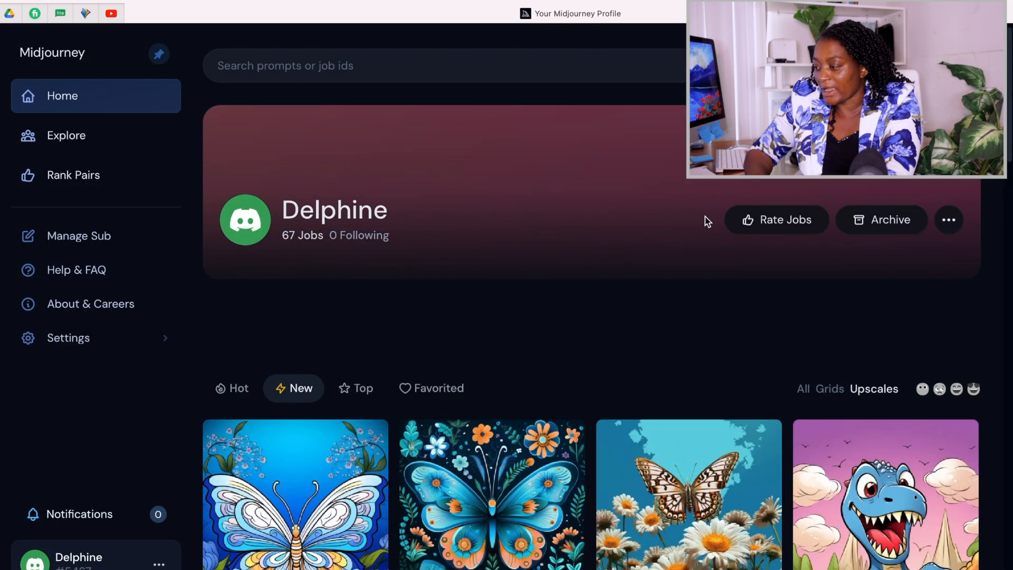
pyautogui.scroll(-15, 755, 255)
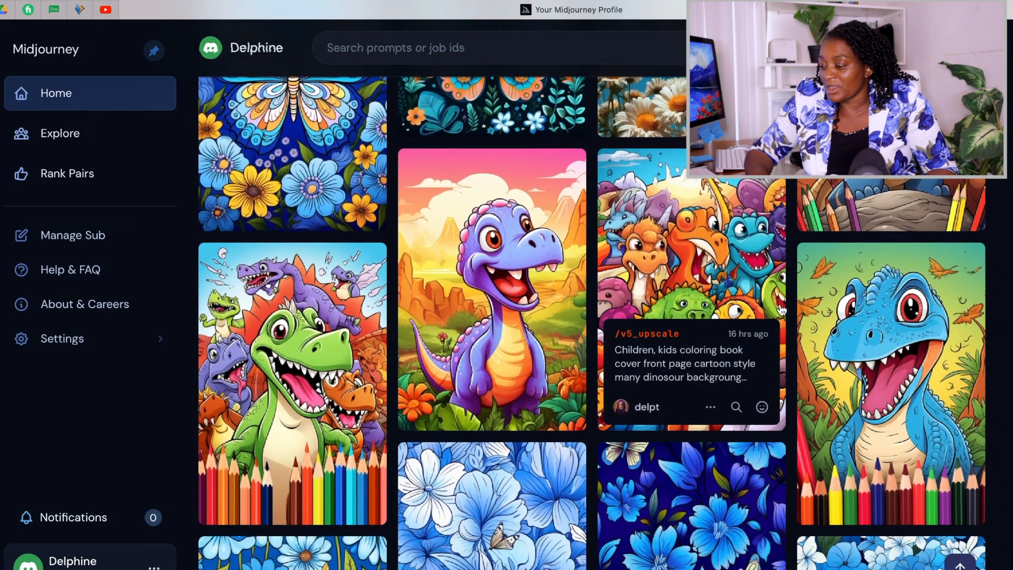
pyautogui.scroll(-7, 781, 310)
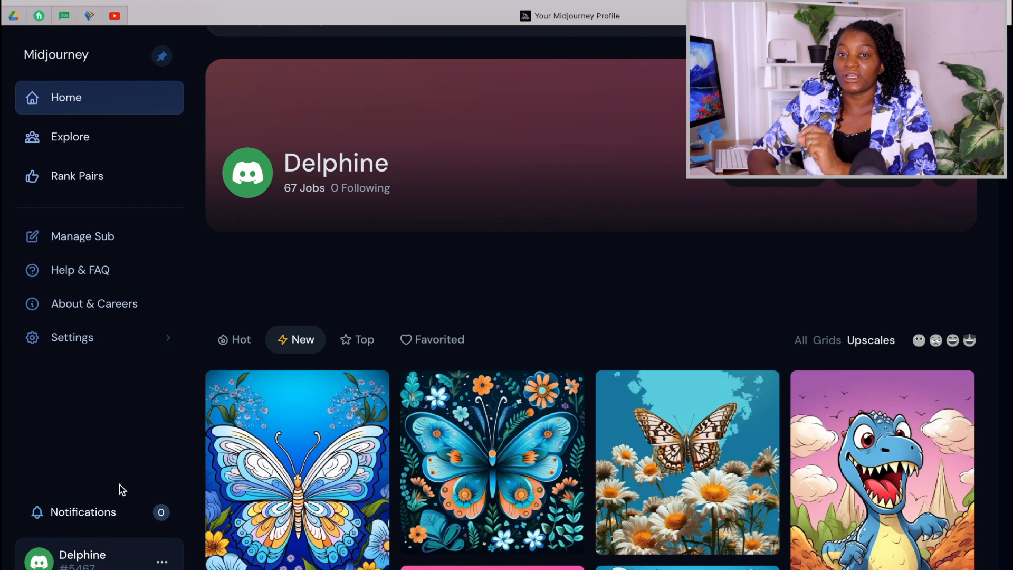
pyautogui.click(163, 562)
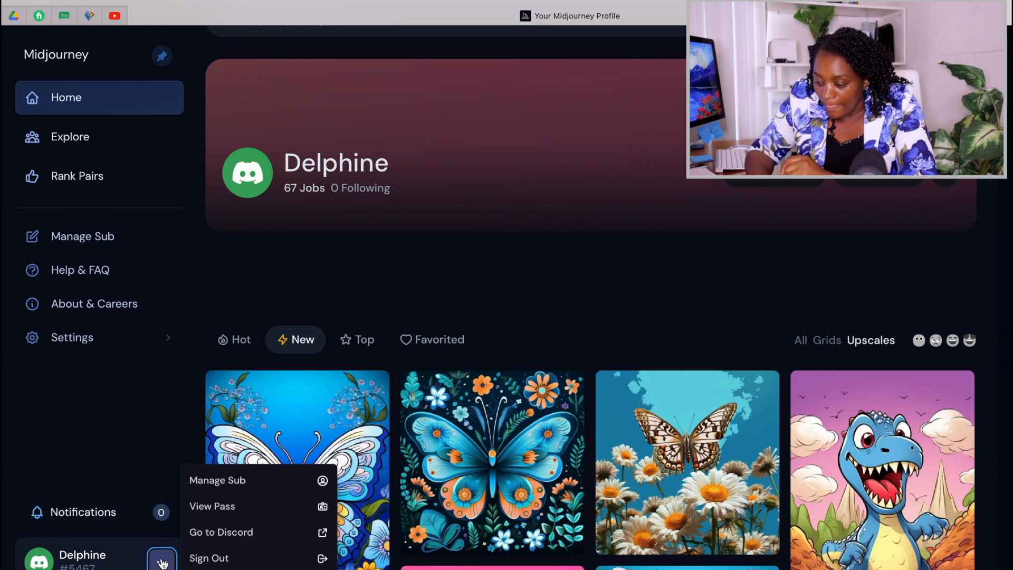
pyautogui.click(222, 533)
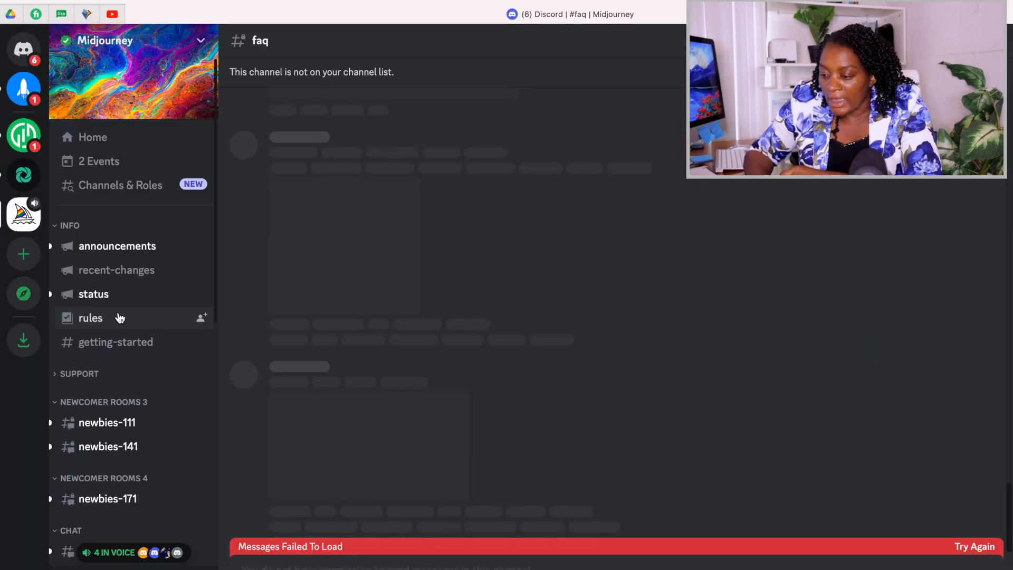
# View the server's rules and getting-started channels and continue to the trial-support channel.
pyautogui.click(103, 320)
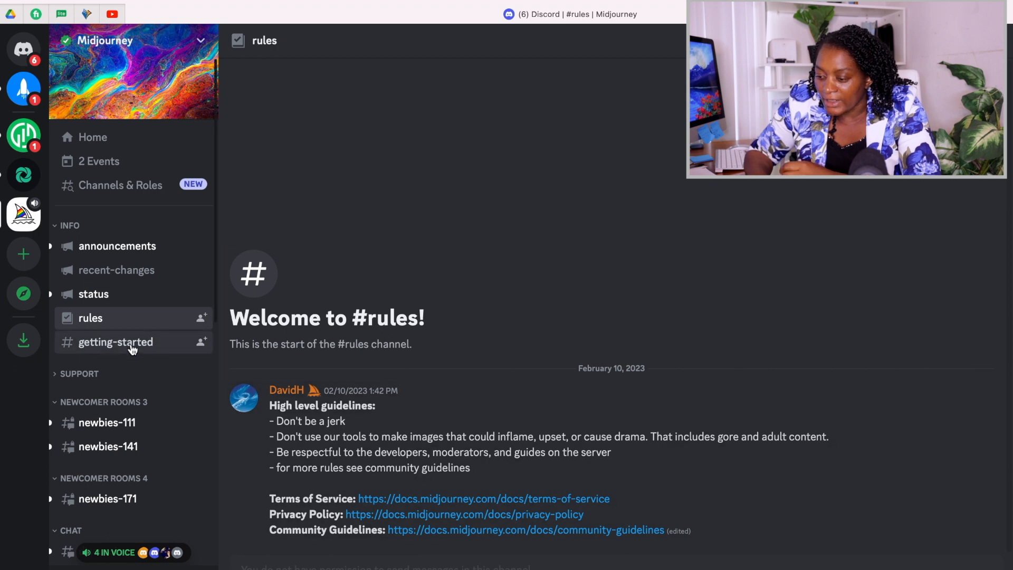
pyautogui.click(133, 350)
pyautogui.click(400, 466)
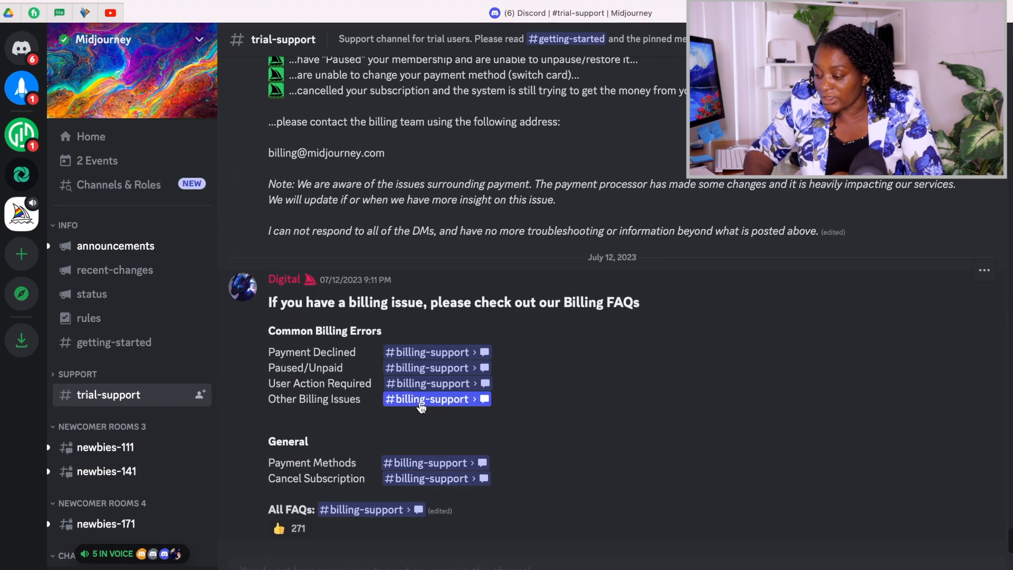
# Open the Payment Methods entry in billing-support and examine the enlarged Plan Comparison image.
pyautogui.click(437, 463)
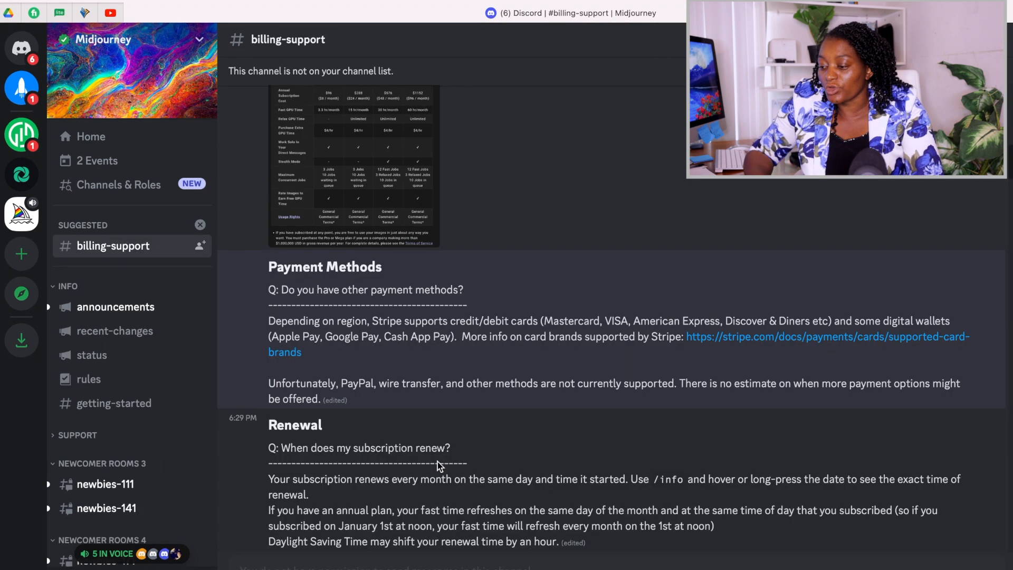
pyautogui.scroll(5, 406, 168)
pyautogui.click(395, 304)
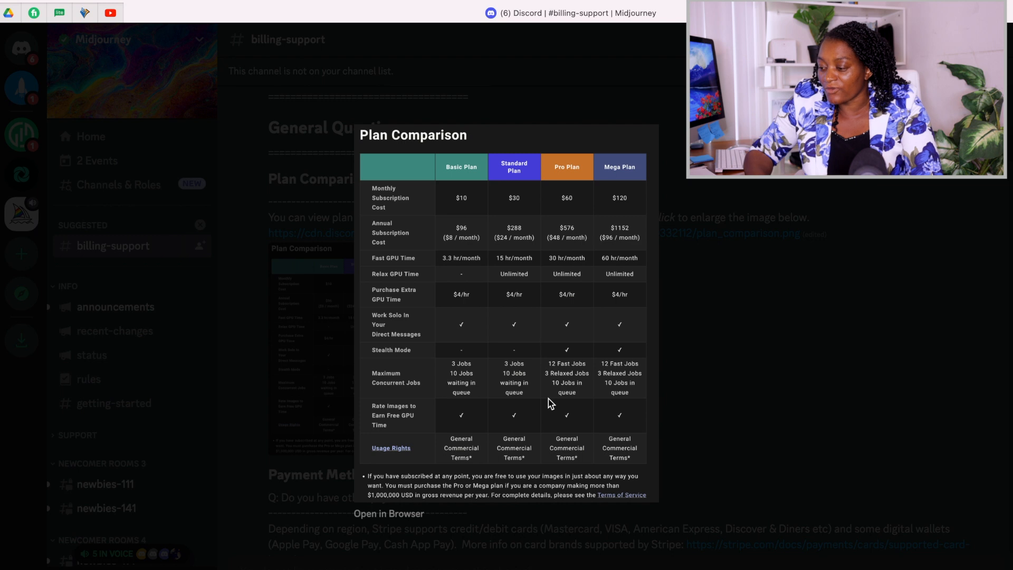
pyautogui.click(812, 381)
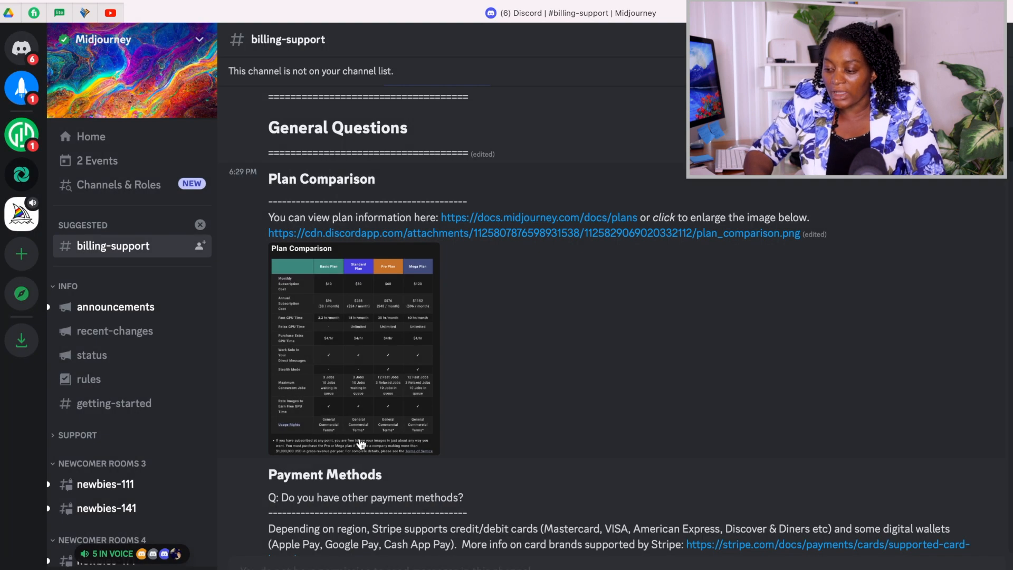
# Open the newbies-111 newcomer room and look through the images generated there.
pyautogui.scroll(-2, 152, 385)
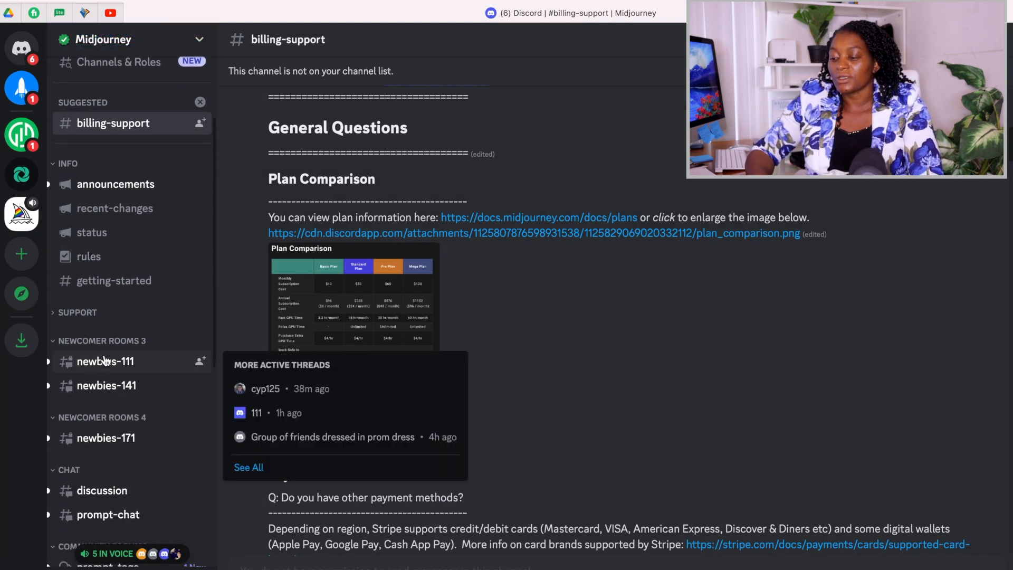
pyautogui.click(102, 359)
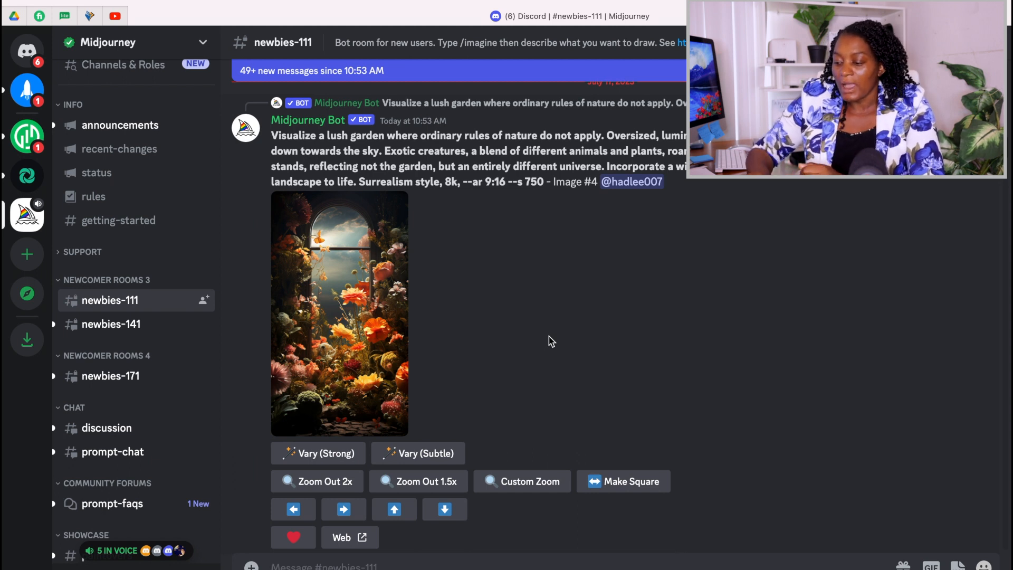
pyautogui.scroll(10, 514, 319)
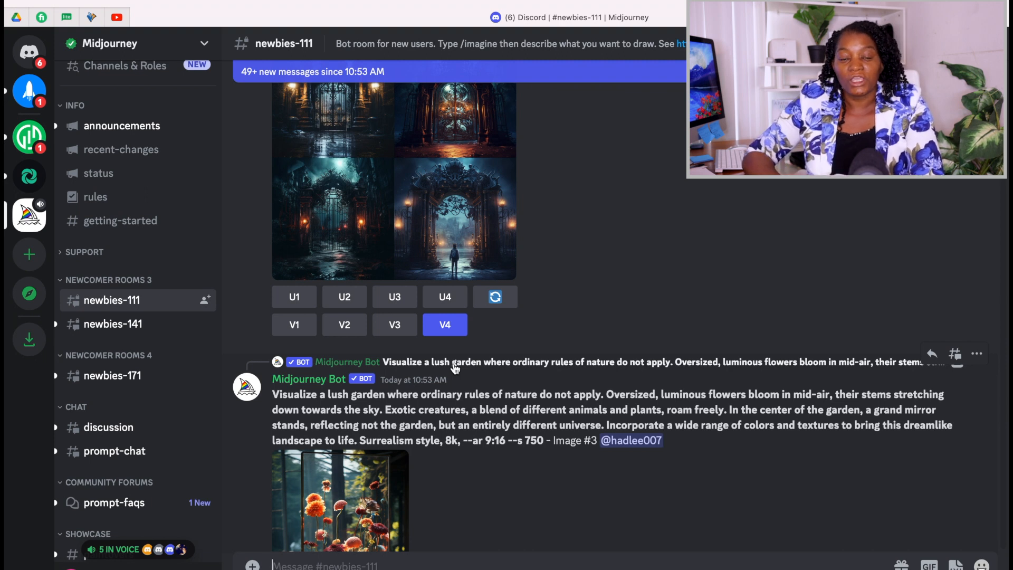
pyautogui.scroll(-3, 455, 367)
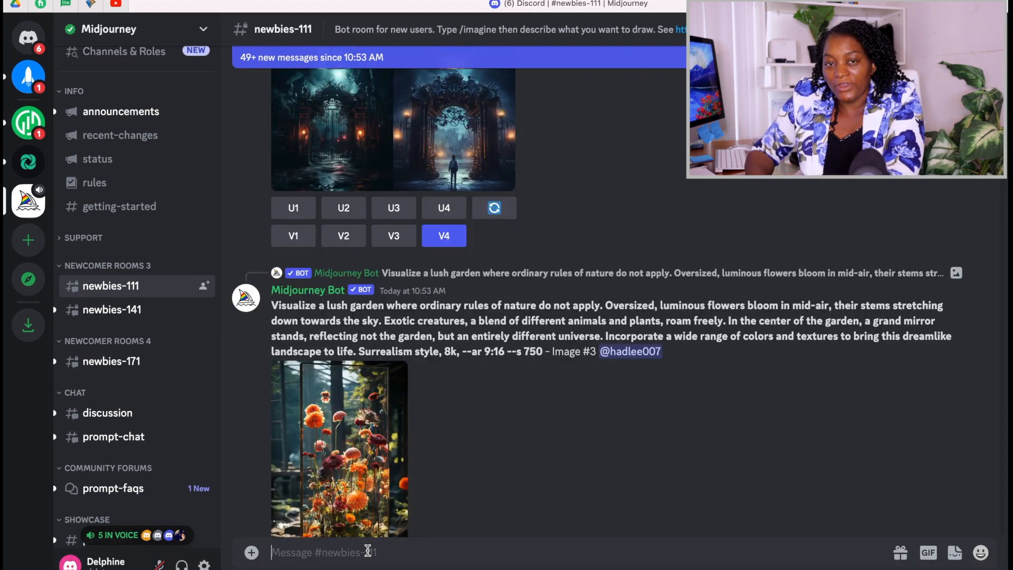
# Generate images with /imagine from the prompt "Color a friendly butterfly with big, round eyes Children, kids coloring book page black and white lines cartoon style".
pyautogui.write('/imagine')
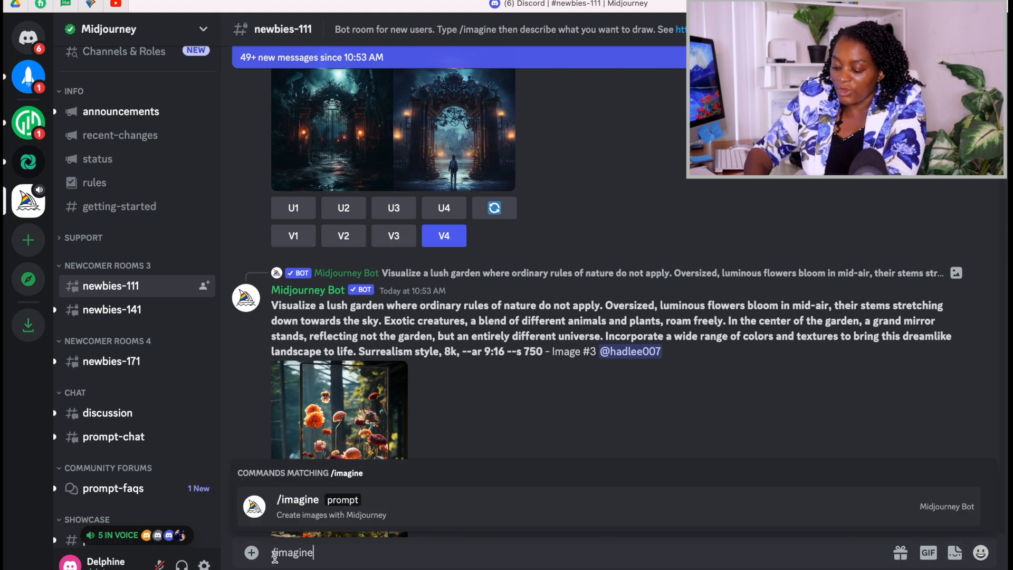
pyautogui.press('Return')
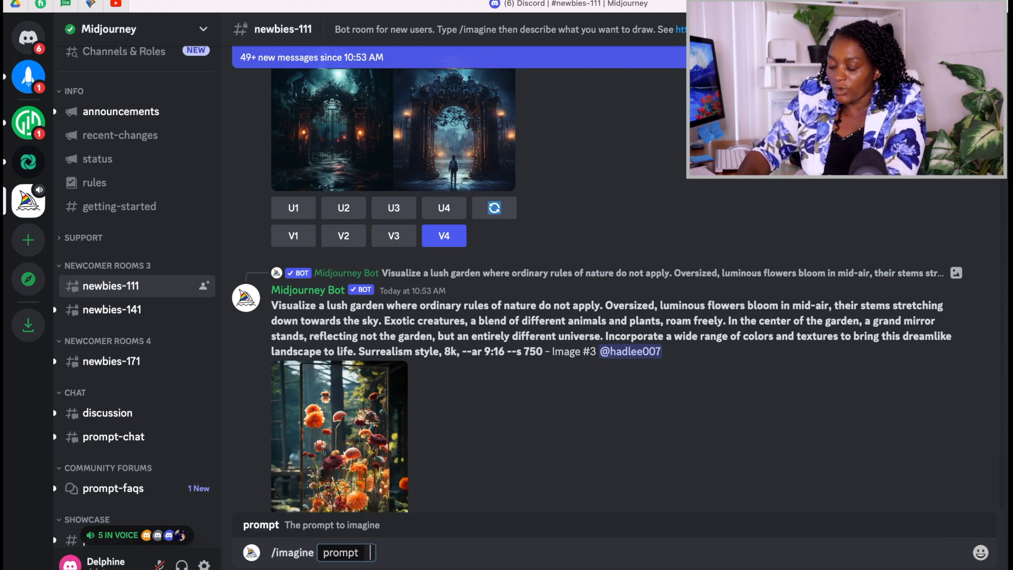
pyautogui.write('Color a friendly butterfly with big, round eyes')
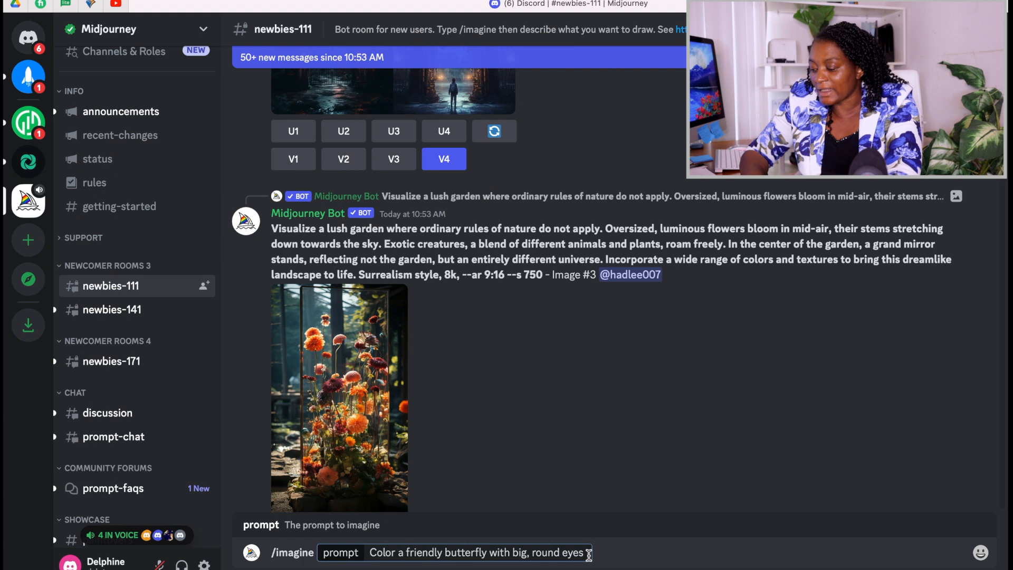
pyautogui.write('Children, kids coloring book page black and white lines cartoon style')
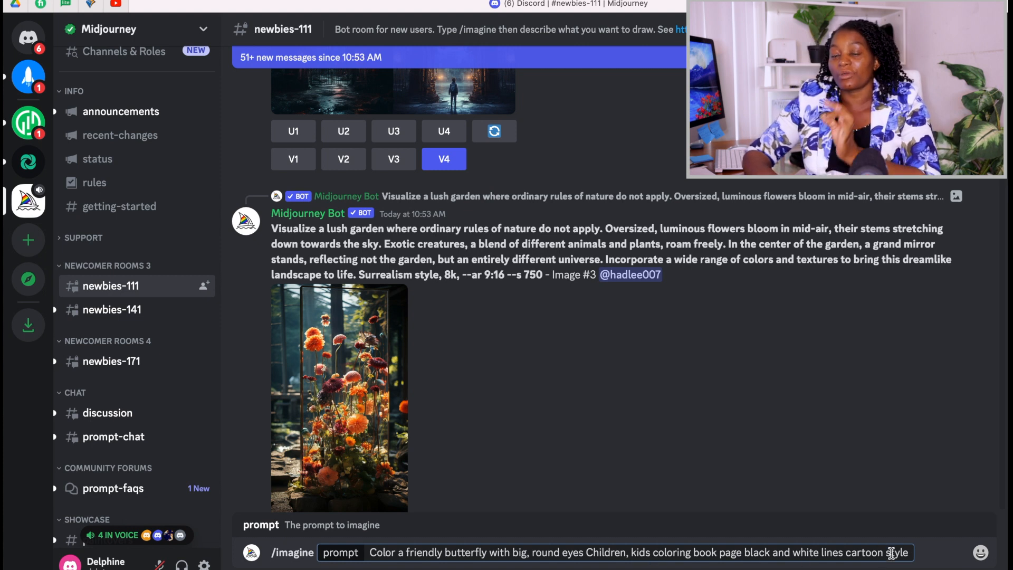
pyautogui.press('Return')
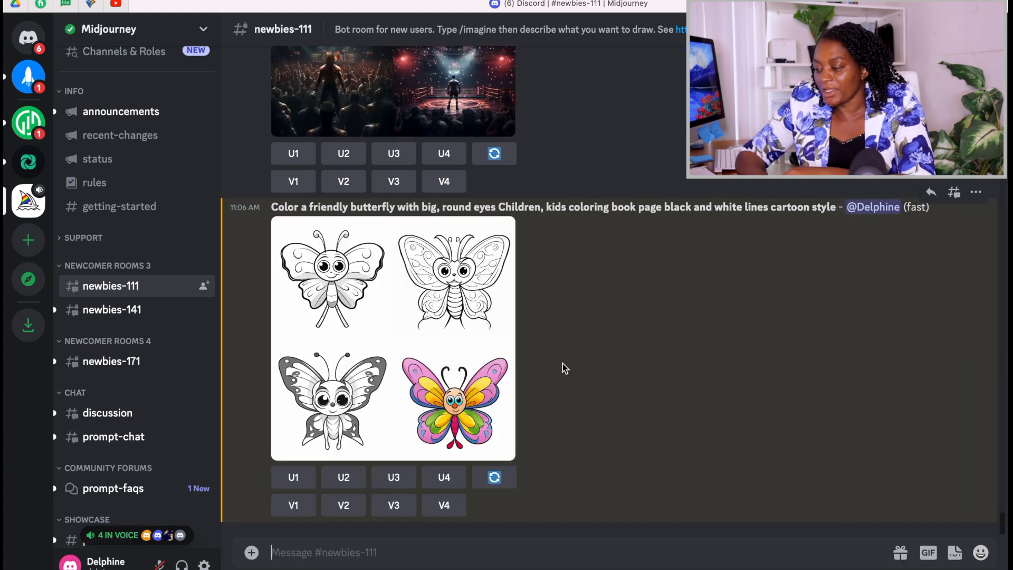
# Upscale the second butterfly of the generated grid and go to the upscaled result.
pyautogui.click(422, 339)
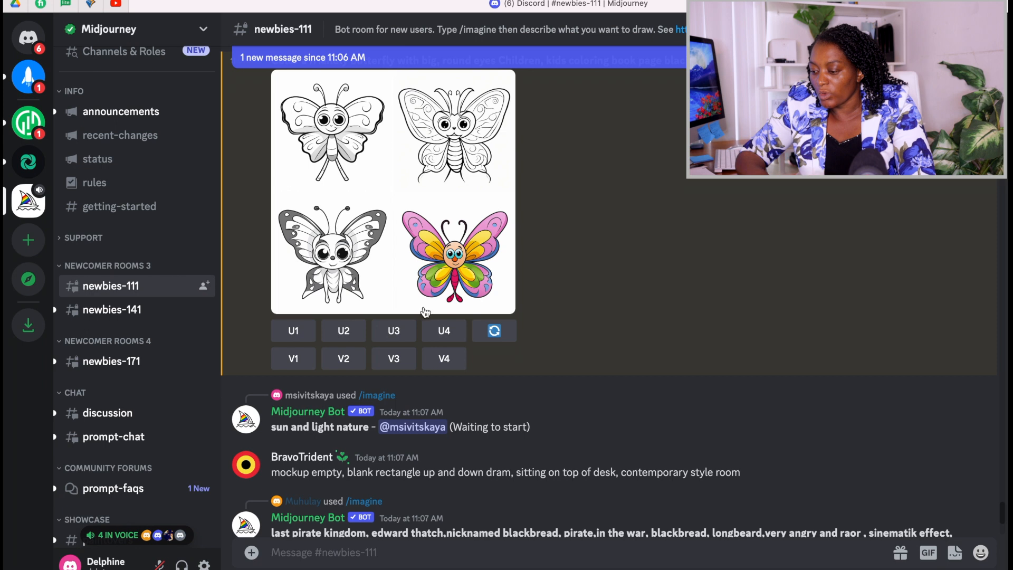
pyautogui.click(341, 336)
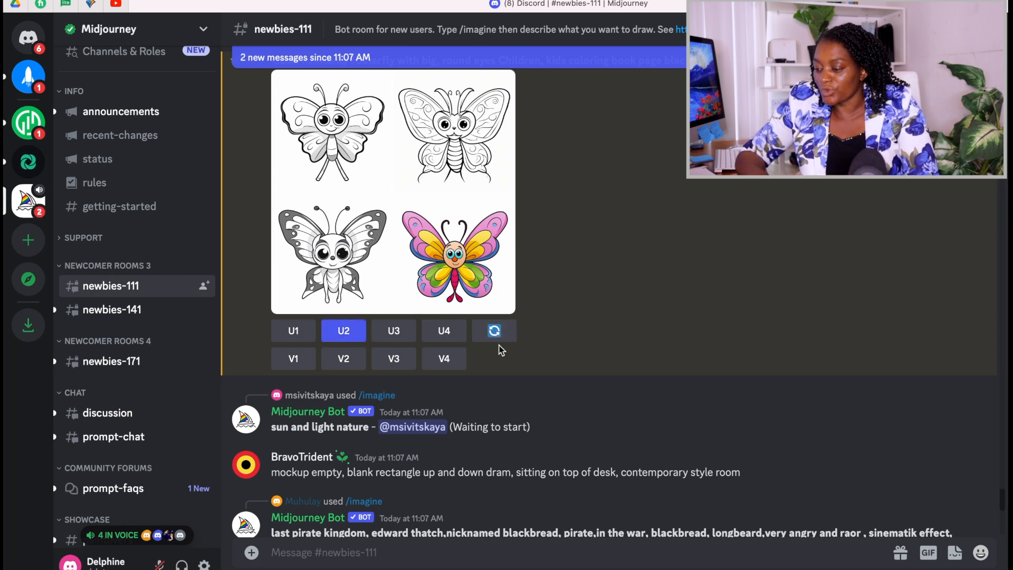
pyautogui.scroll(-15, 498, 348)
pyautogui.scroll(-4, 499, 349)
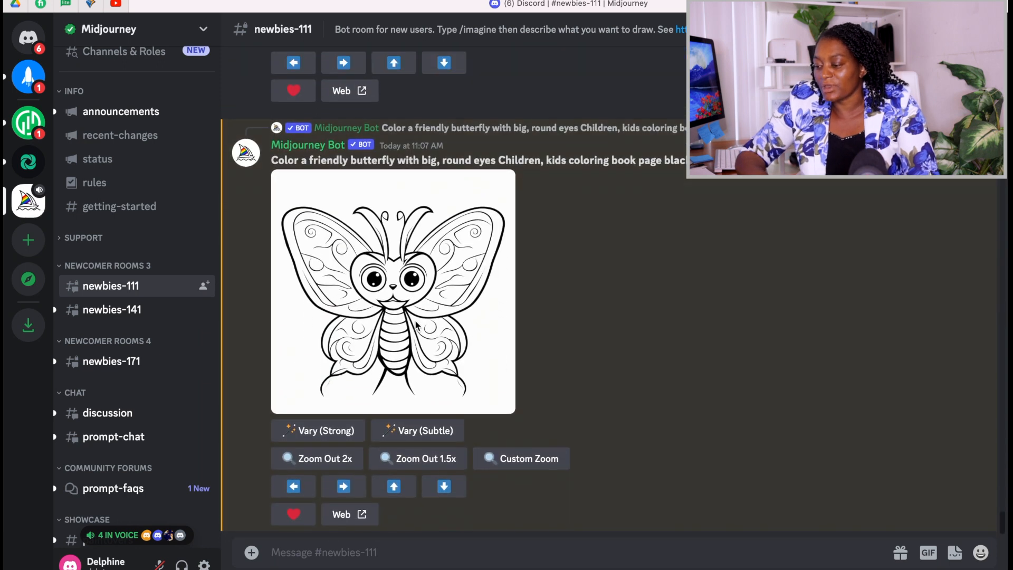
# Enlarge the upscaled butterfly image and save it to the computer.
pyautogui.click(419, 294)
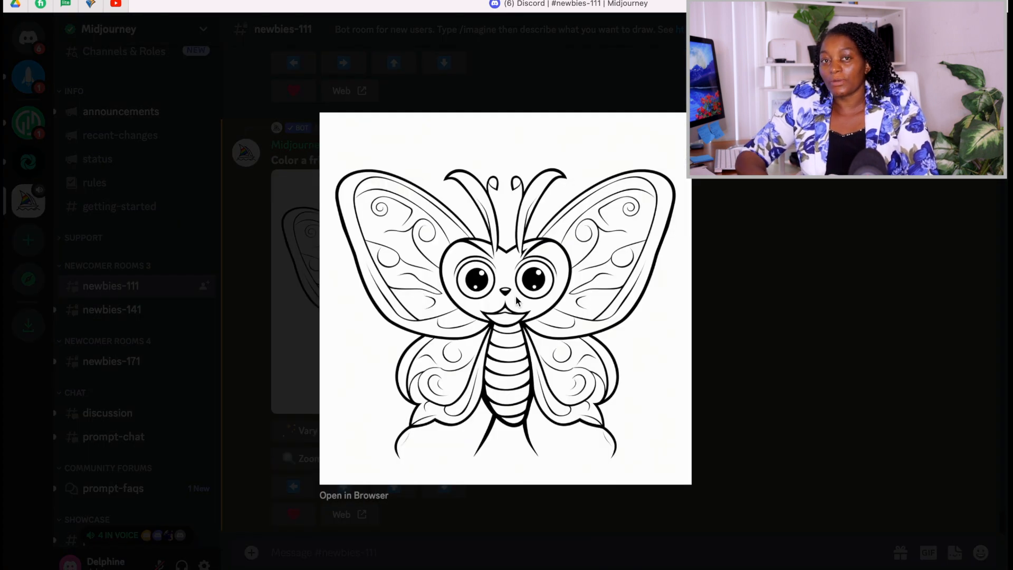
pyautogui.rightClick(565, 285)
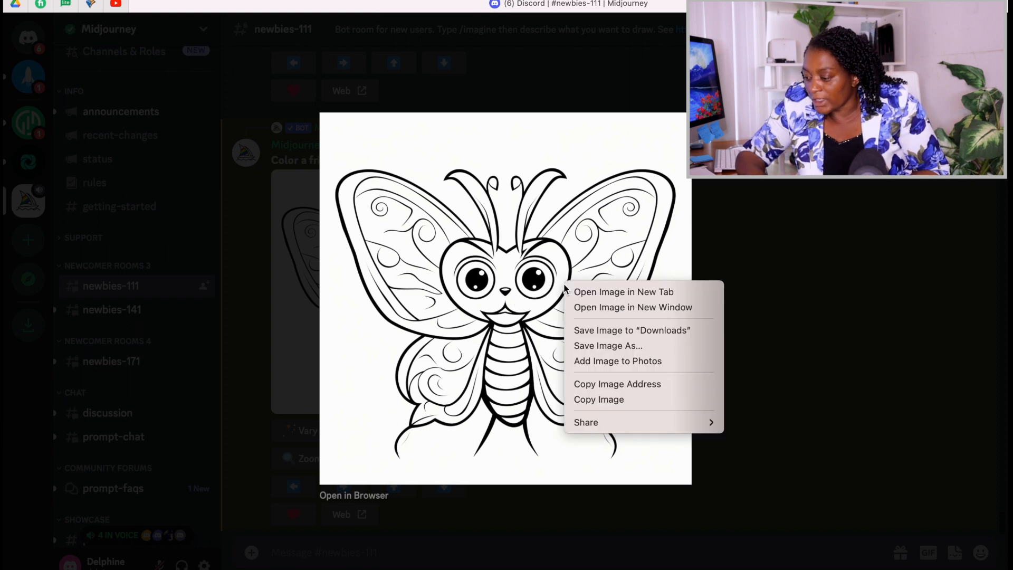
pyautogui.click(616, 347)
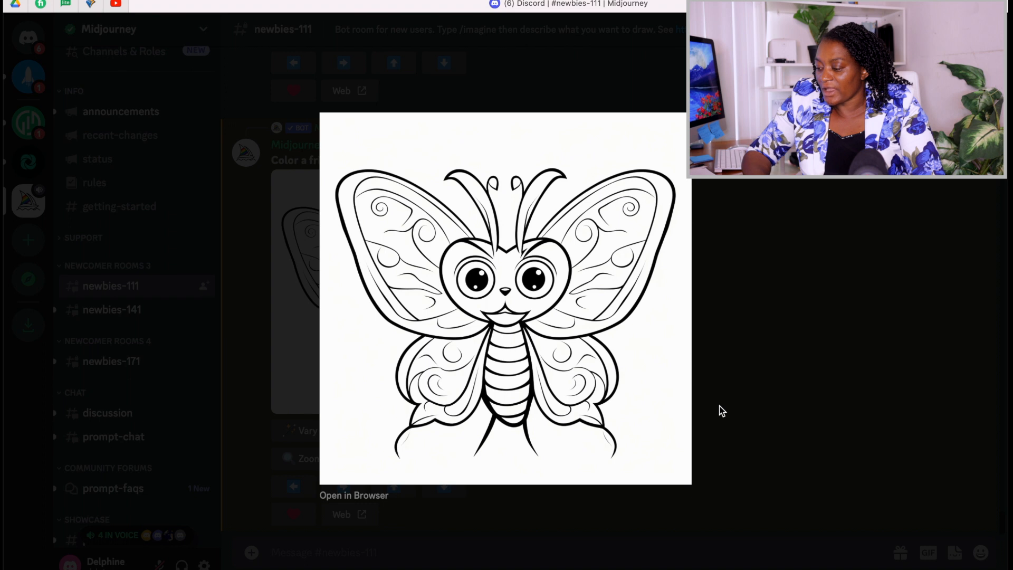
pyautogui.click(789, 315)
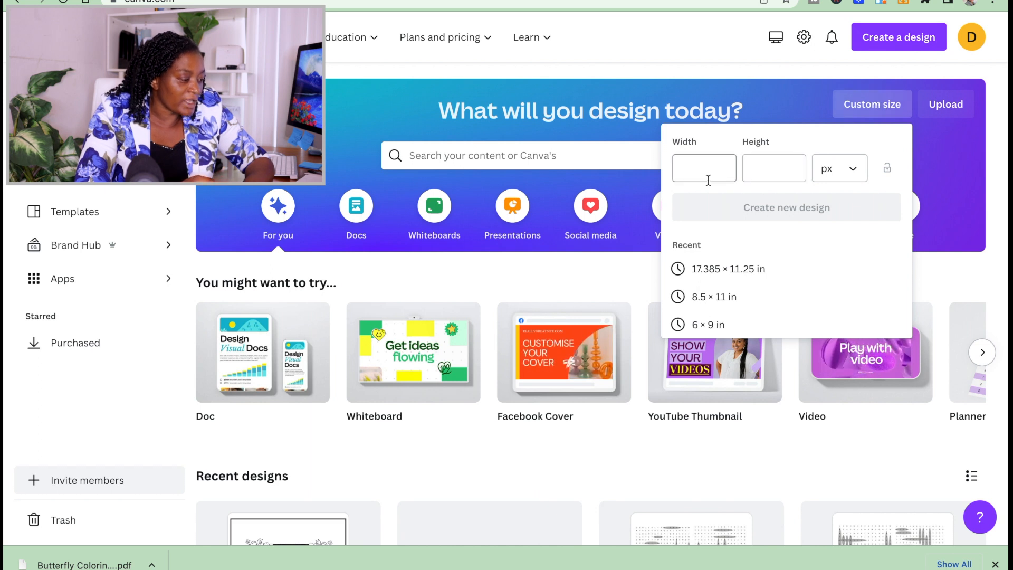
# Switch to Canva, choose the 8.5 × 11 in custom size and look through the butterfly coloring book's framed and blank pages.
pyautogui.click(710, 297)
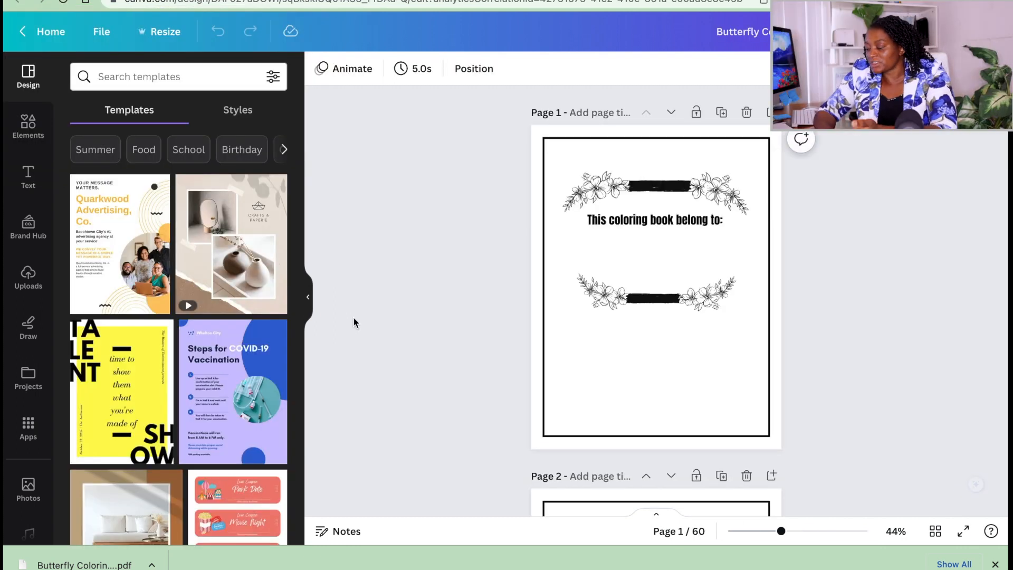
pyautogui.scroll(-3, 567, 272)
pyautogui.scroll(3, 567, 272)
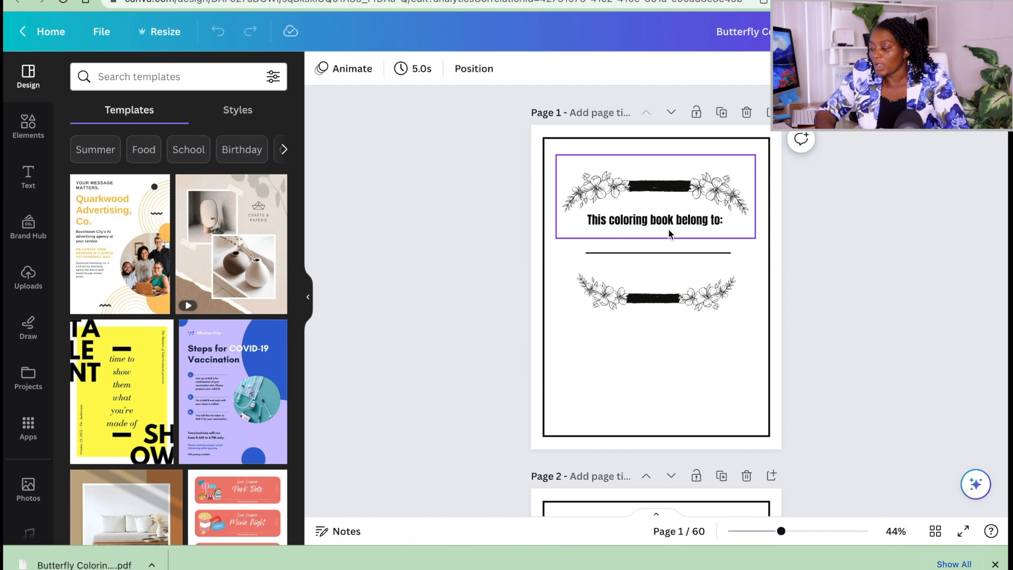
pyautogui.scroll(-15, 668, 231)
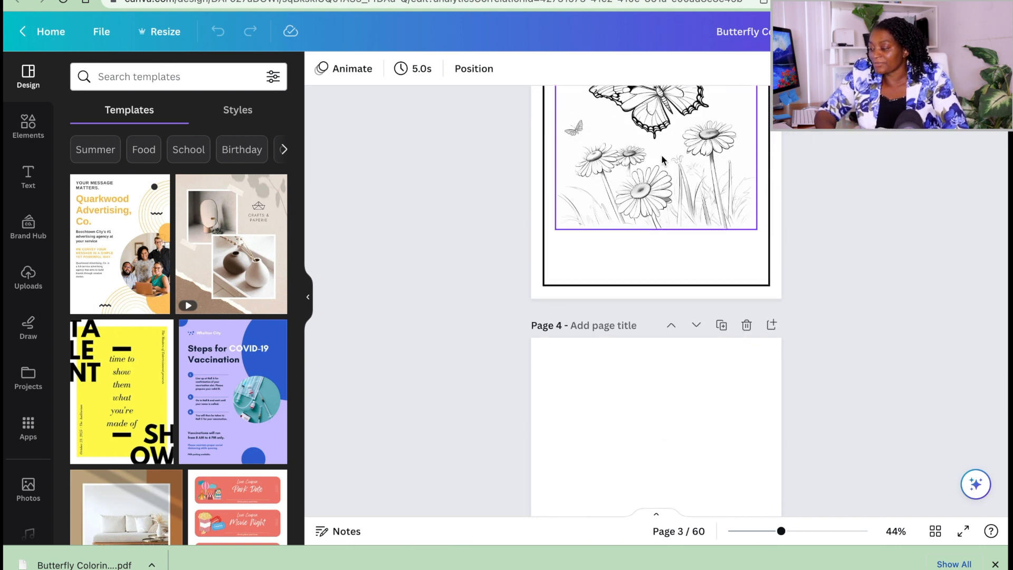
pyautogui.scroll(3, 664, 150)
pyautogui.scroll(-8, 670, 264)
pyautogui.scroll(-5, 668, 326)
pyautogui.scroll(8, 674, 220)
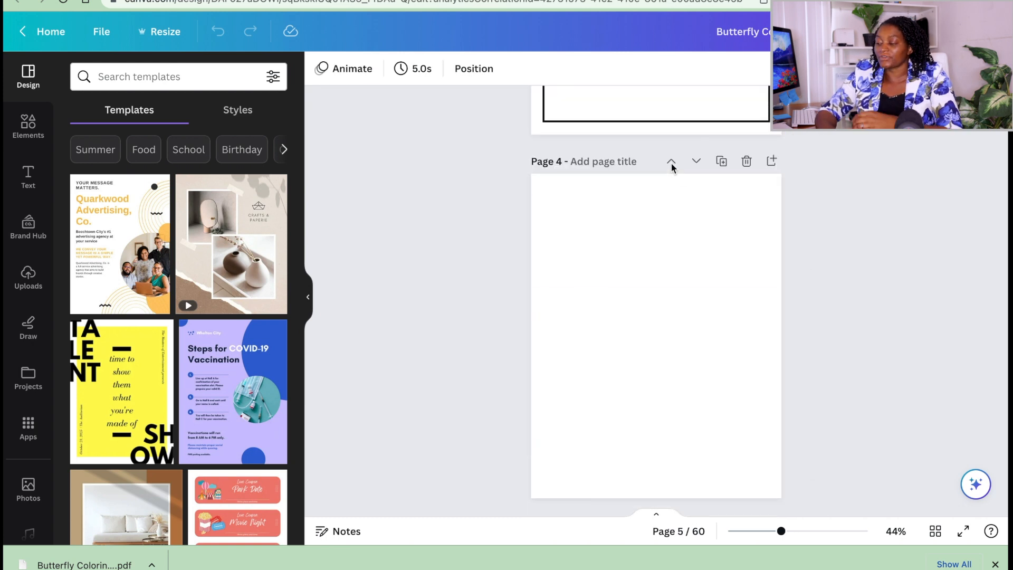
pyautogui.click(663, 234)
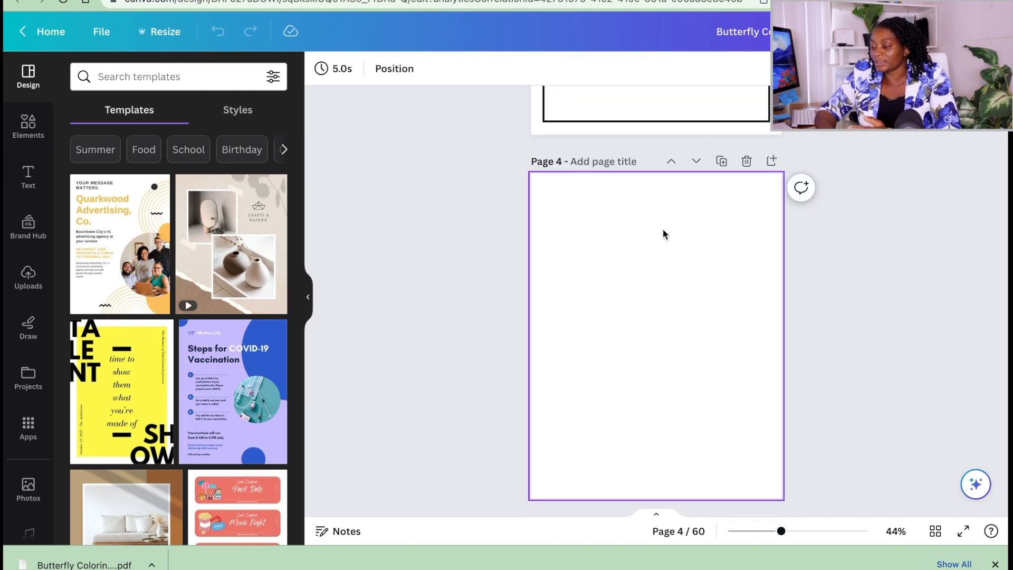
pyautogui.scroll(-12, 663, 234)
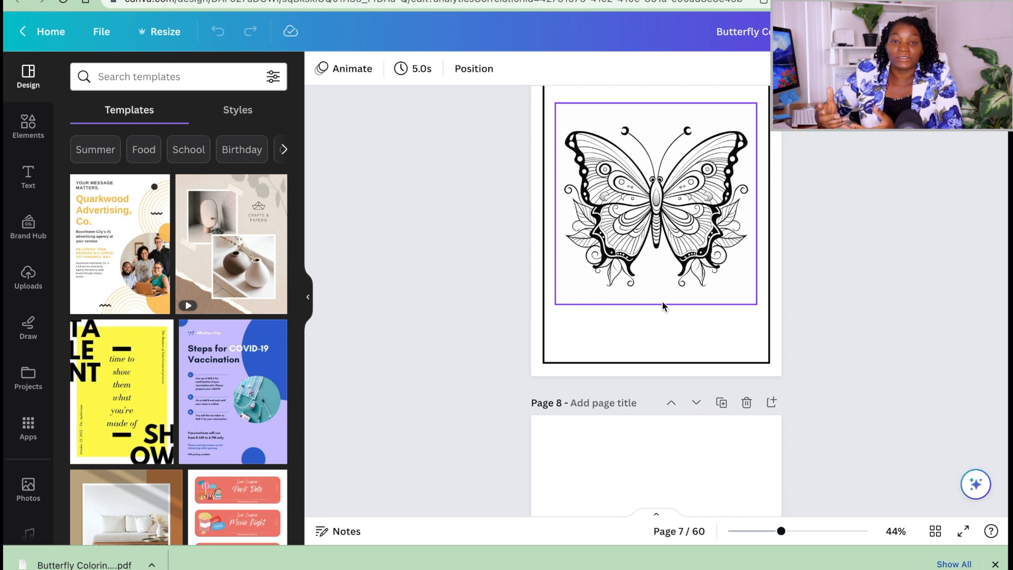
pyautogui.scroll(20, 663, 306)
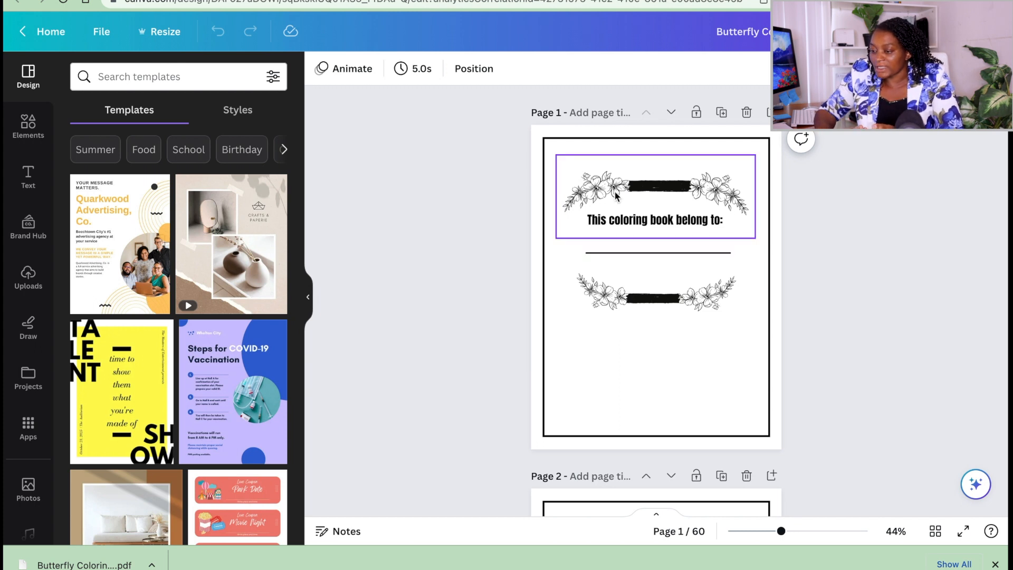
# Search the elements for "flower" and try out the outlined flower branch graphic on page 1.
pyautogui.click(28, 126)
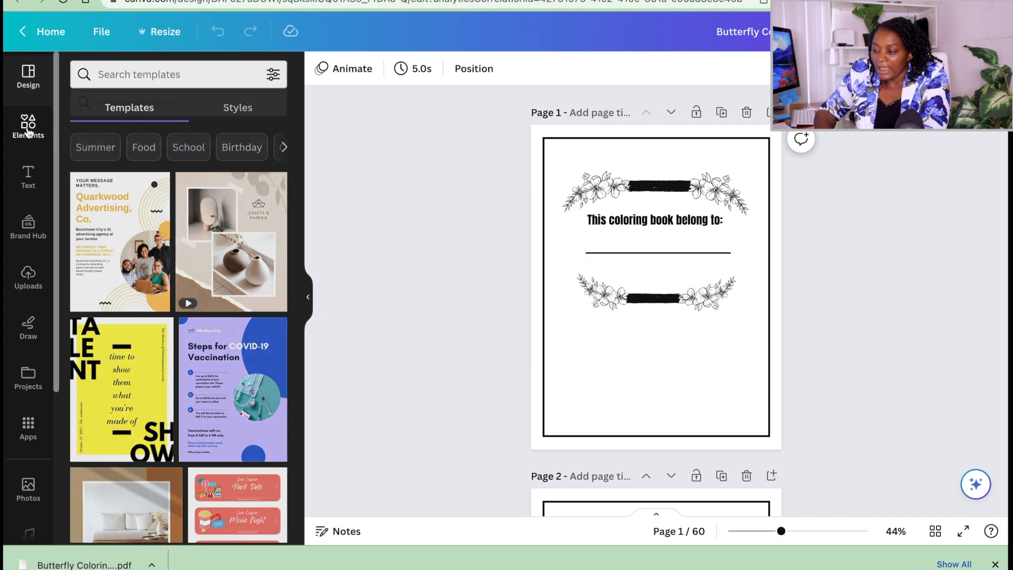
pyautogui.click(166, 76)
pyautogui.write('flower')
pyautogui.press('Return')
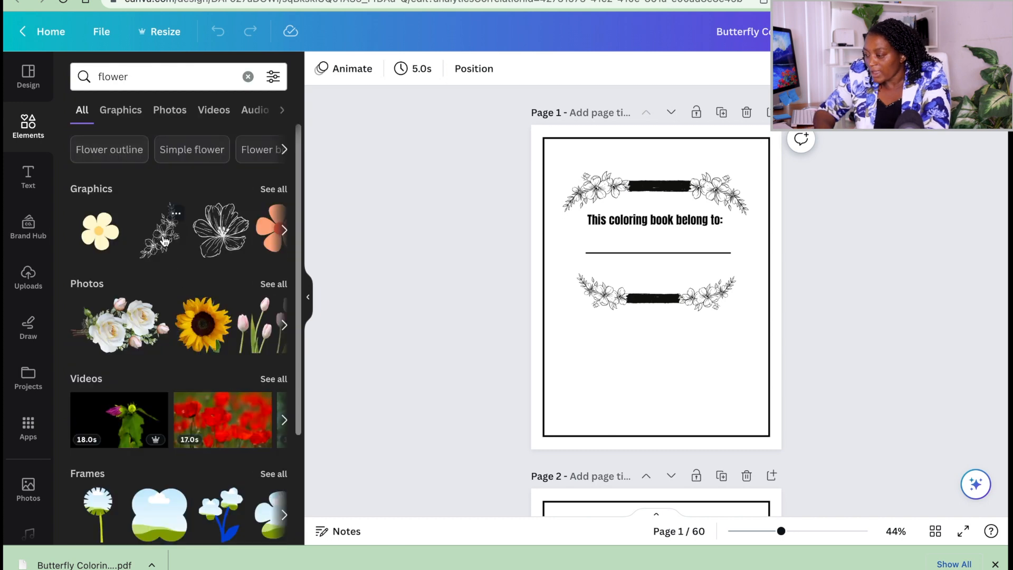
pyautogui.click(163, 240)
pyautogui.moveTo(645, 348)
pyautogui.mouseDown()
pyautogui.moveTo(721, 275)
pyautogui.moveTo(615, 179)
pyautogui.moveTo(593, 204)
pyautogui.moveTo(723, 177)
pyautogui.moveTo(758, 183)
pyautogui.moveTo(763, 278)
pyautogui.mouseUp()
pyautogui.press('Delete')
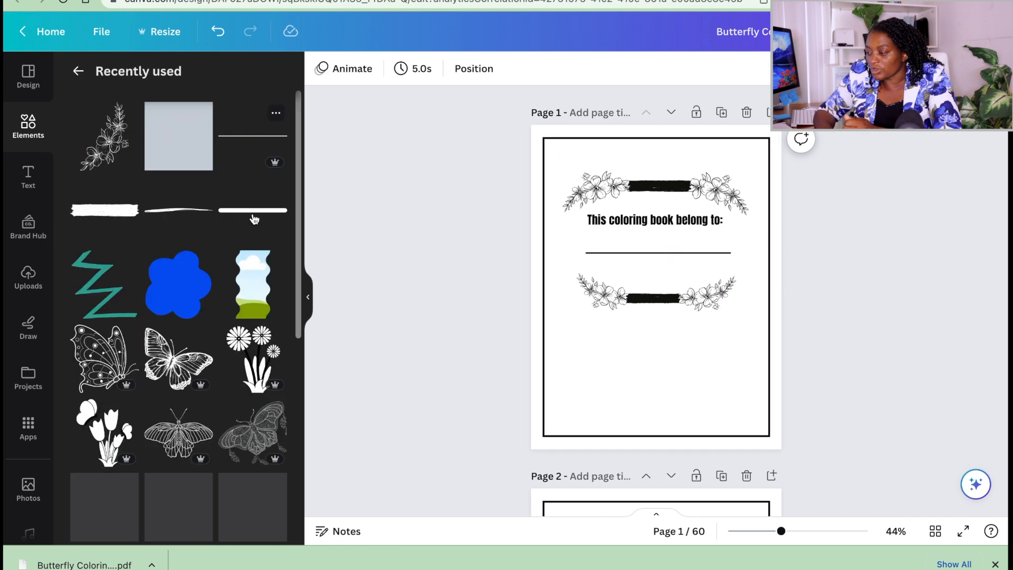
# Try a brush stroke graphic recolored to #000000 on page 1, over the center of the lower floral ornament.
pyautogui.moveTo(126, 218)
pyautogui.mouseDown()
pyautogui.moveTo(669, 288)
pyautogui.moveTo(683, 381)
pyautogui.mouseUp()
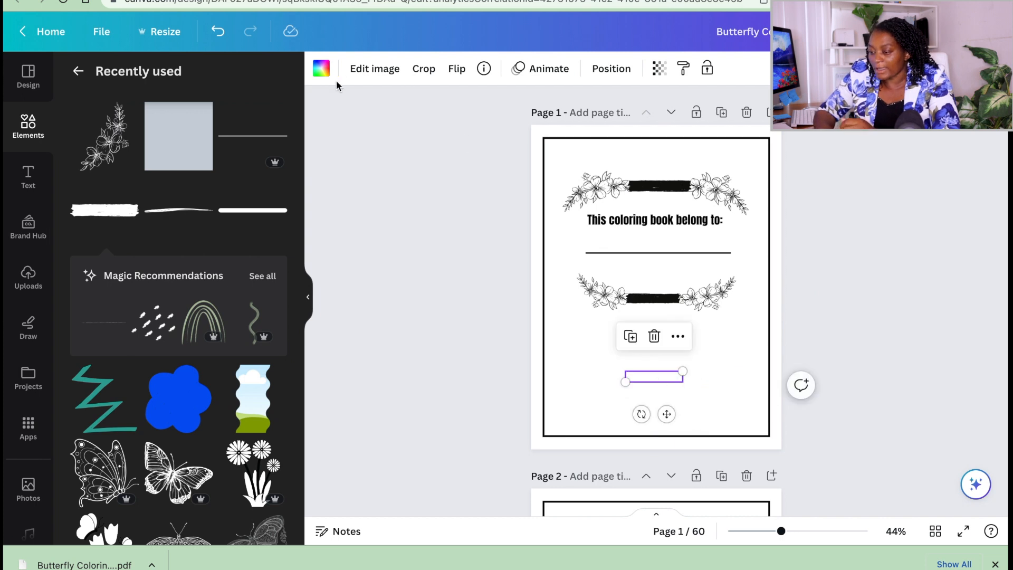
pyautogui.click(321, 68)
pyautogui.click(122, 152)
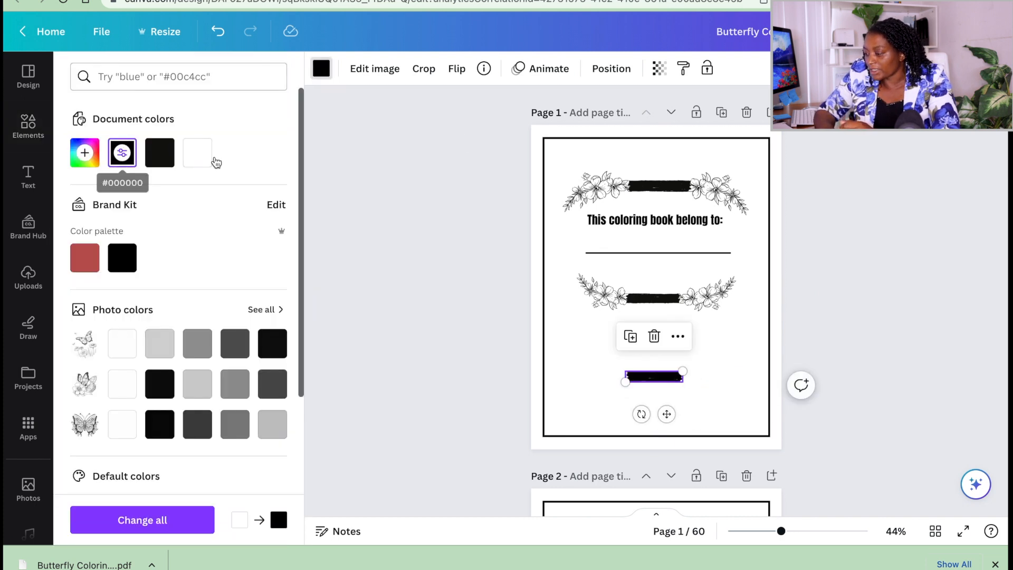
pyautogui.moveTo(654, 376); pyautogui.dragTo(656, 296)
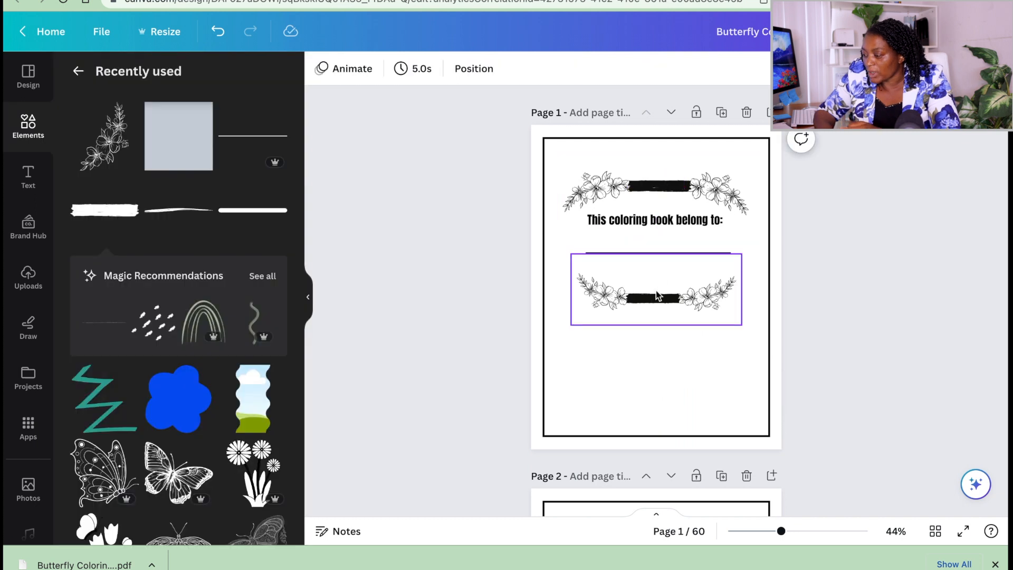
pyautogui.click(612, 196)
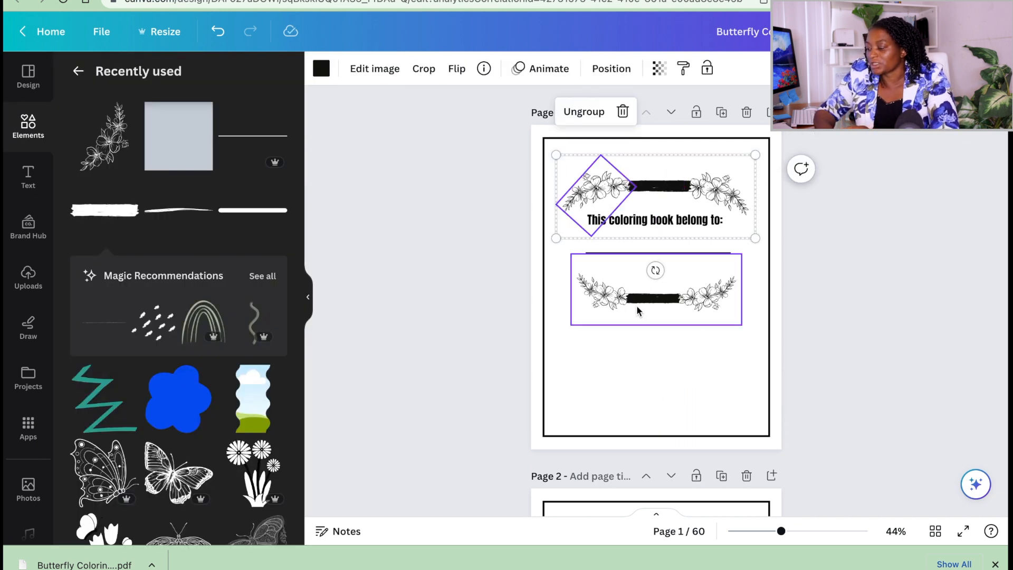
pyautogui.hotkey('ctrl', 'z')
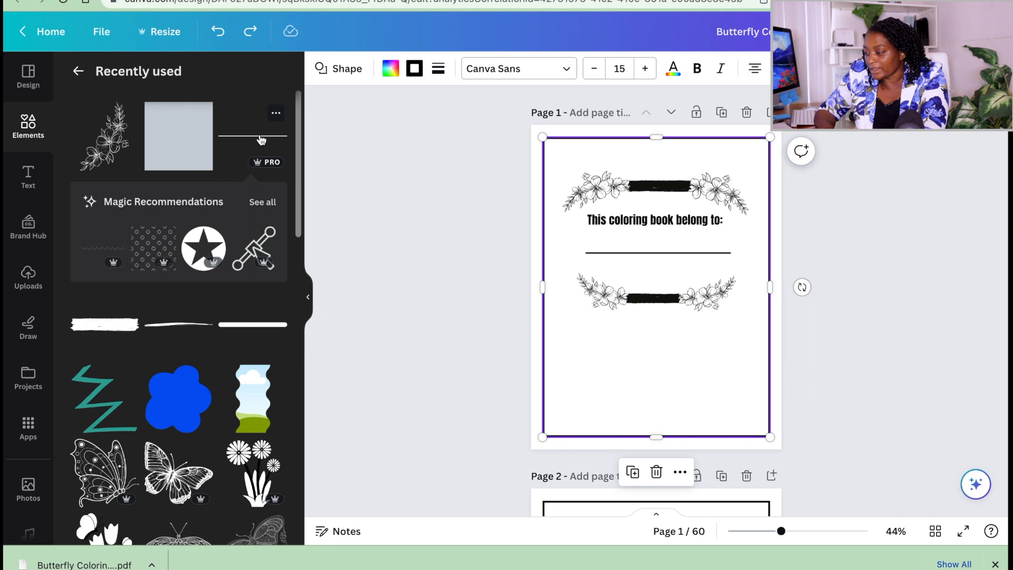
# Try adding a heading text to page 1.
pyautogui.press('t')
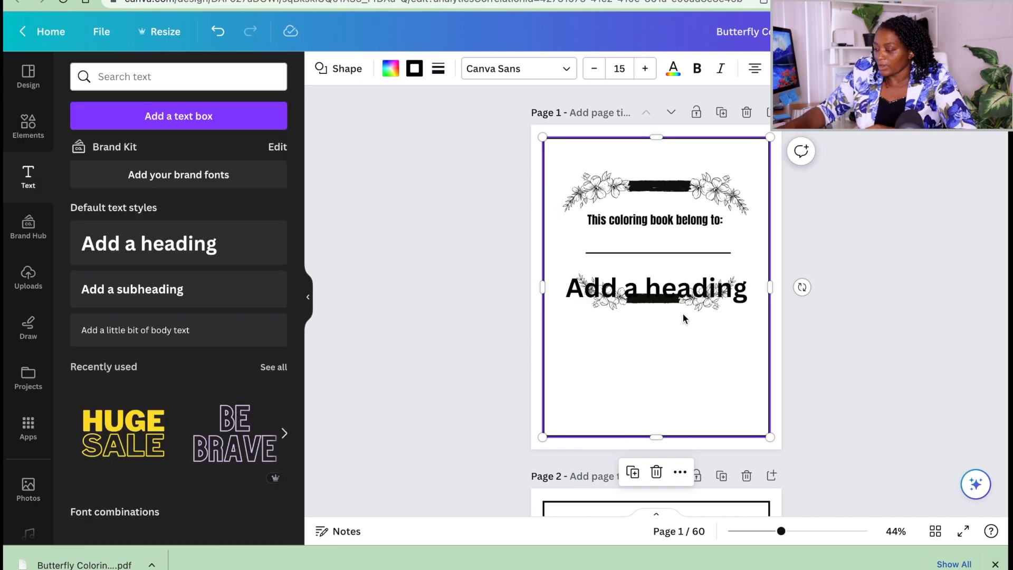
pyautogui.click(633, 287)
pyautogui.press('Delete')
# Select the "This coloring book belong to:" text on page 1 and examine its font options.
pyautogui.click(653, 185)
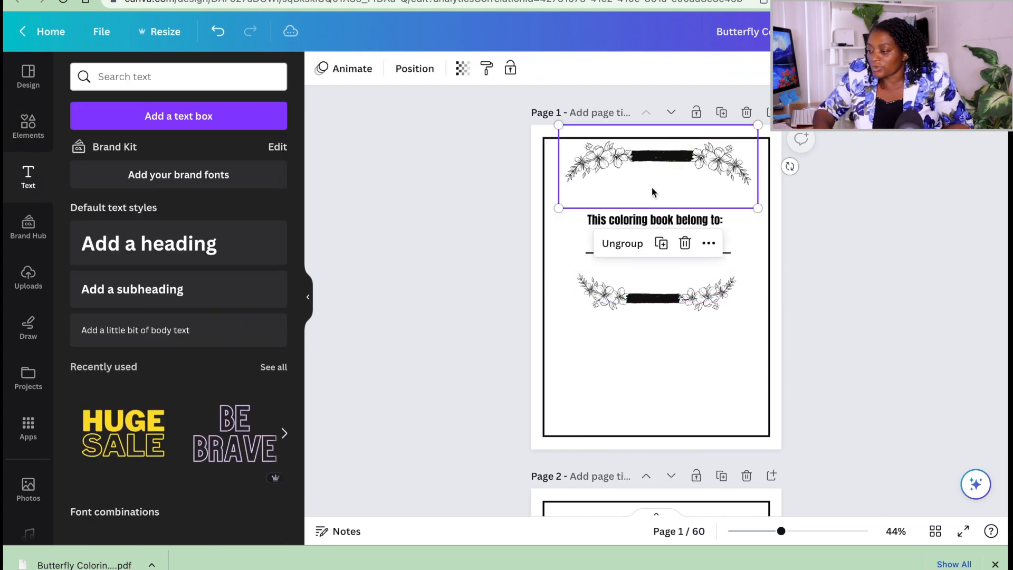
pyautogui.click(649, 226)
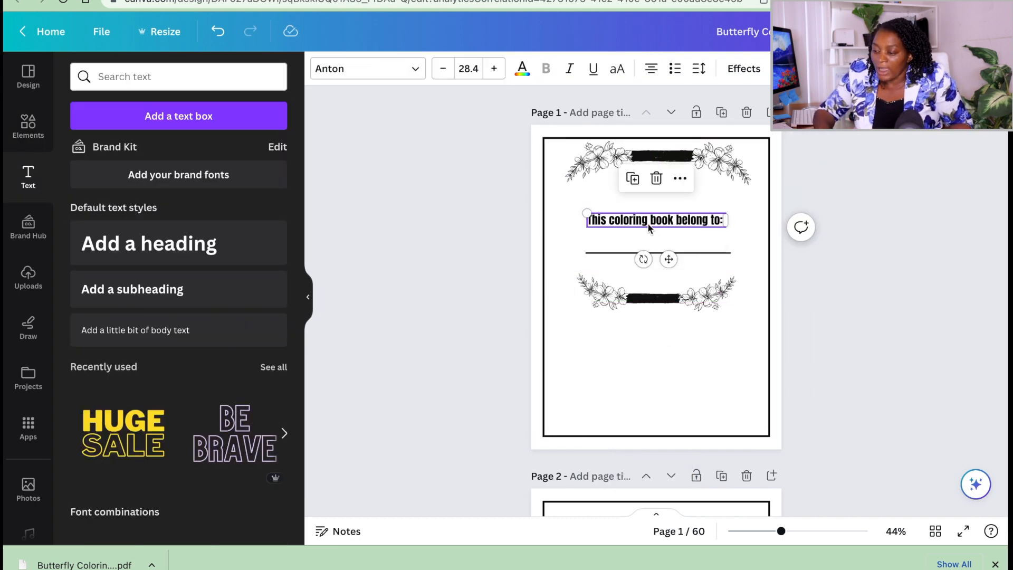
pyautogui.click(413, 68)
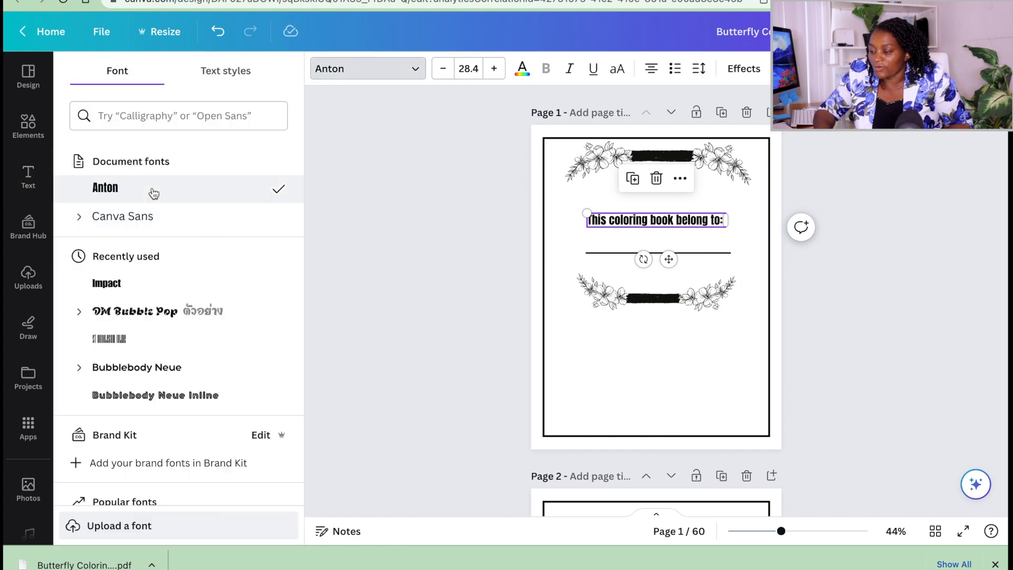
pyautogui.click(620, 343)
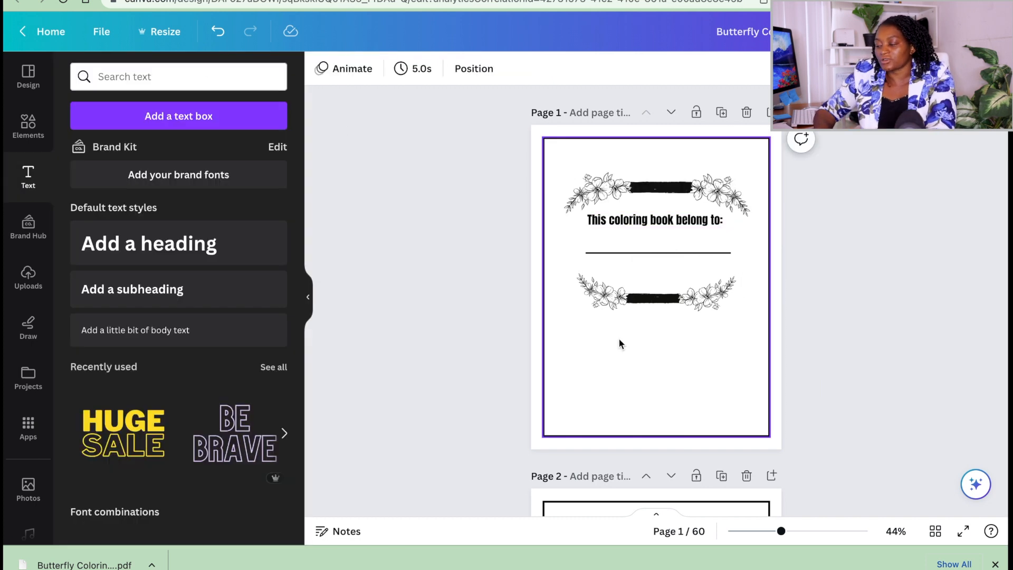
# Upload the image 1b.png from the Downloads folder to the design's uploaded images.
pyautogui.scroll(-14, 619, 343)
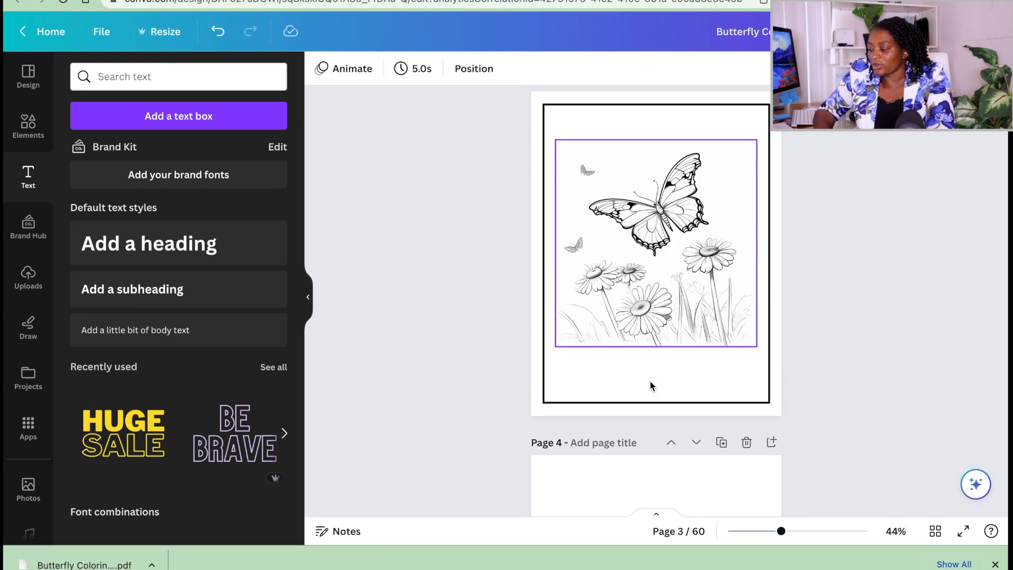
pyautogui.scroll(-1, 650, 381)
pyautogui.scroll(10, 673, 241)
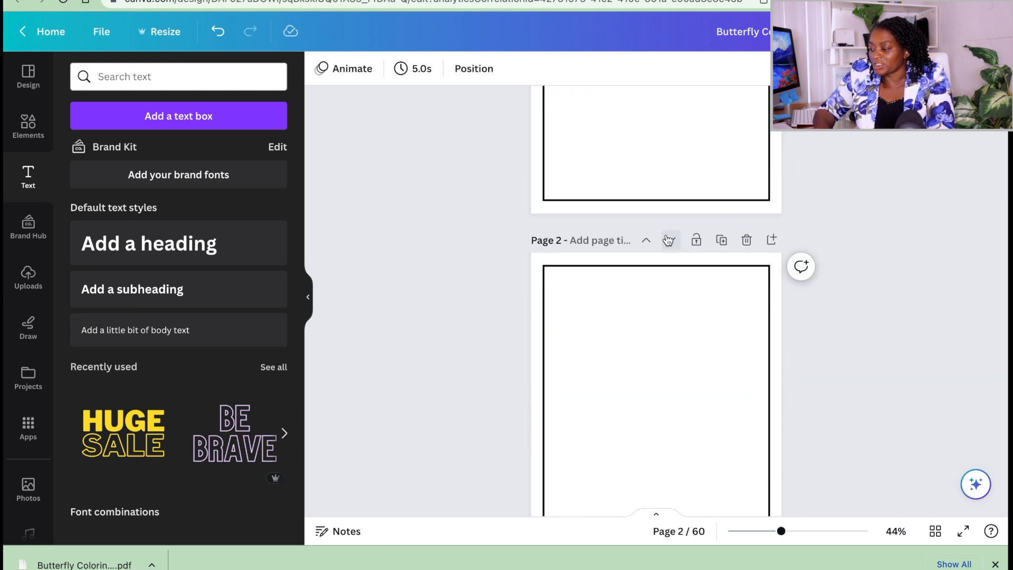
pyautogui.click(653, 315)
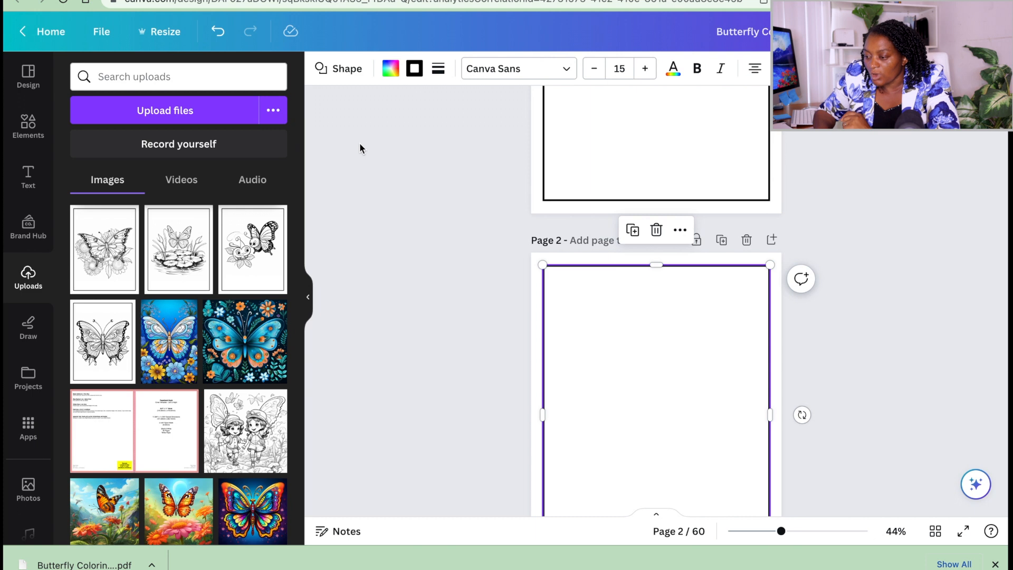
pyautogui.click(189, 112)
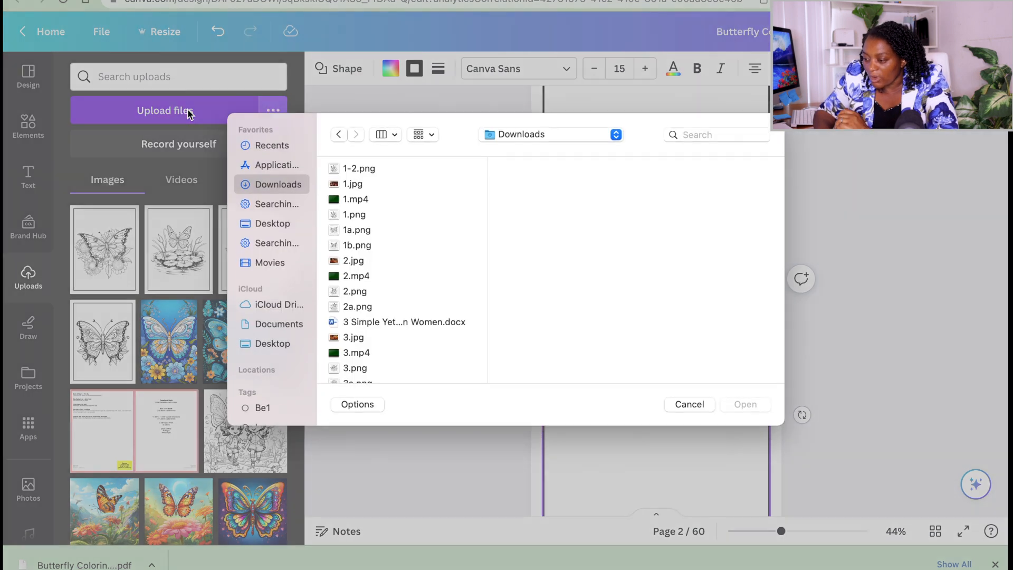
pyautogui.click(359, 246)
pyautogui.click(749, 407)
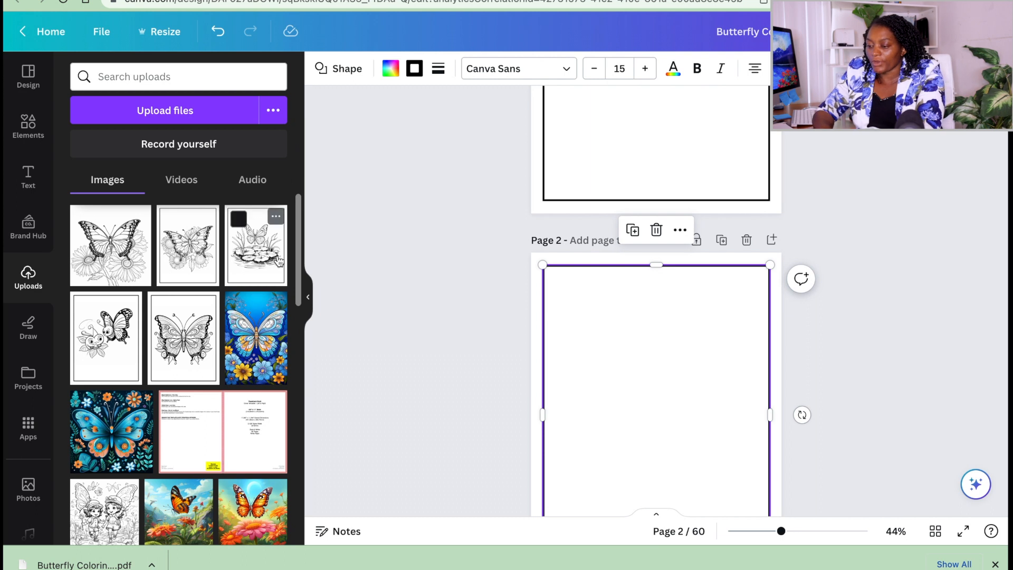
pyautogui.click(447, 262)
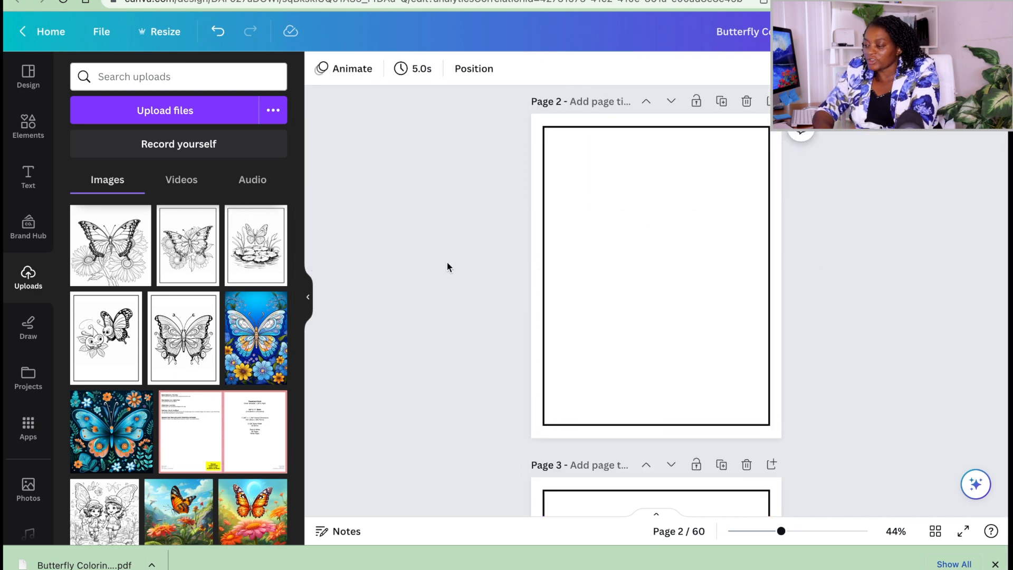
# Delete the black rectangular border from page 2.
pyautogui.click(698, 259)
pyautogui.click(543, 228)
pyautogui.click(545, 227)
pyautogui.press('Delete')
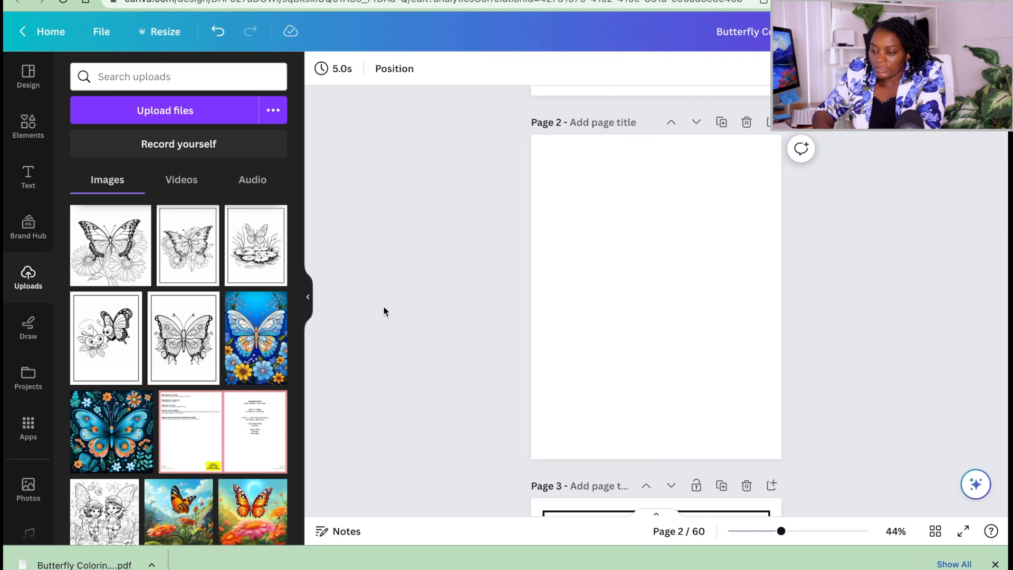
# Add a recently used square shape to the center of page 2 and fill it with white.
pyautogui.click(30, 130)
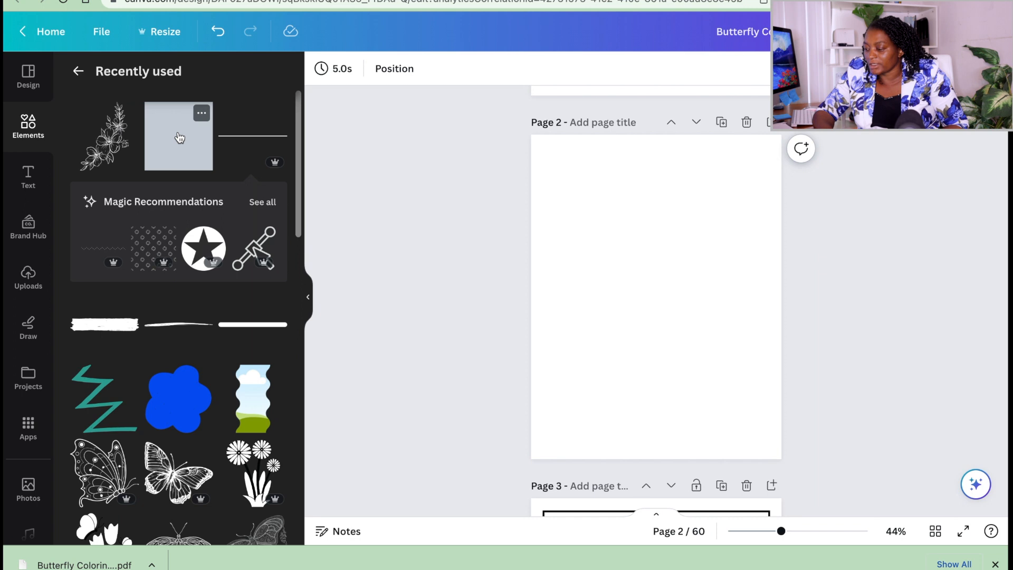
pyautogui.click(180, 137)
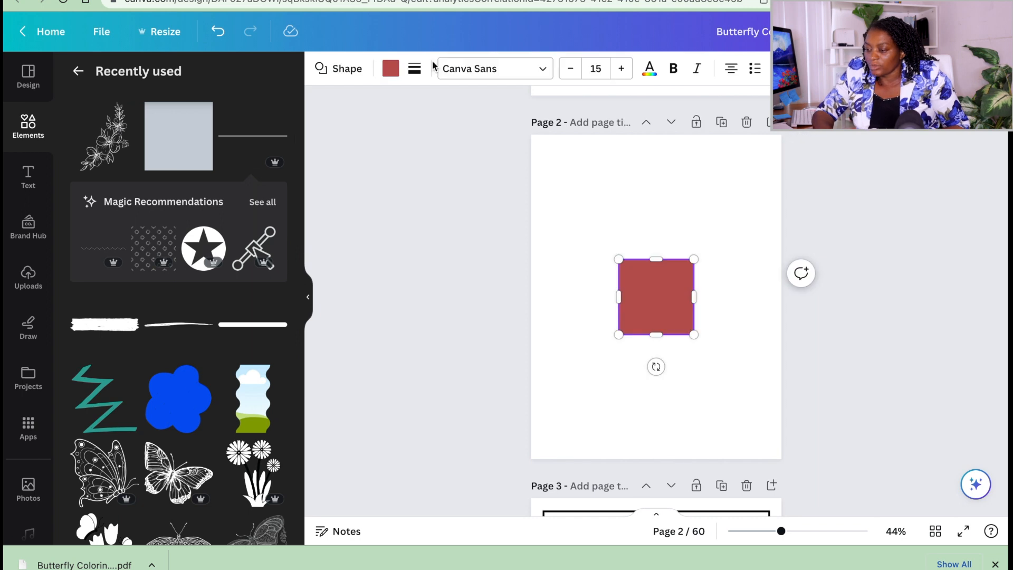
pyautogui.click(390, 69)
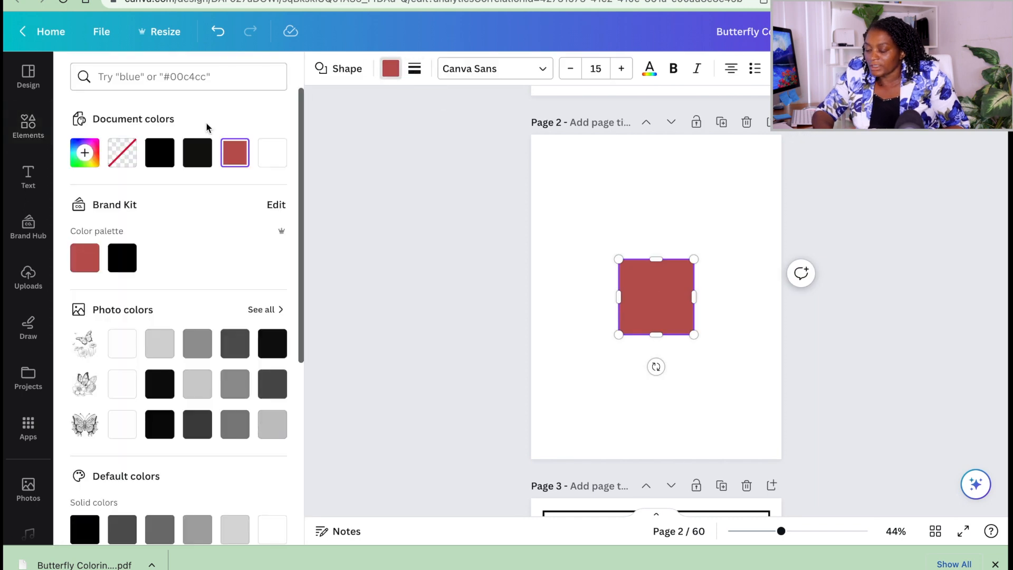
pyautogui.click(160, 160)
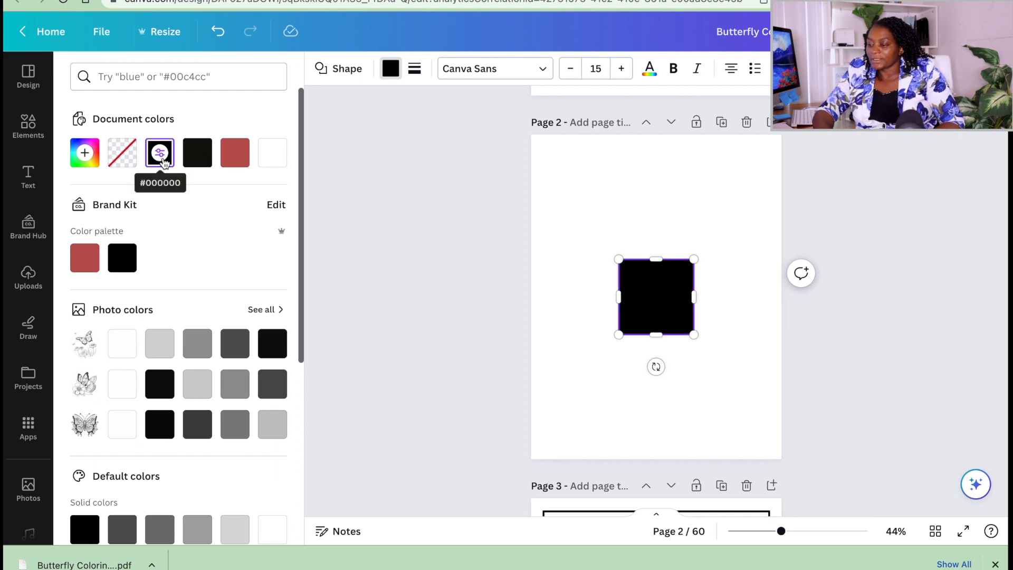
pyautogui.click(272, 154)
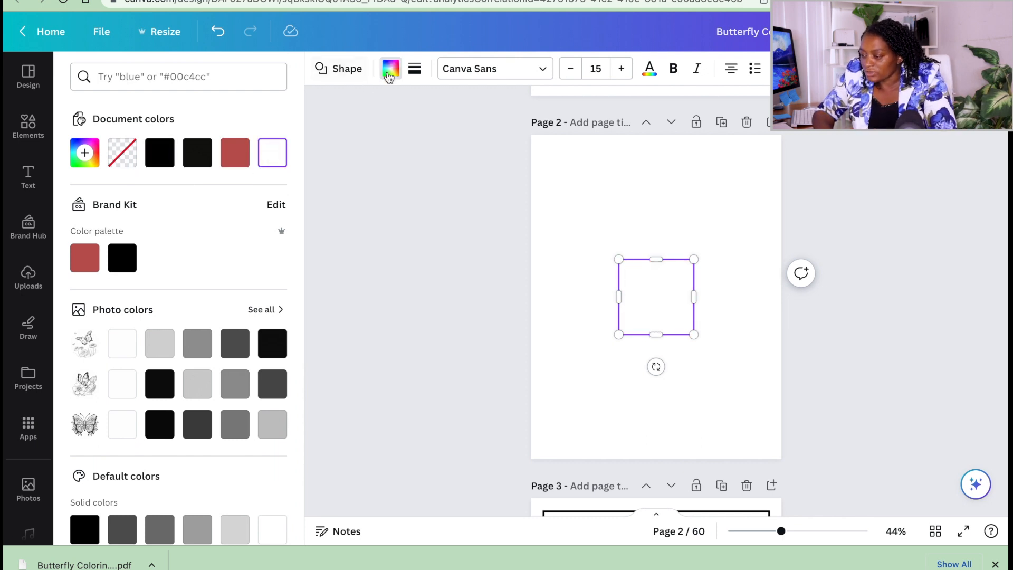
# Give the white square on page 2 a solid black border and increase the border weight above 4.
pyautogui.click(413, 77)
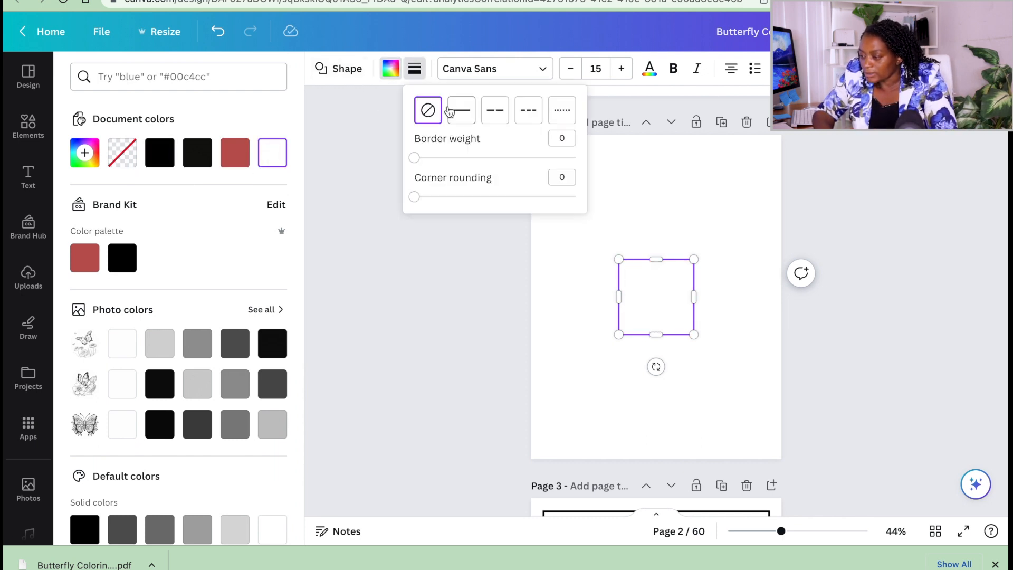
pyautogui.click(464, 114)
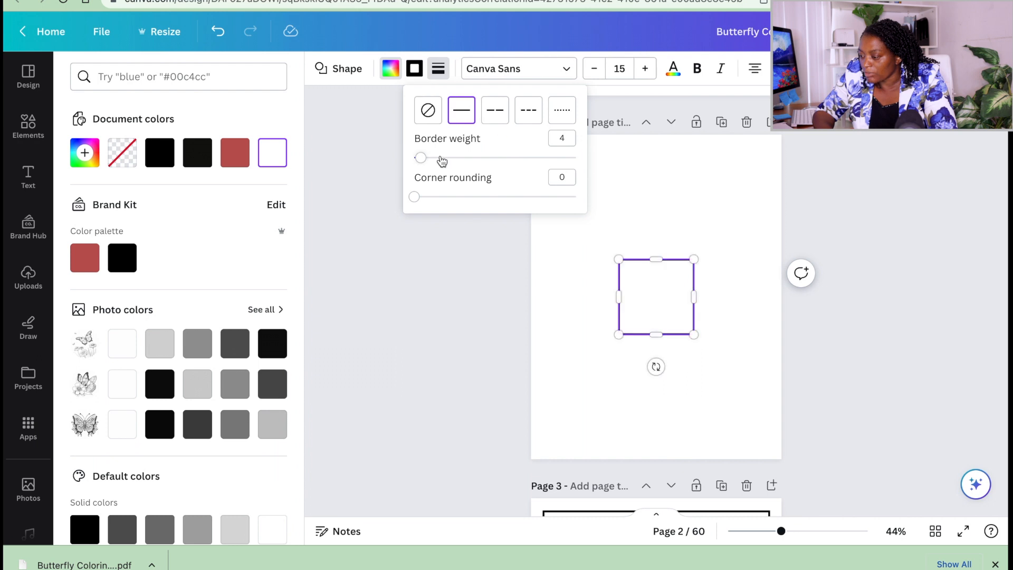
pyautogui.moveTo(425, 159); pyautogui.dragTo(430, 160)
pyautogui.click(664, 227)
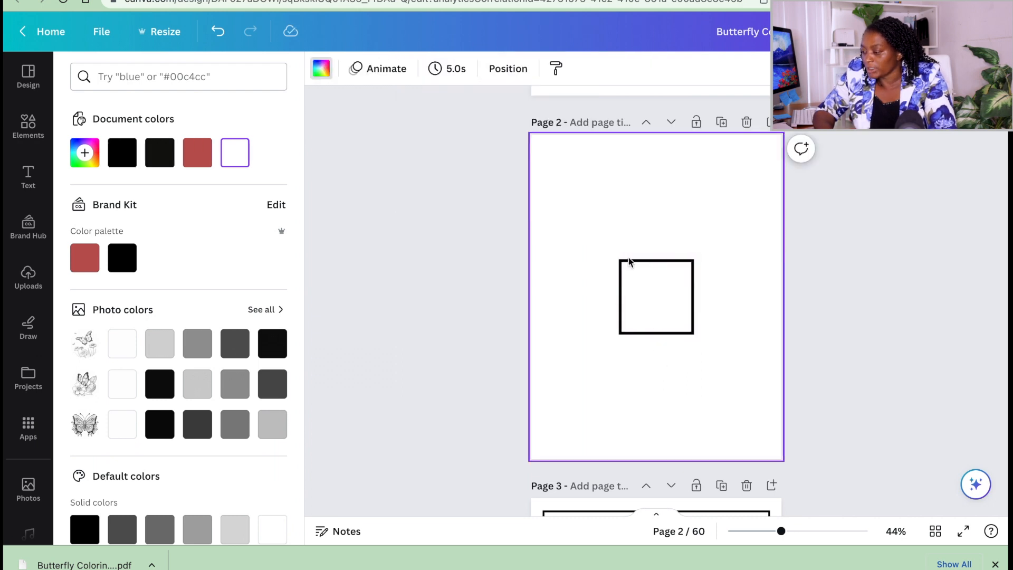
# Stretch the square on page 2 into a tall rectangular frame with an even margin to all page edges.
pyautogui.click(643, 289)
pyautogui.moveTo(656, 260); pyautogui.dragTo(655, 159)
pyautogui.moveTo(617, 246); pyautogui.dragTo(556, 247)
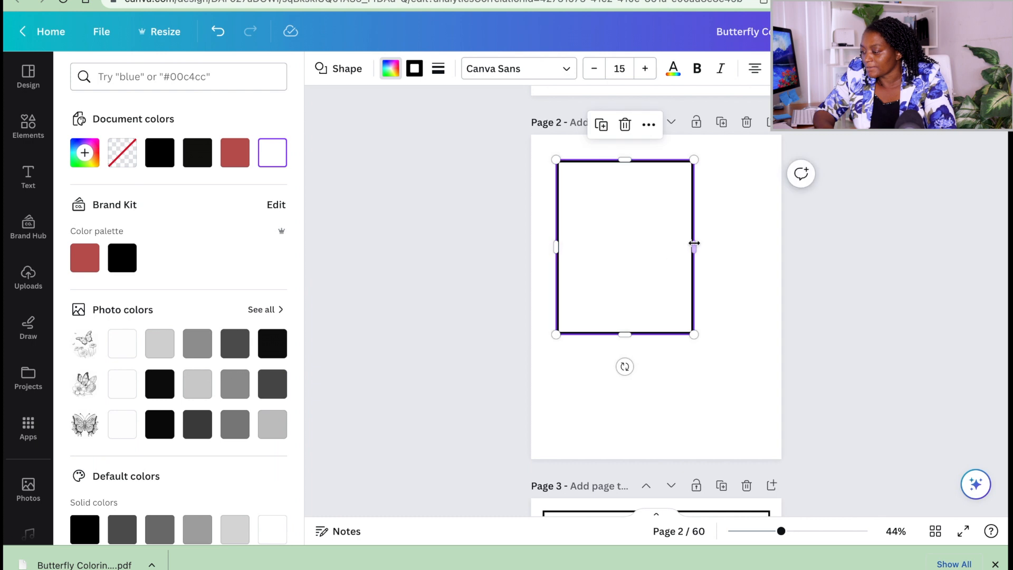
pyautogui.moveTo(695, 243); pyautogui.dragTo(759, 240)
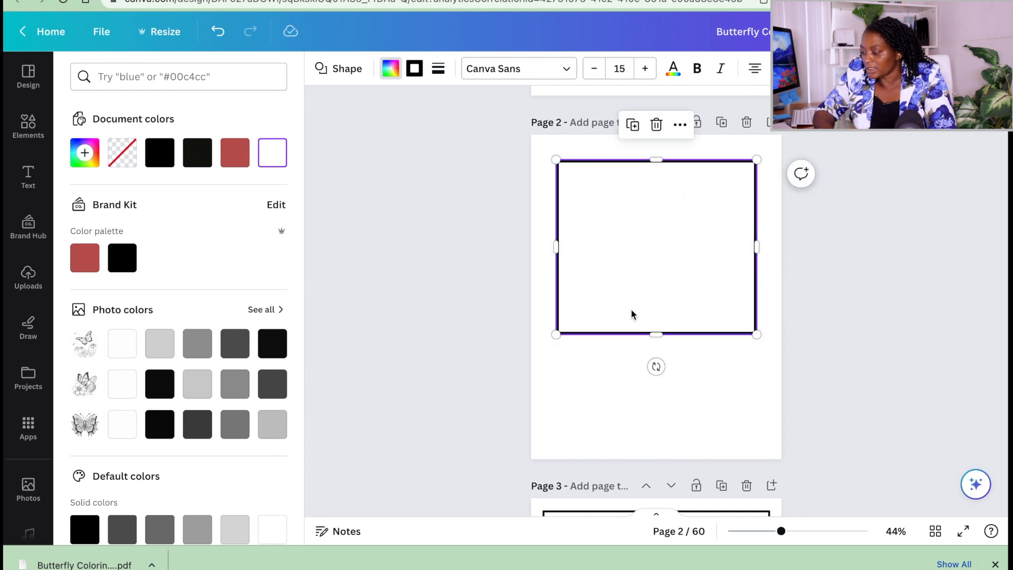
pyautogui.moveTo(659, 335); pyautogui.dragTo(655, 434)
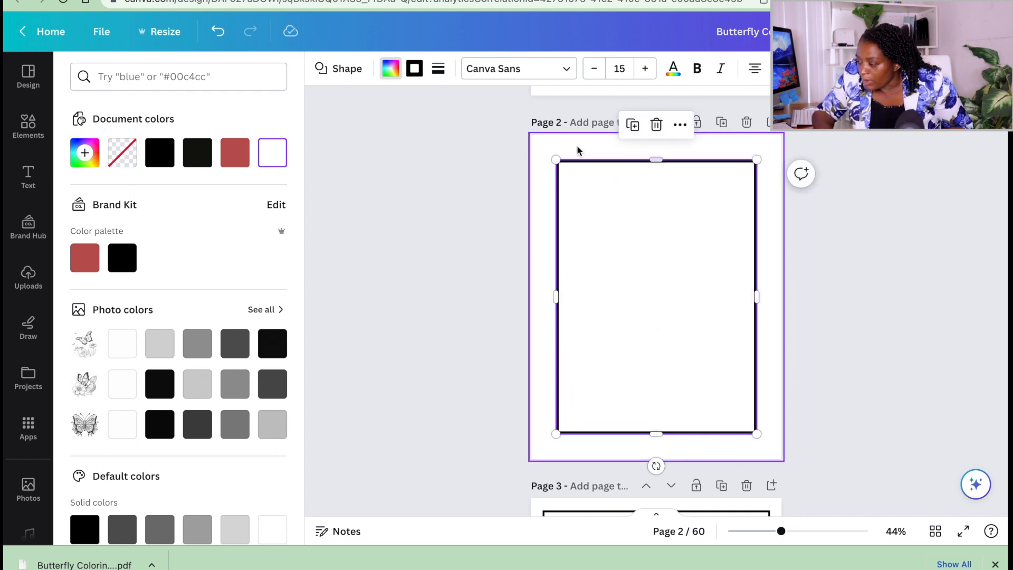
pyautogui.moveTo(702, 241); pyautogui.dragTo(703, 242)
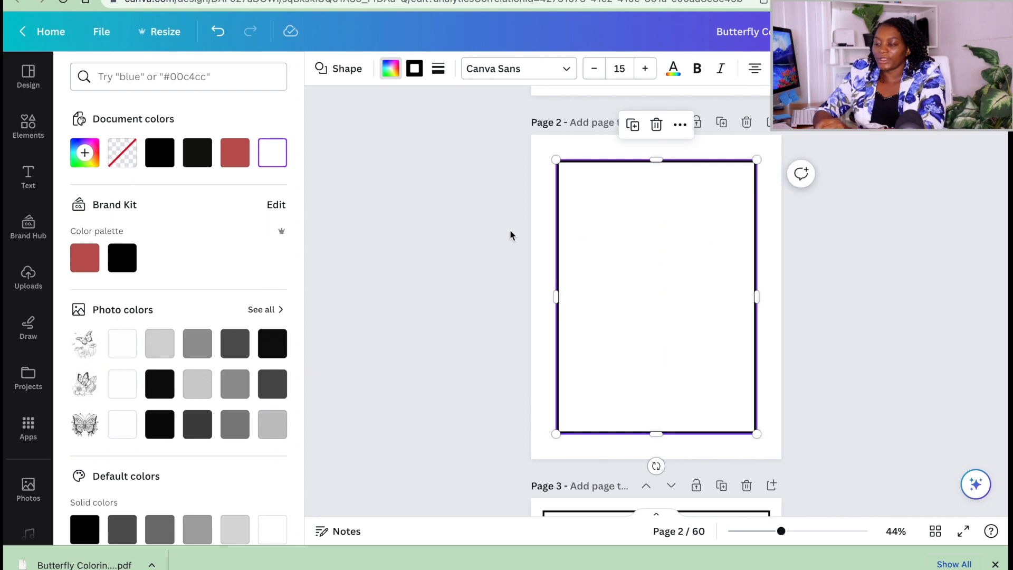
# Place the newly uploaded butterfly and sunflower image on page 2 and enlarge it to fill most of the frame.
pyautogui.click(28, 276)
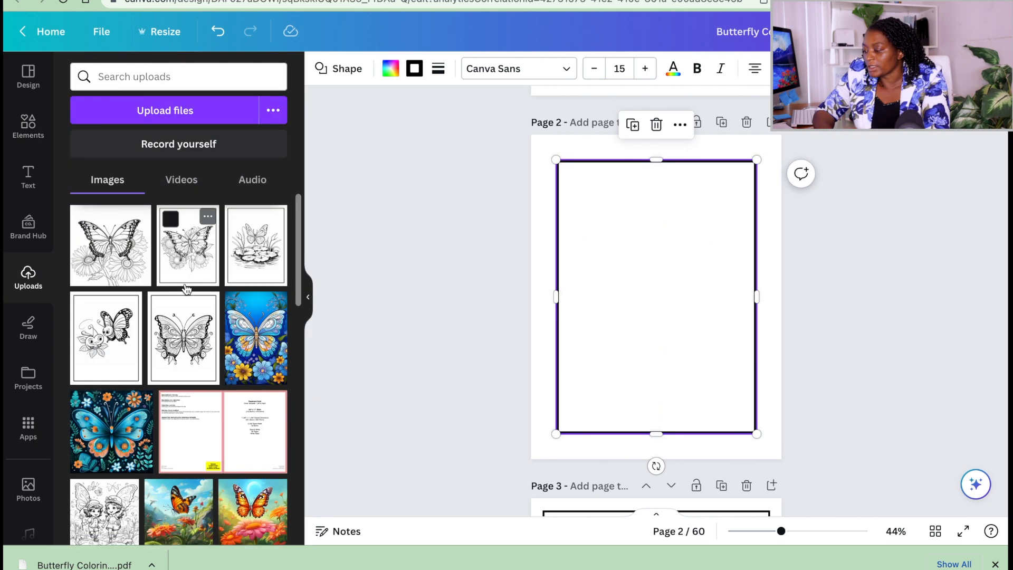
pyautogui.click(111, 257)
pyautogui.moveTo(664, 269); pyautogui.dragTo(684, 244)
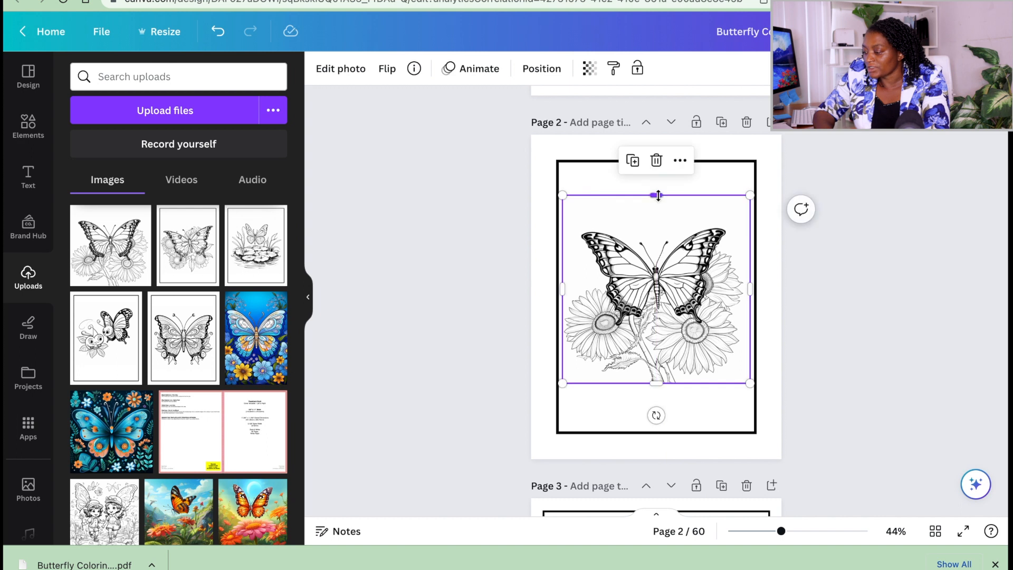
pyautogui.moveTo(657, 195); pyautogui.dragTo(662, 170)
pyautogui.moveTo(655, 383); pyautogui.dragTo(656, 411)
pyautogui.moveTo(653, 320); pyautogui.dragTo(654, 319)
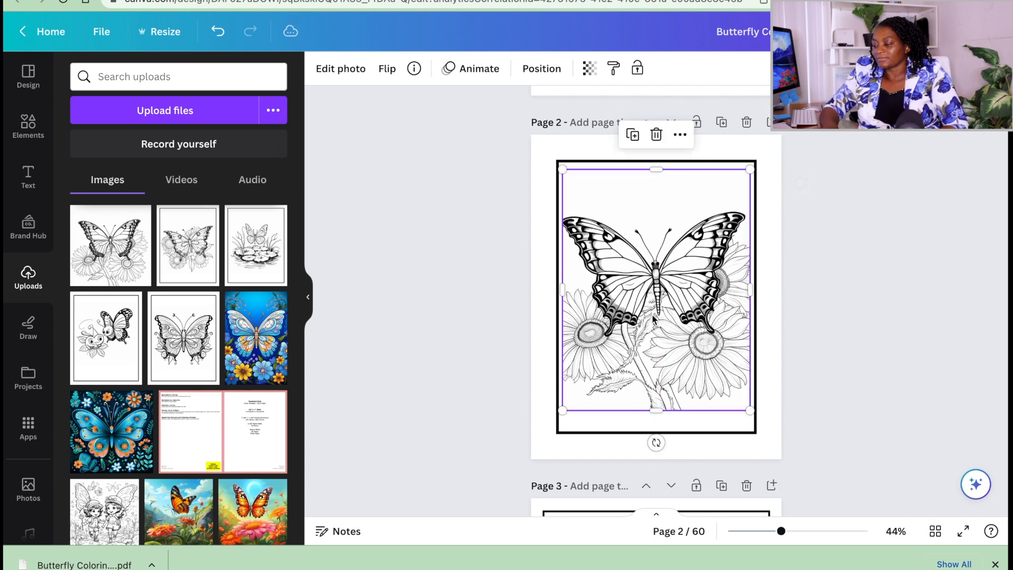
pyautogui.click(877, 278)
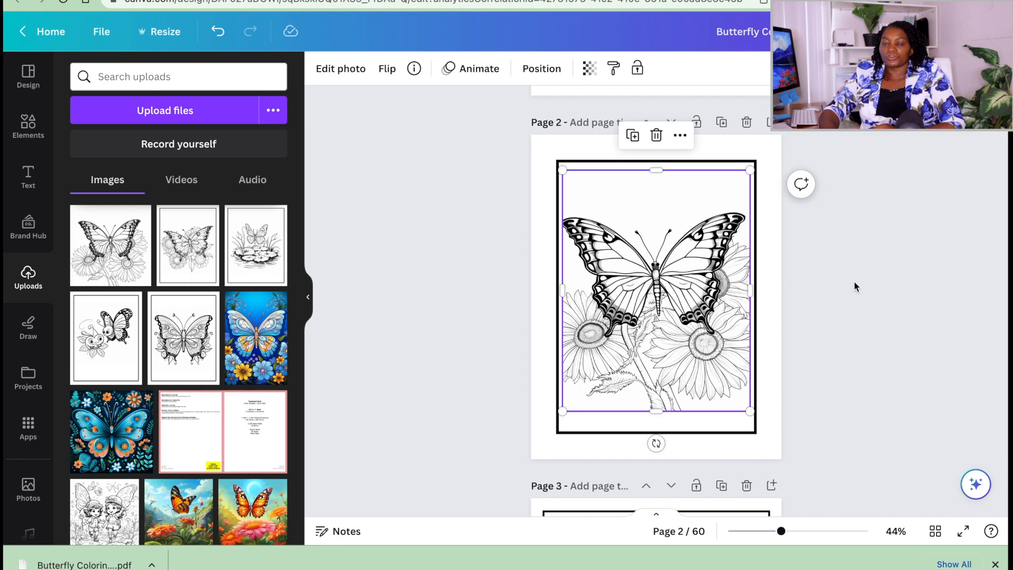
pyautogui.click(855, 286)
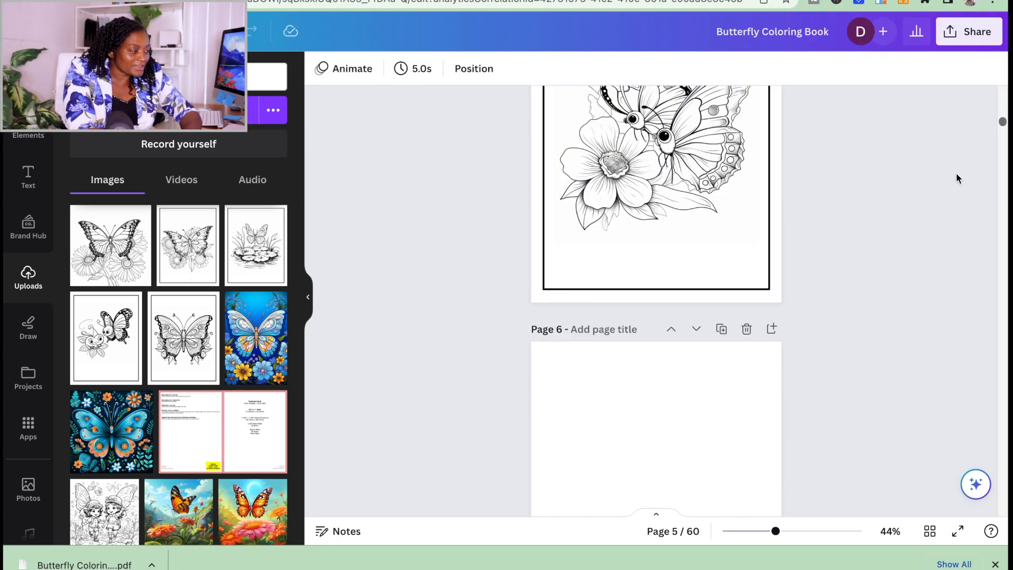
# Open the PDF Print download settings for all pages and choose the CMYK (best for professional printing) color profile.
pyautogui.click(951, 40)
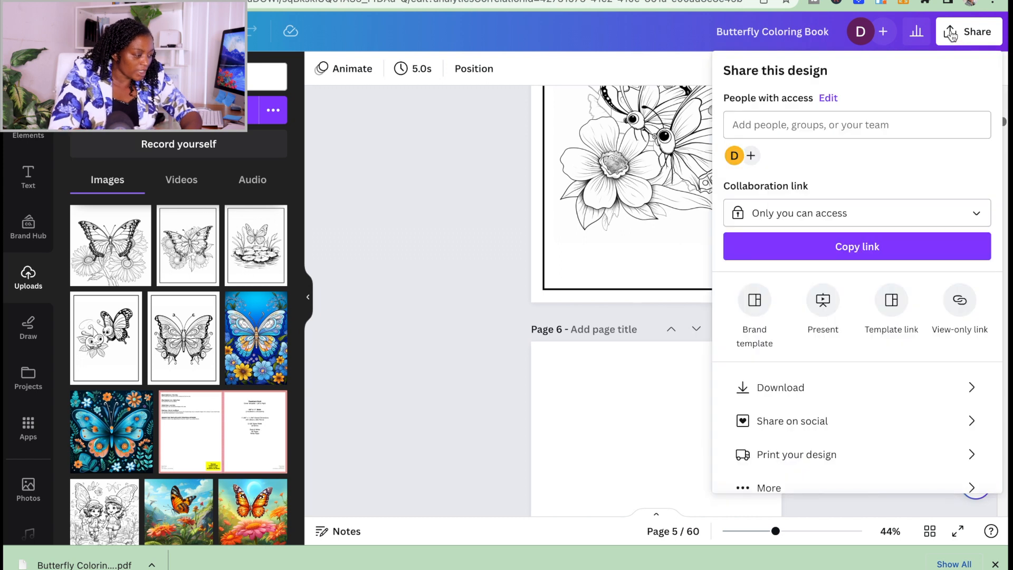
pyautogui.click(970, 389)
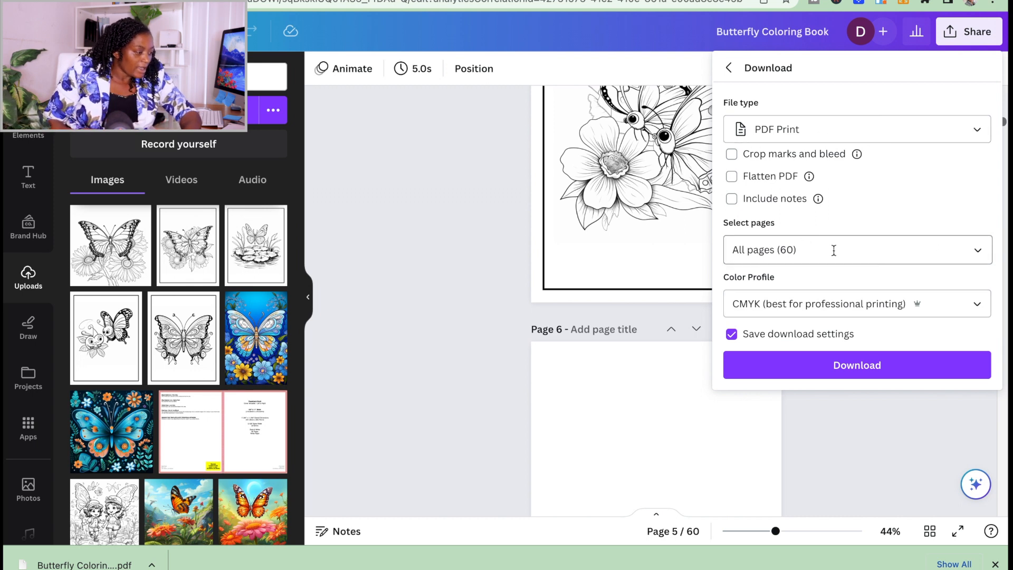
pyautogui.click(978, 302)
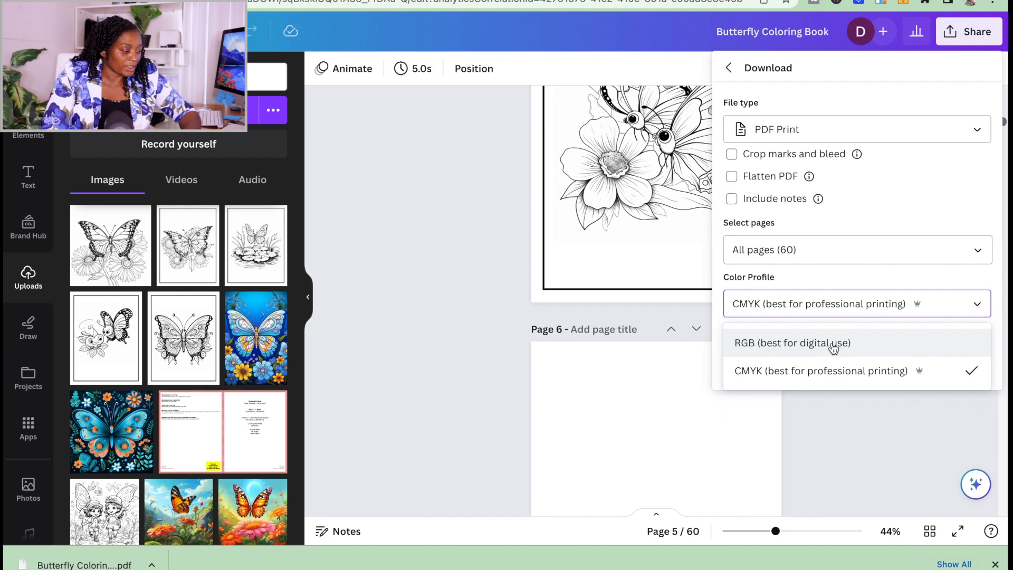
pyautogui.click(865, 369)
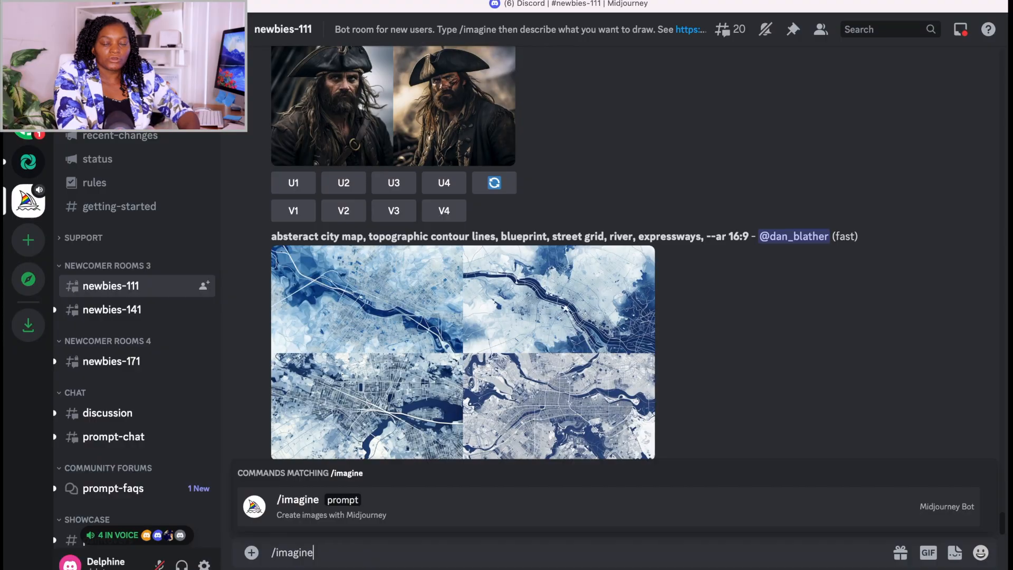
# In Midjourney, generate "A big happy butterfly with flowers for Children, kids coloring book cover front page cartoon style blue flowerish background pattern high quality --ar 2:3".
pyautogui.press('Tab')
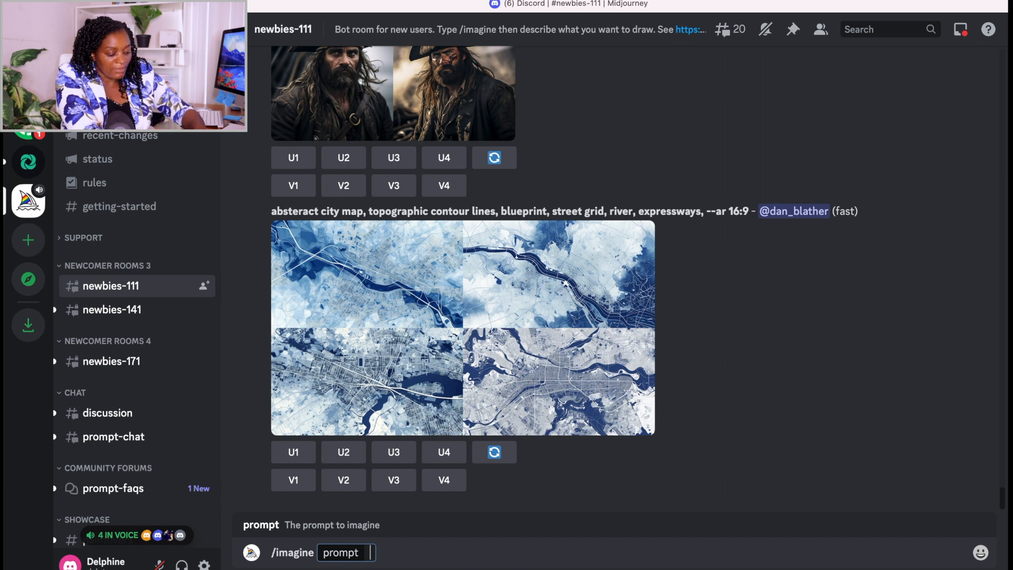
pyautogui.press('super+v')
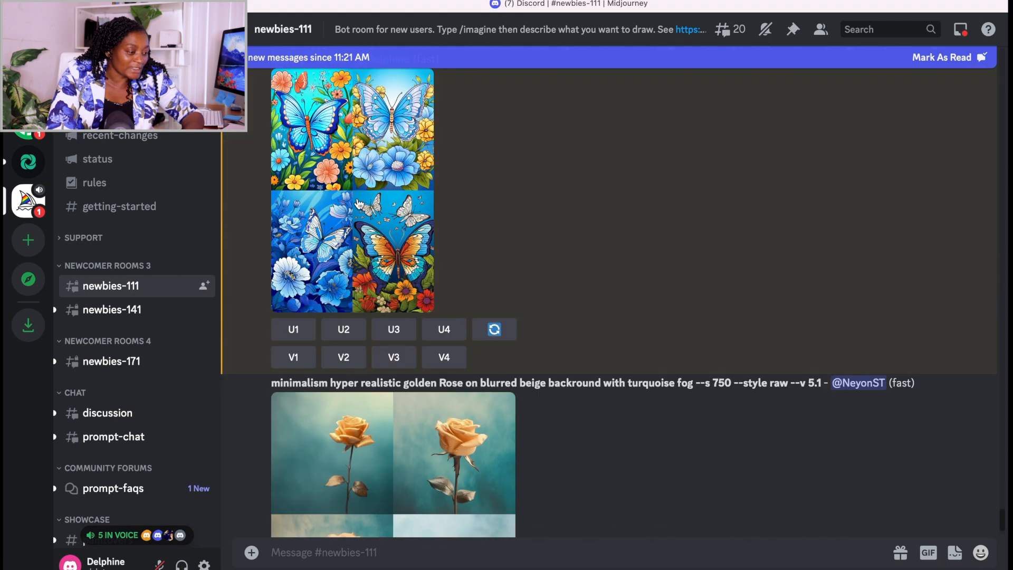
pyautogui.click(359, 204)
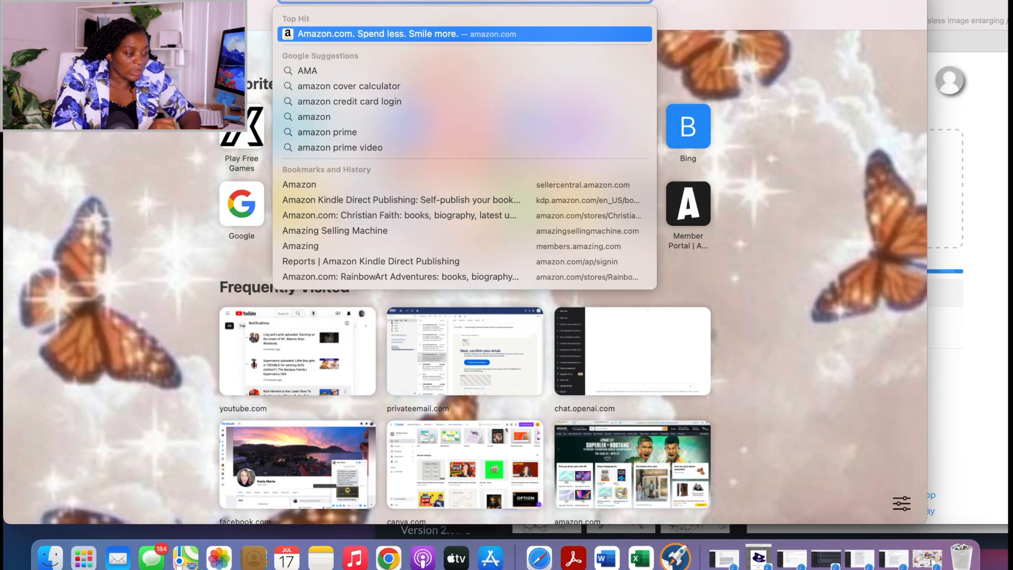
# Switch to the web browser, search for "amazon cover calculator" and open the KDP Cover Calculator.
pyautogui.click(378, 87)
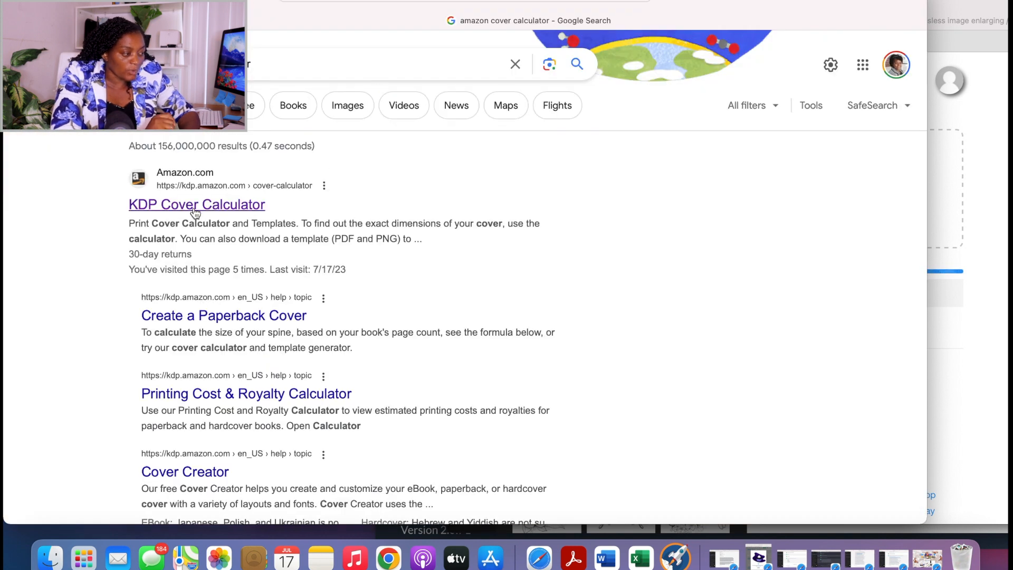
pyautogui.click(194, 208)
pyautogui.scroll(-3, 368, 265)
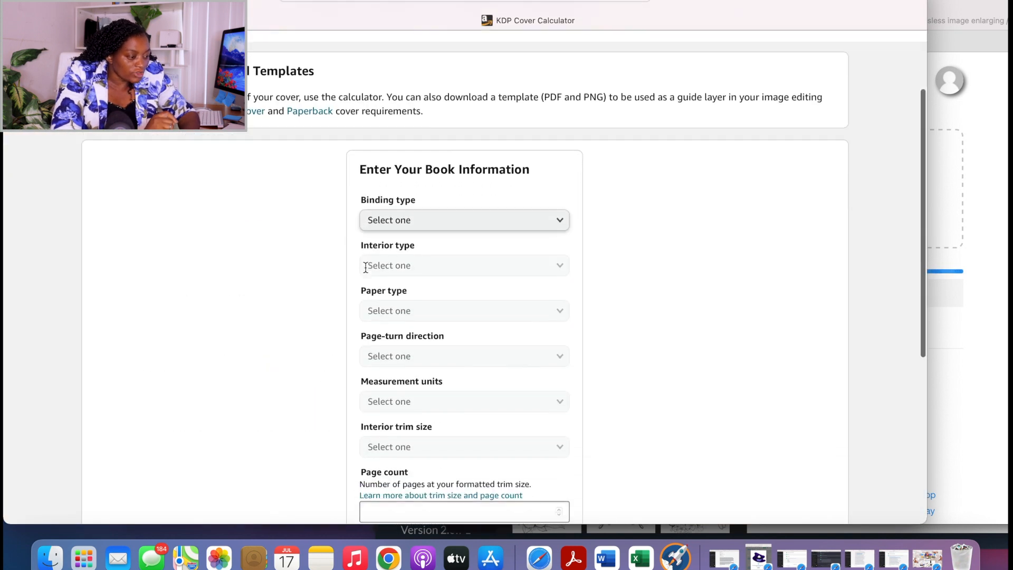
# Set the binding type to Paperback and the interior type to Black & white in the book information form.
pyautogui.click(557, 217)
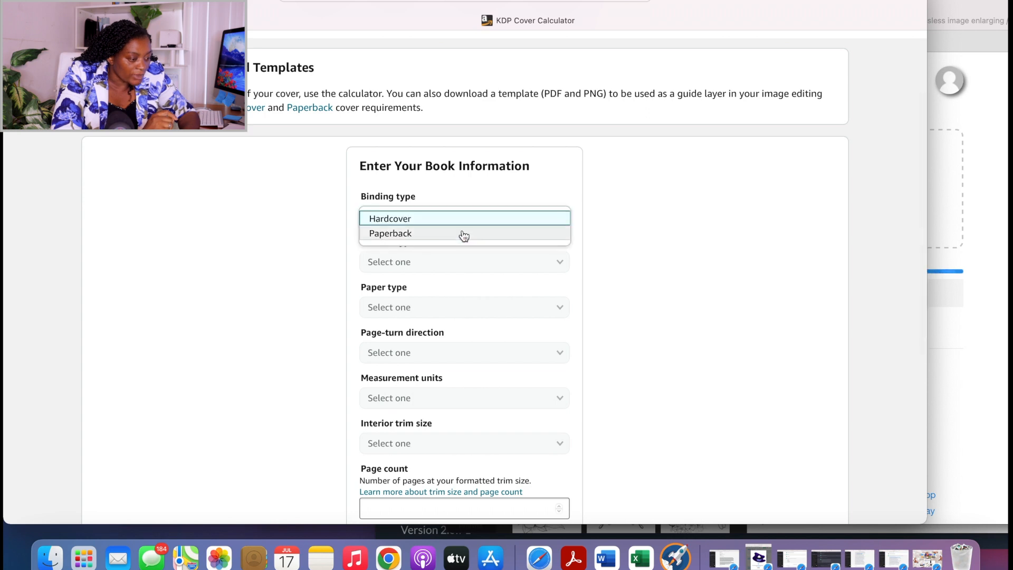
pyautogui.click(435, 235)
pyautogui.click(547, 265)
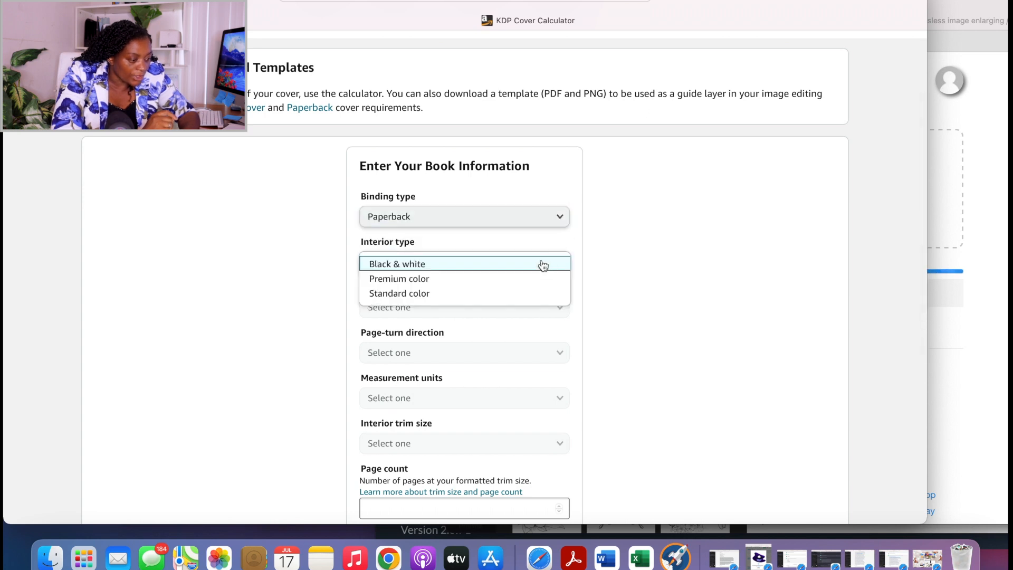
pyautogui.click(423, 270)
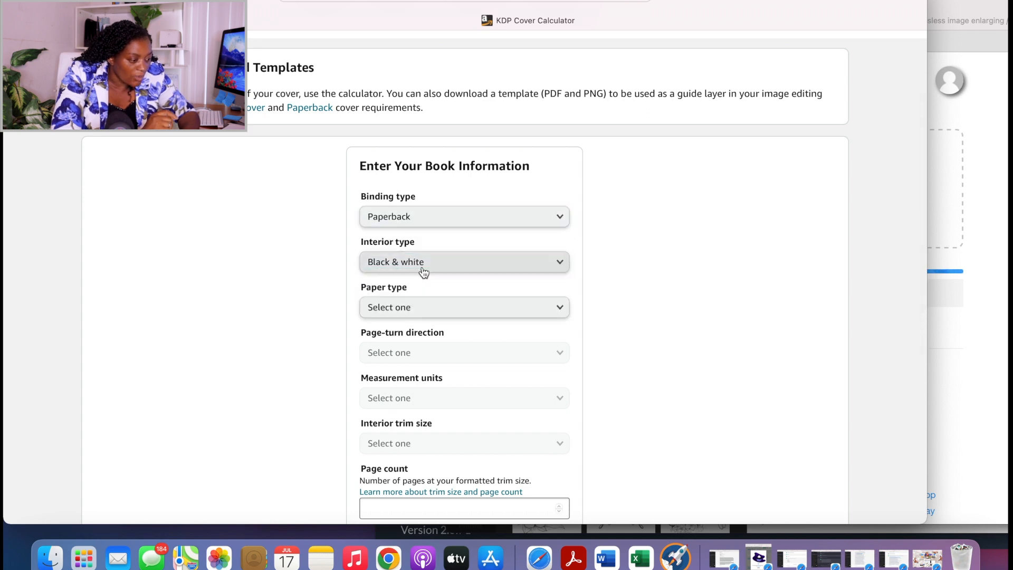
# Set the paper type to White paper, the page-turn direction to Left to Right and the measurement units to Inches.
pyautogui.click(554, 306)
pyautogui.click(426, 323)
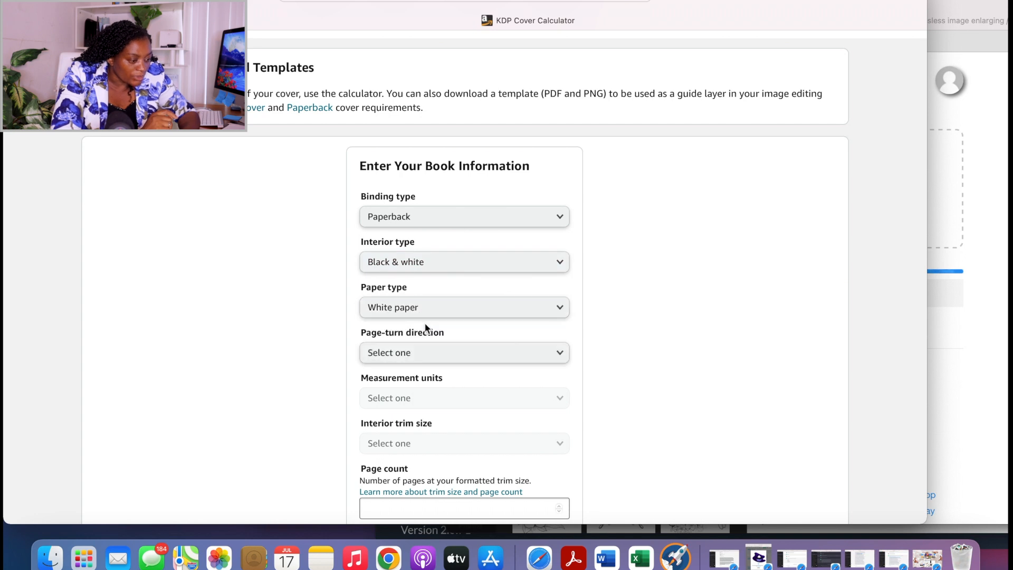
pyautogui.scroll(-5, 425, 323)
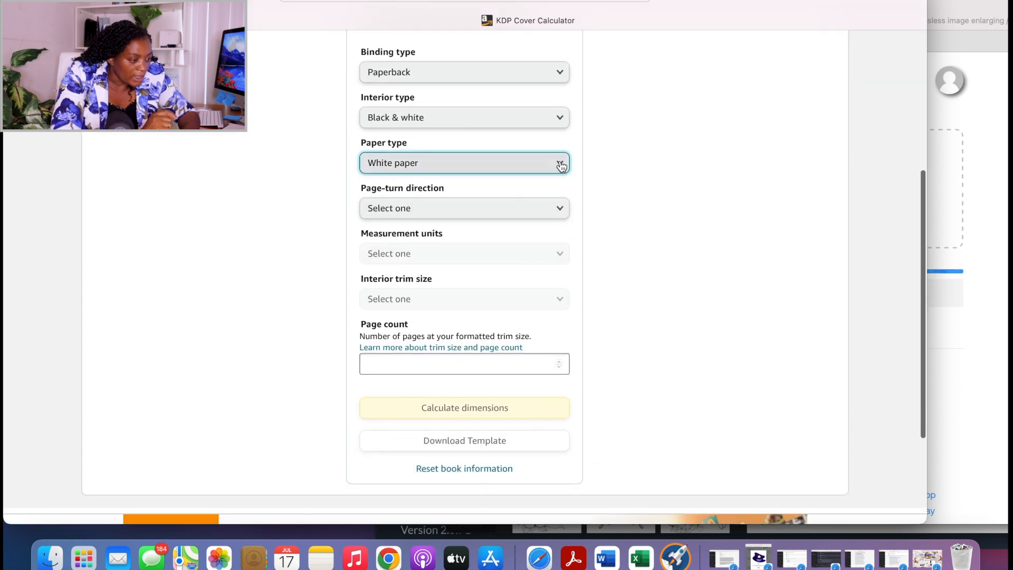
pyautogui.click(549, 214)
pyautogui.click(414, 209)
pyautogui.click(558, 255)
pyautogui.click(411, 259)
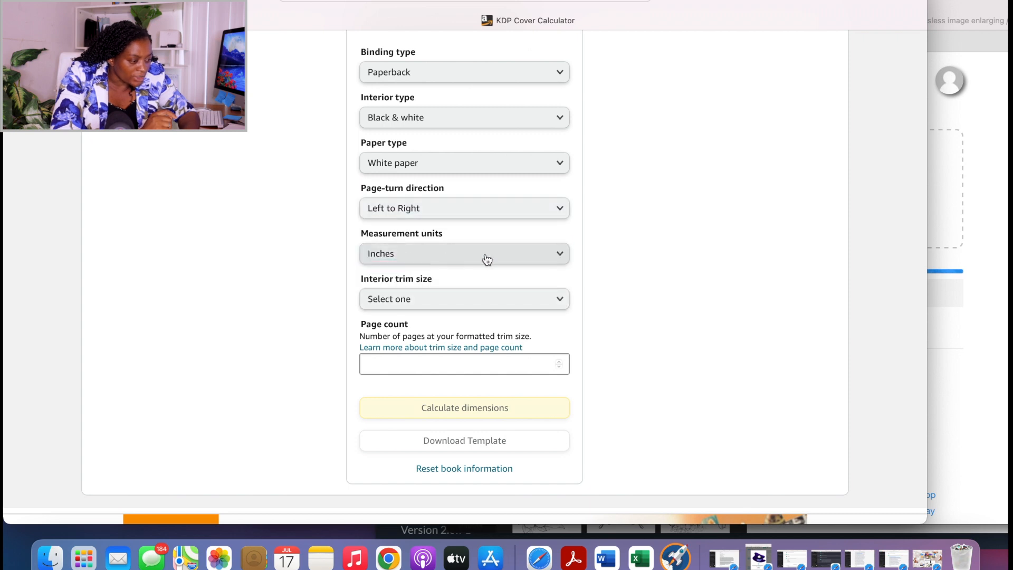
# Set the interior trim size to 8.5 x 11 in and the page count to 60, and calculate the cover dimensions.
pyautogui.click(556, 297)
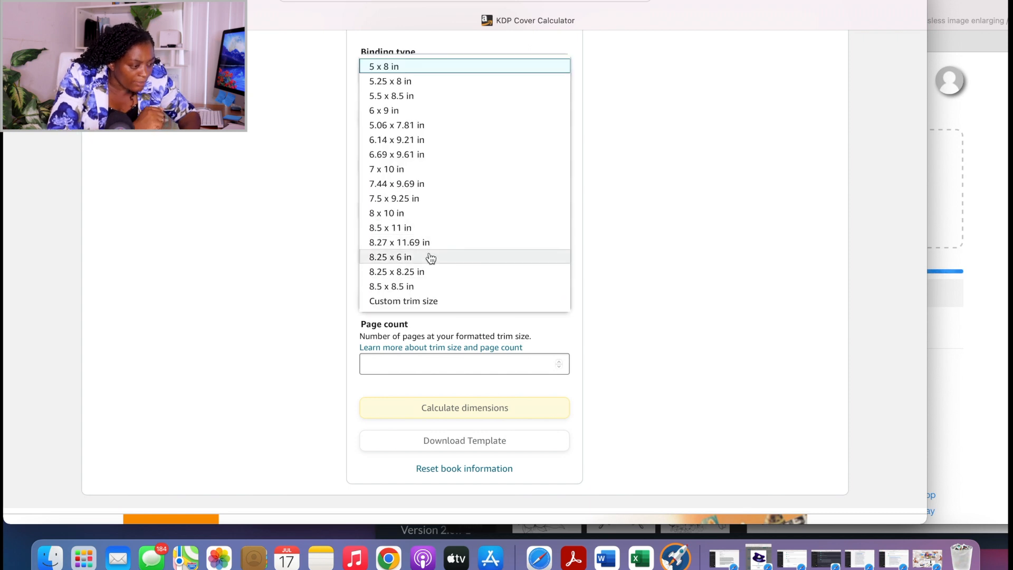
pyautogui.click(416, 231)
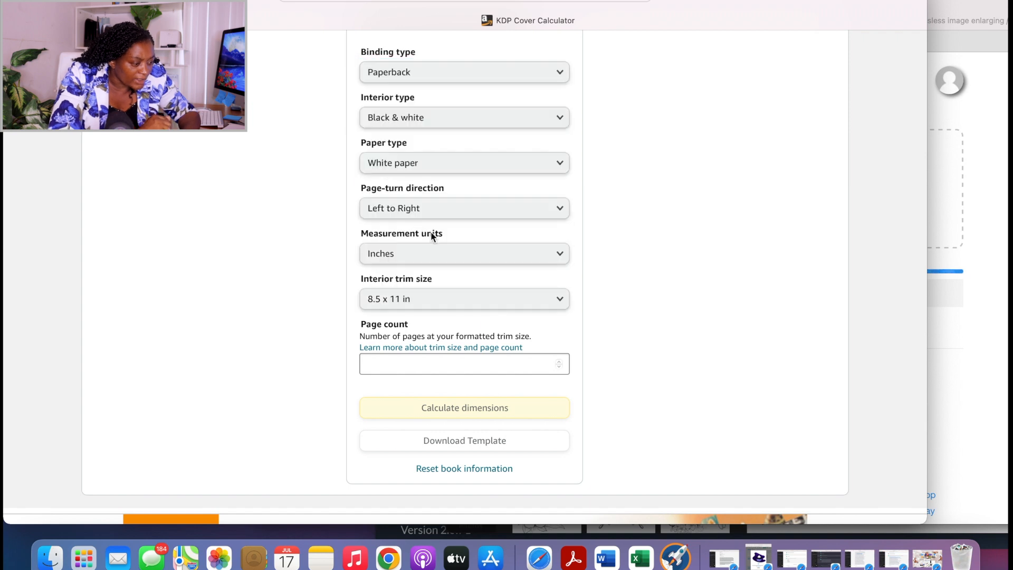
pyautogui.scroll(-3, 527, 391)
pyautogui.click(478, 284)
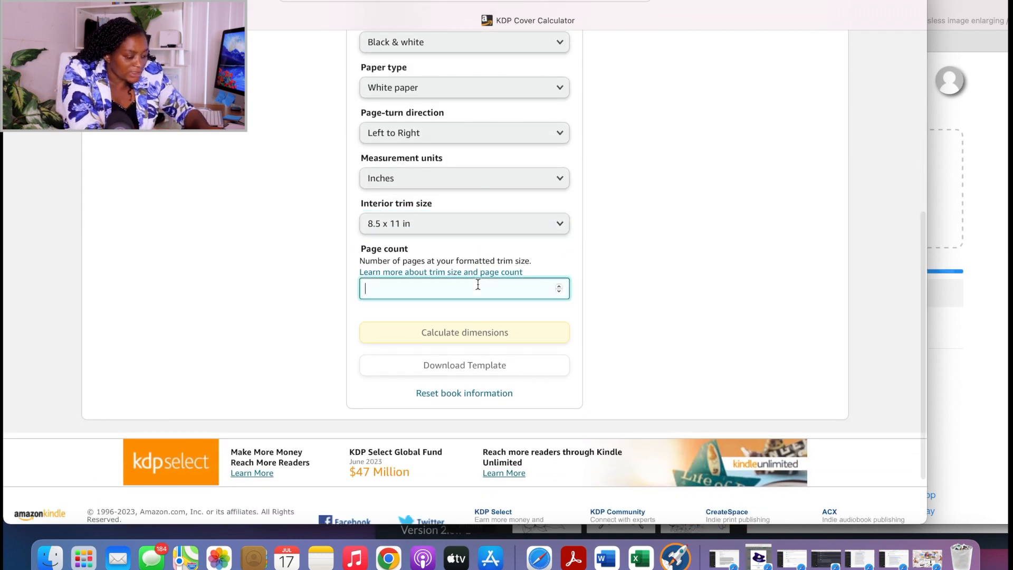
pyautogui.write('60')
pyautogui.click(463, 331)
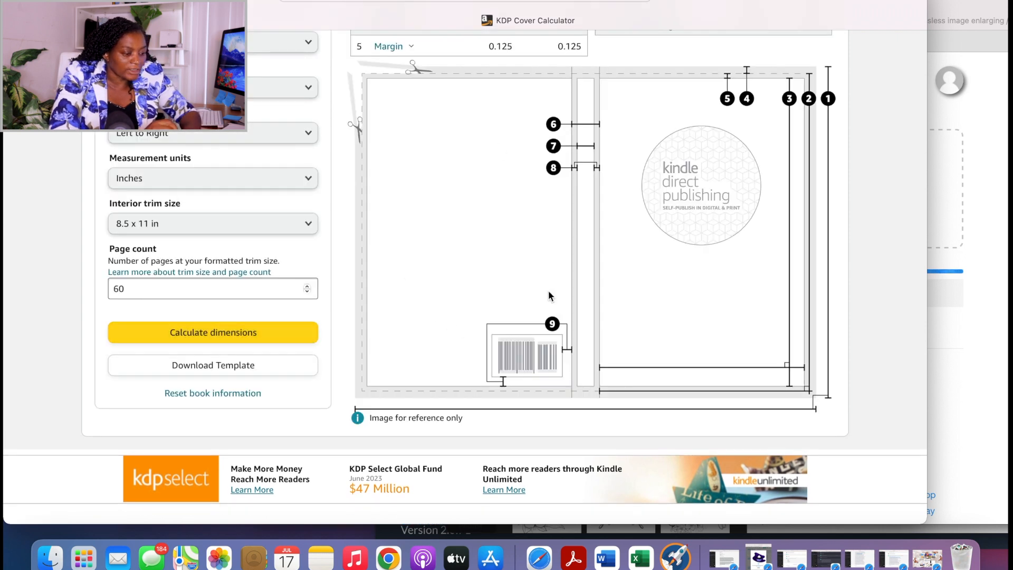
# Download the cover template for the calculated book size and review the cover dimensions table.
pyautogui.scroll(-1, 246, 234)
pyautogui.click(200, 334)
pyautogui.scroll(7, 644, 93)
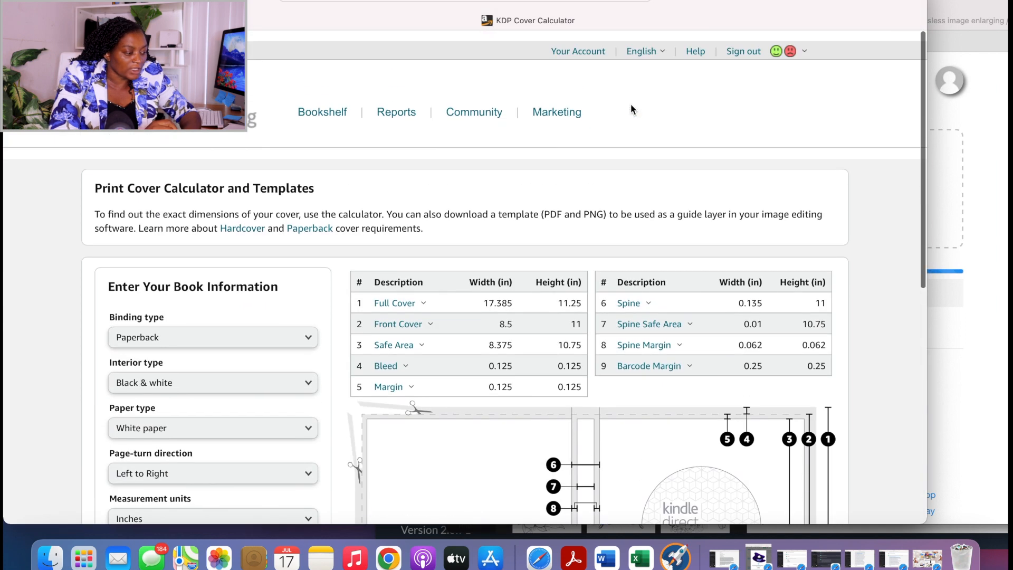
pyautogui.scroll(-4, 631, 104)
pyautogui.scroll(-4, 433, 309)
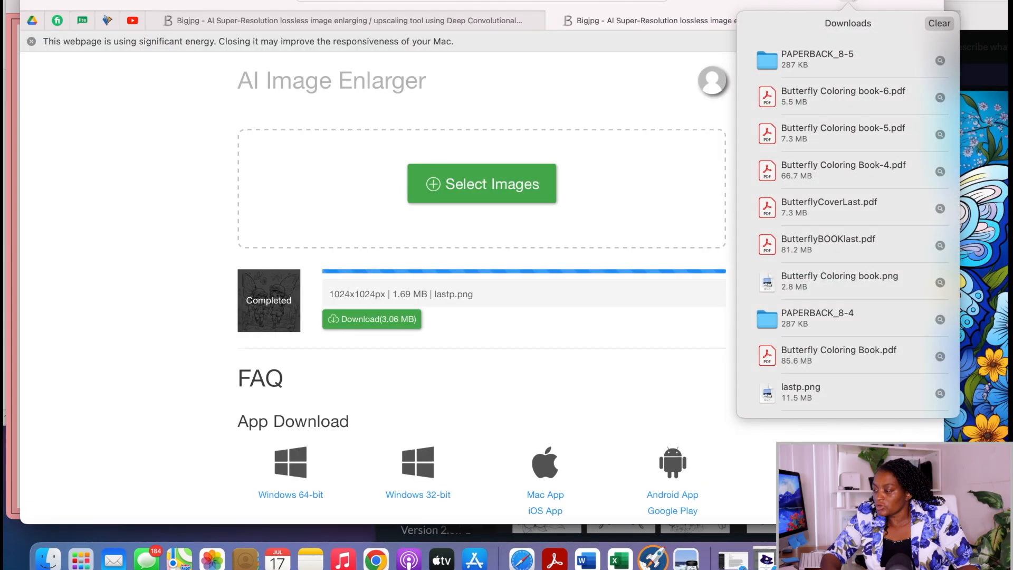
# Open the downloaded PAPERBACK_8-5 folder and view its PNG cover template.
pyautogui.click(827, 56)
pyautogui.doubleClick(827, 56)
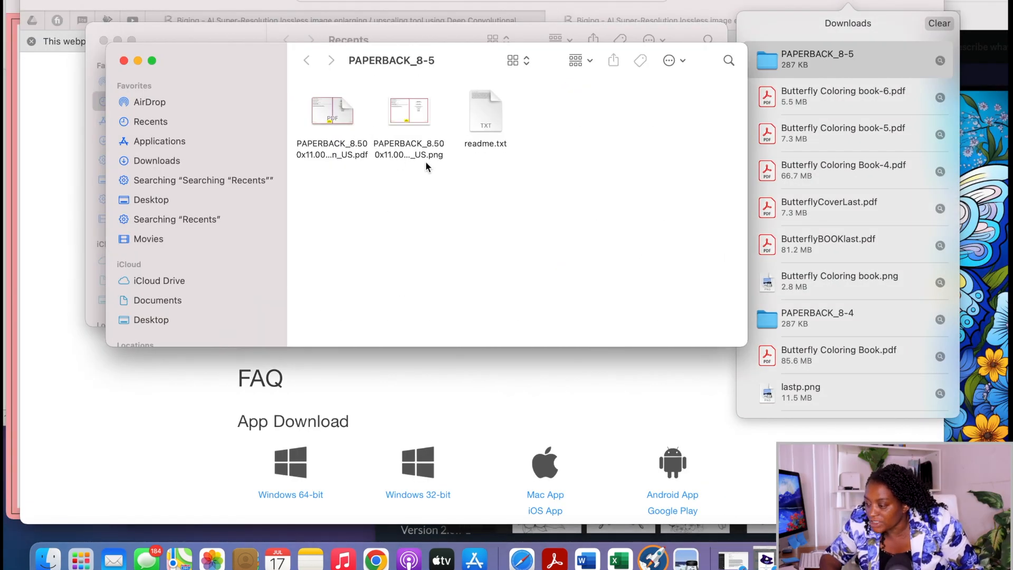
pyautogui.doubleClick(418, 102)
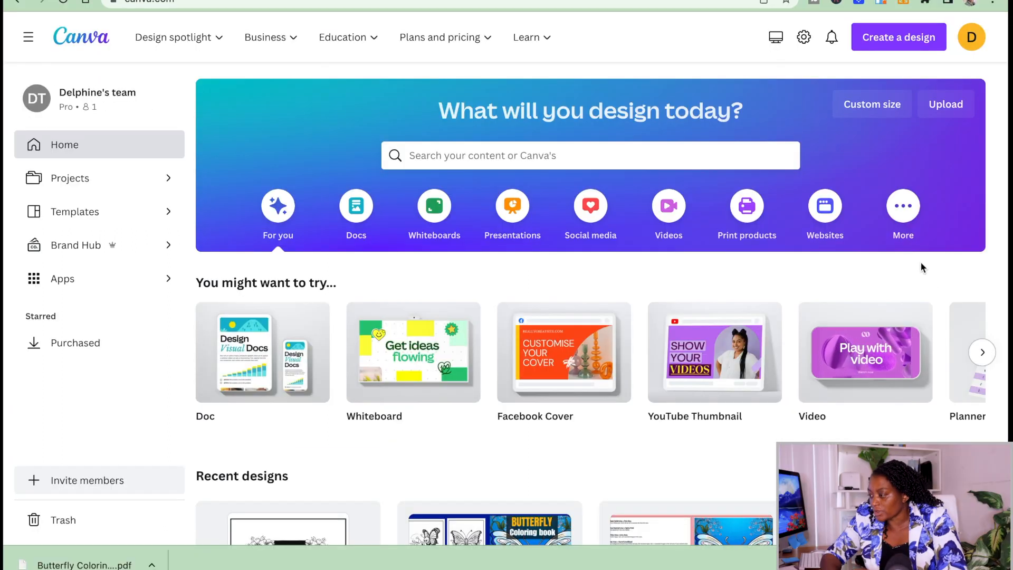
# Switch to Canva, create a custom 17.385 × 11.25 in design and fill its page with the uploaded paperback cover template image.
pyautogui.click(871, 104)
pyautogui.click(725, 295)
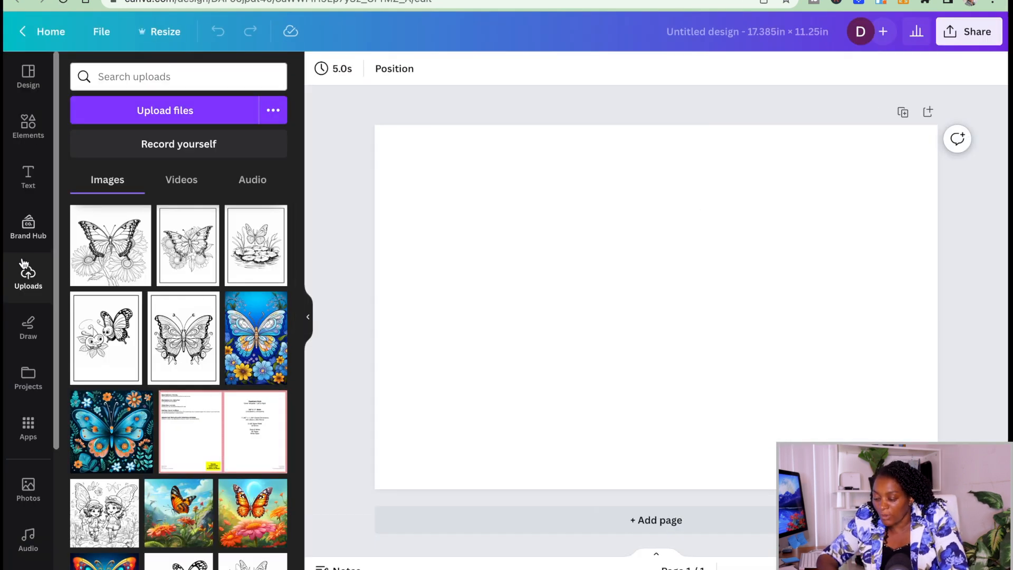
pyautogui.click(169, 111)
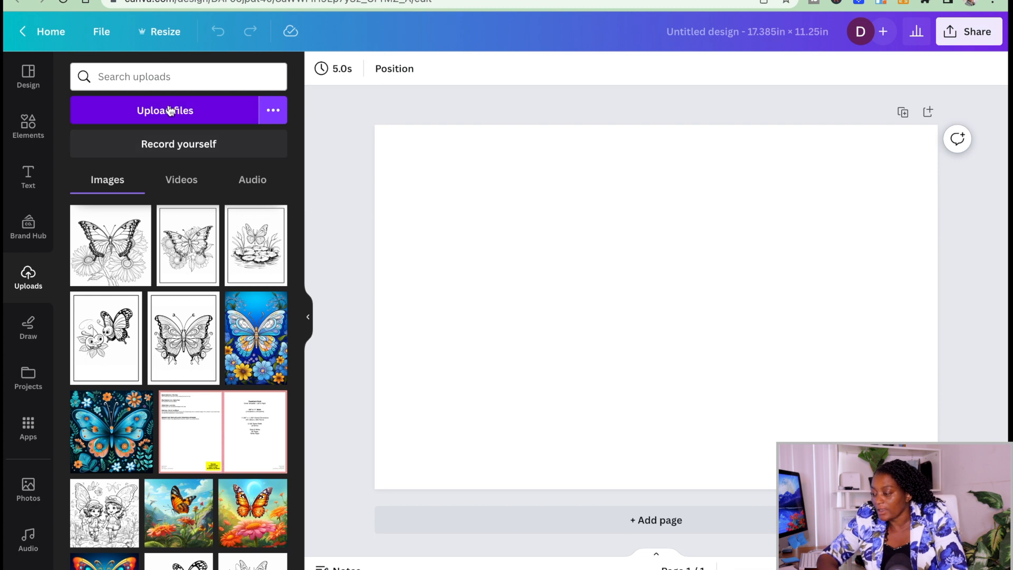
pyautogui.click(227, 435)
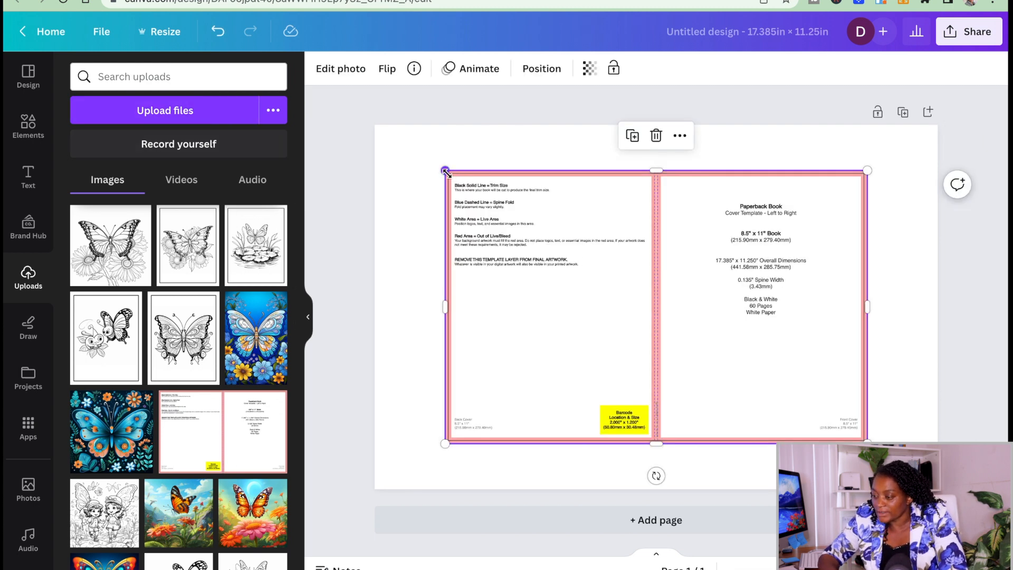
pyautogui.moveTo(445, 172); pyautogui.dragTo(373, 139)
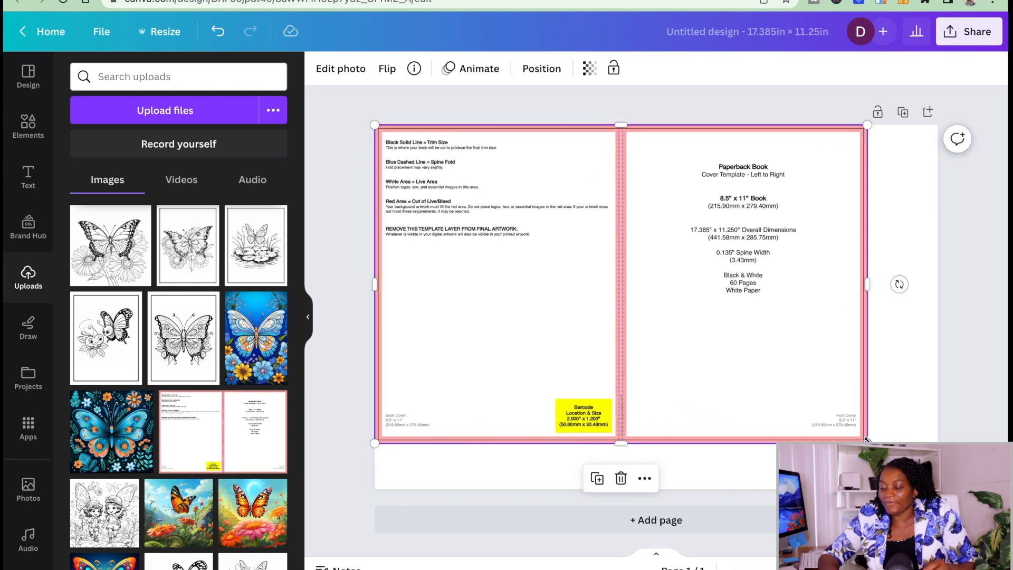
pyautogui.moveTo(865, 440); pyautogui.dragTo(938, 489)
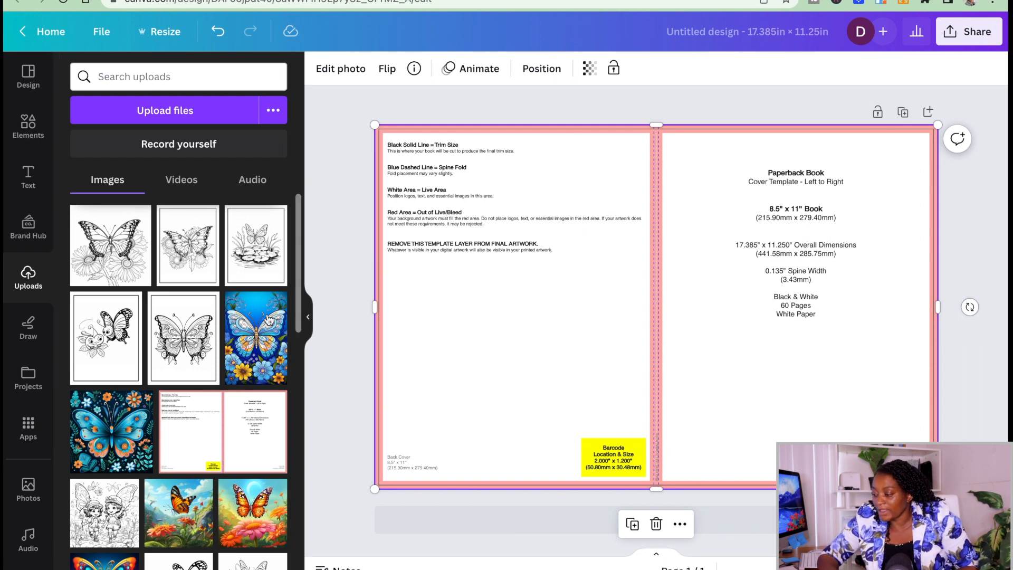
# Place the blue butterfly and flowers image on the template's front cover and enlarge it to fill that area.
pyautogui.click(274, 351)
pyautogui.moveTo(624, 332); pyautogui.dragTo(723, 287)
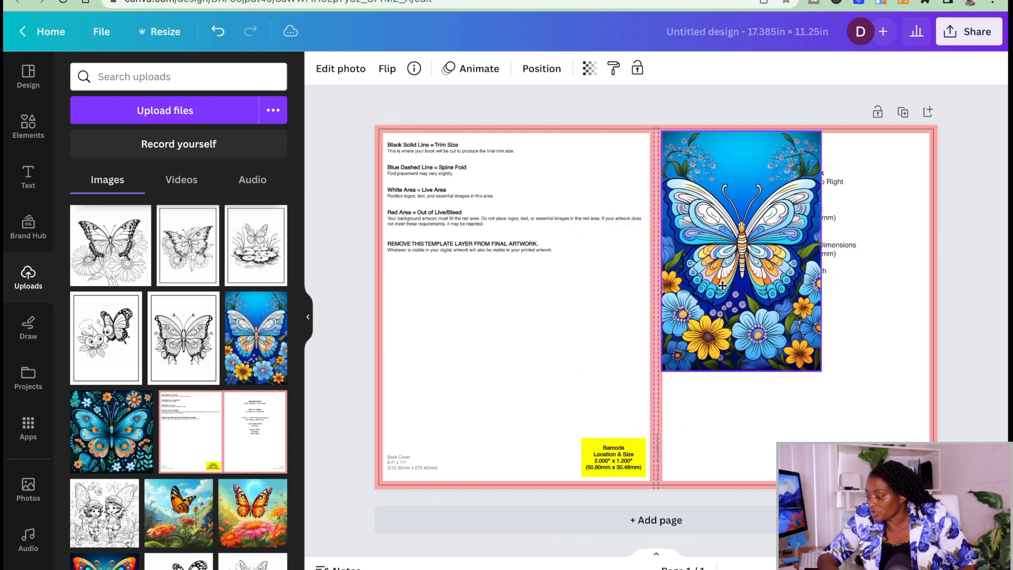
pyautogui.moveTo(821, 371); pyautogui.dragTo(891, 482)
pyautogui.moveTo(892, 306); pyautogui.dragTo(938, 330)
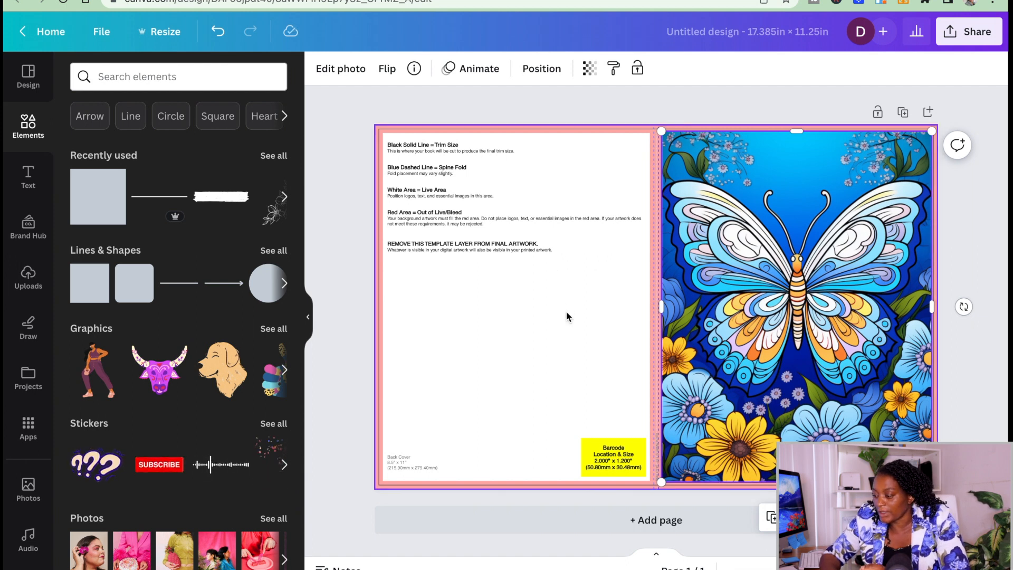
# Add a square shape and stretch it to cover the template's back cover area.
pyautogui.click(98, 196)
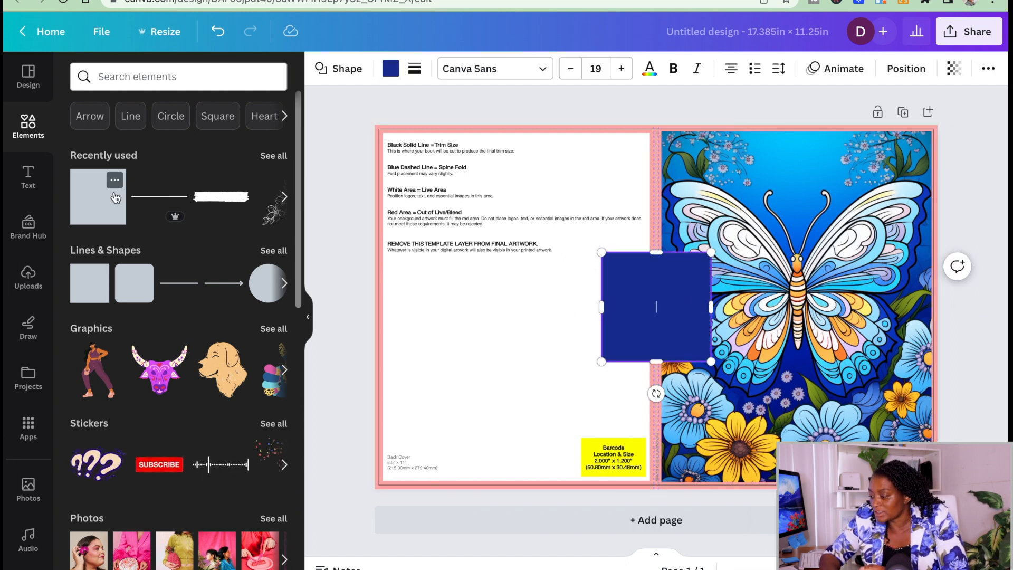
pyautogui.click(543, 275)
pyautogui.moveTo(660, 284); pyautogui.dragTo(440, 170)
pyautogui.moveTo(489, 240); pyautogui.dragTo(650, 481)
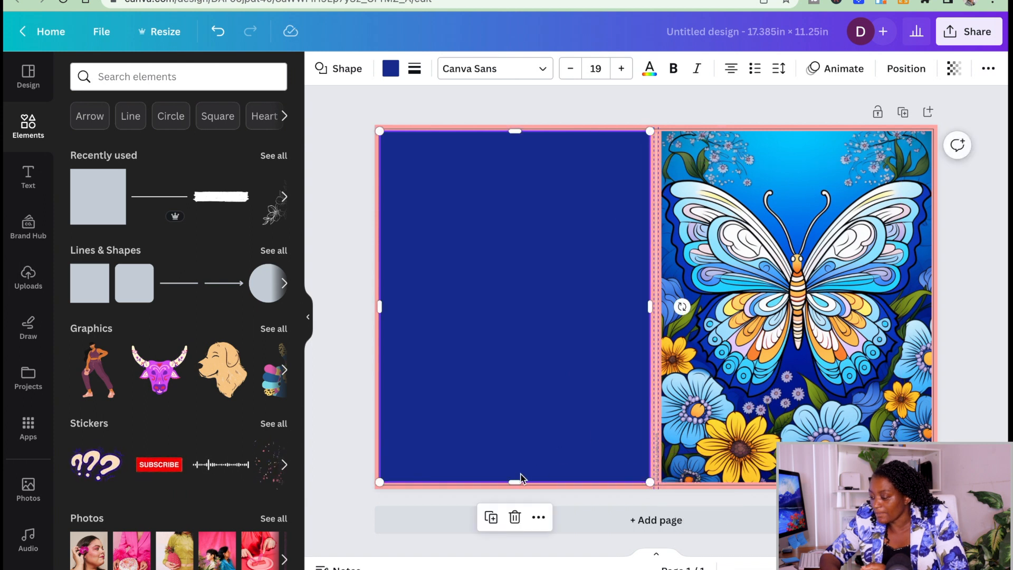
pyautogui.moveTo(513, 478); pyautogui.dragTo(513, 479)
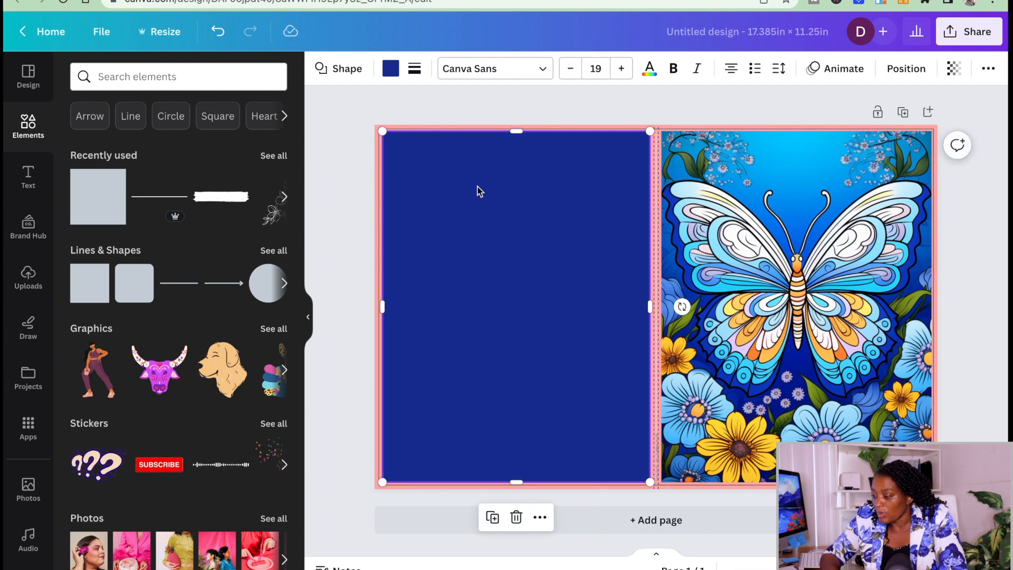
# Recolor the back cover shape with colors sampled from the front image, first flower yellow #FBC929 and finally a color from the butterfly's wing.
pyautogui.click(390, 68)
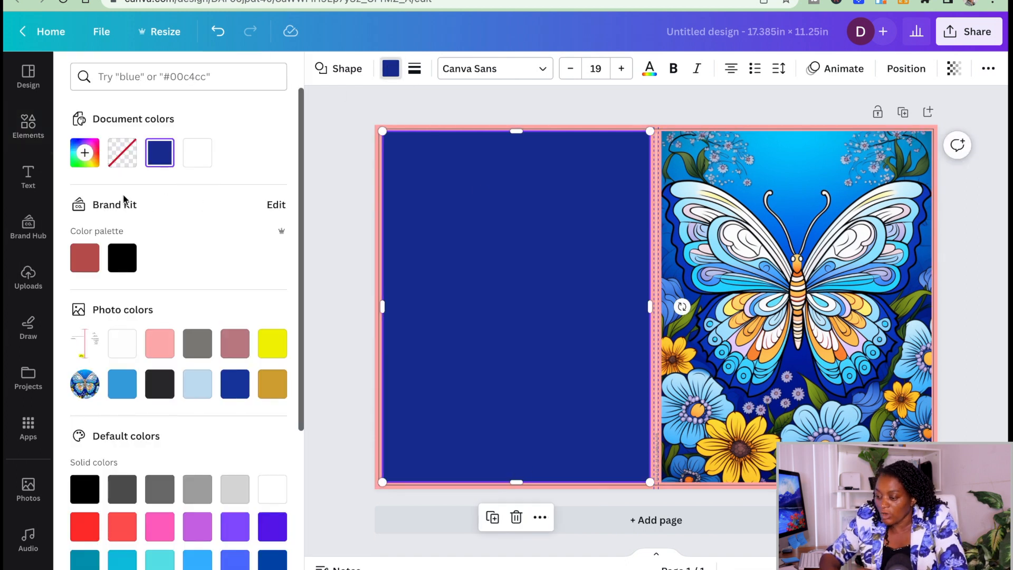
pyautogui.click(94, 147)
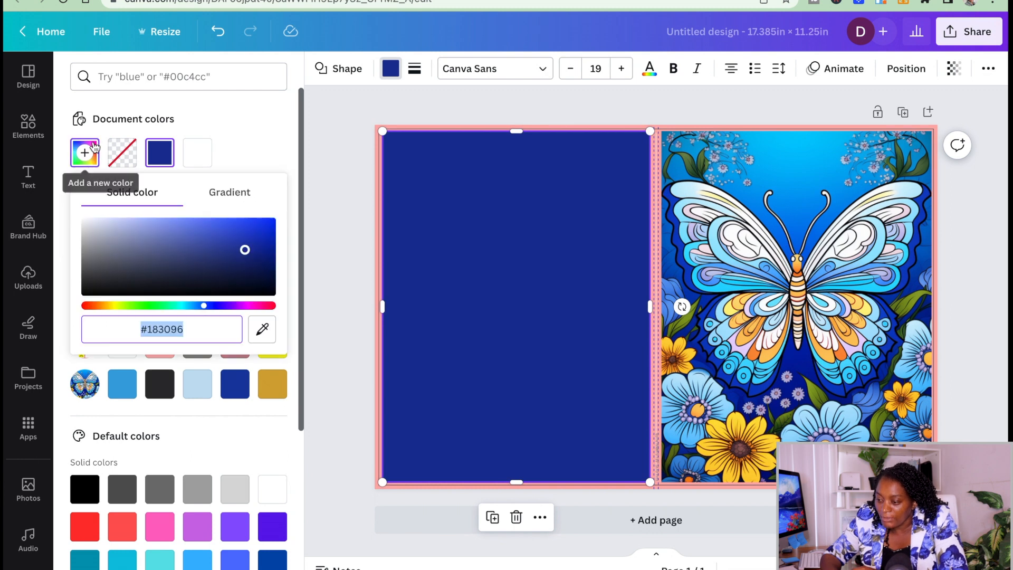
pyautogui.click(262, 330)
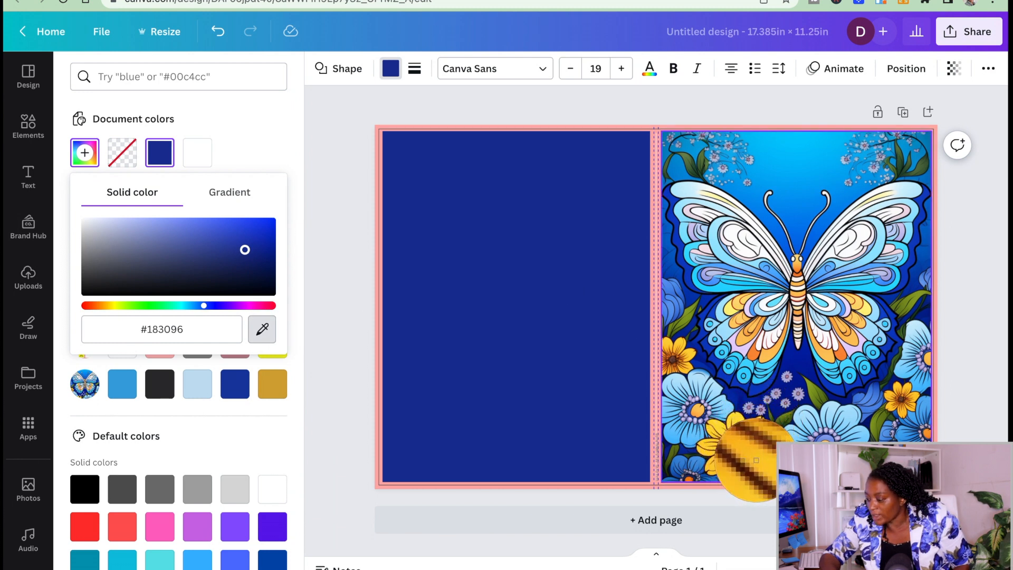
pyautogui.click(756, 462)
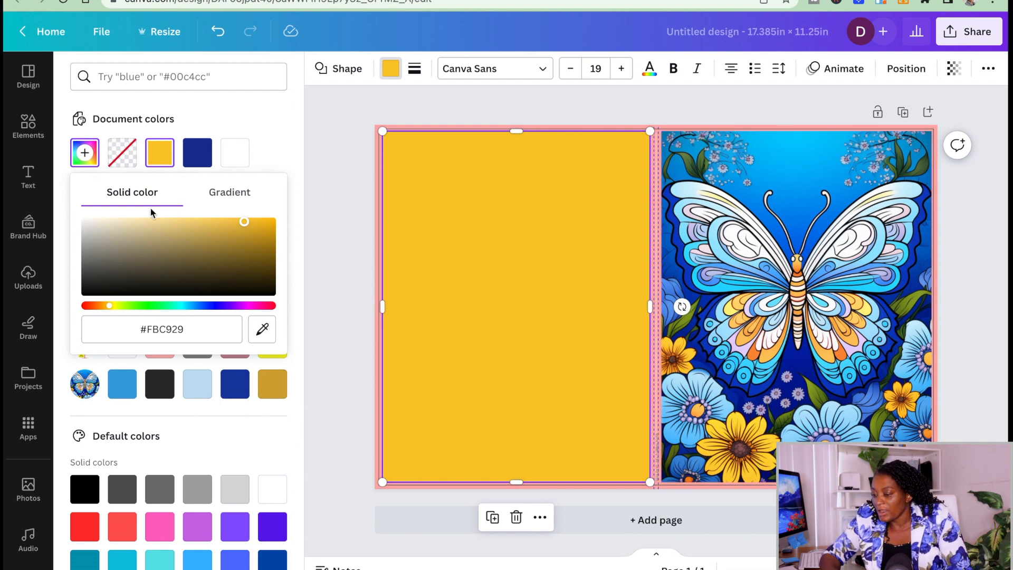
pyautogui.click(262, 328)
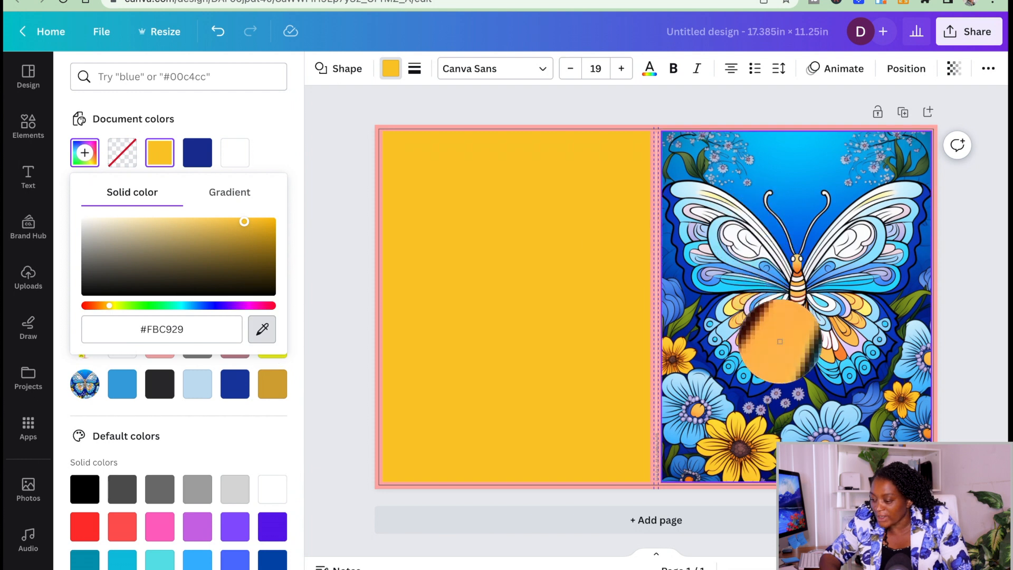
pyautogui.click(790, 360)
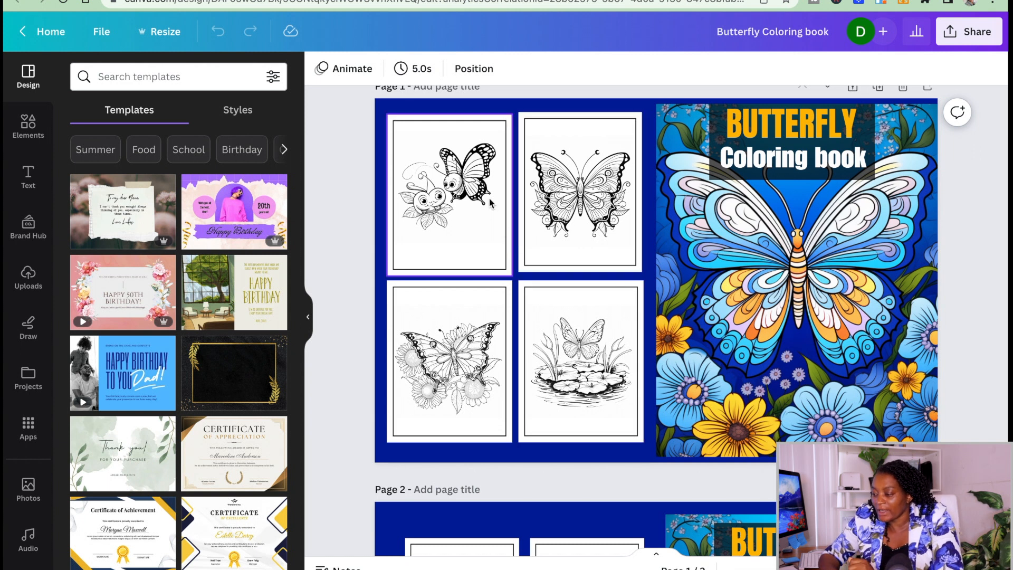
# In the Butterfly Coloring book design, place the cartoon butterfly and flower page in the back cover's empty upper-left slot, scaled down to fit.
pyautogui.scroll(-3, 490, 211)
pyautogui.scroll(3, 498, 207)
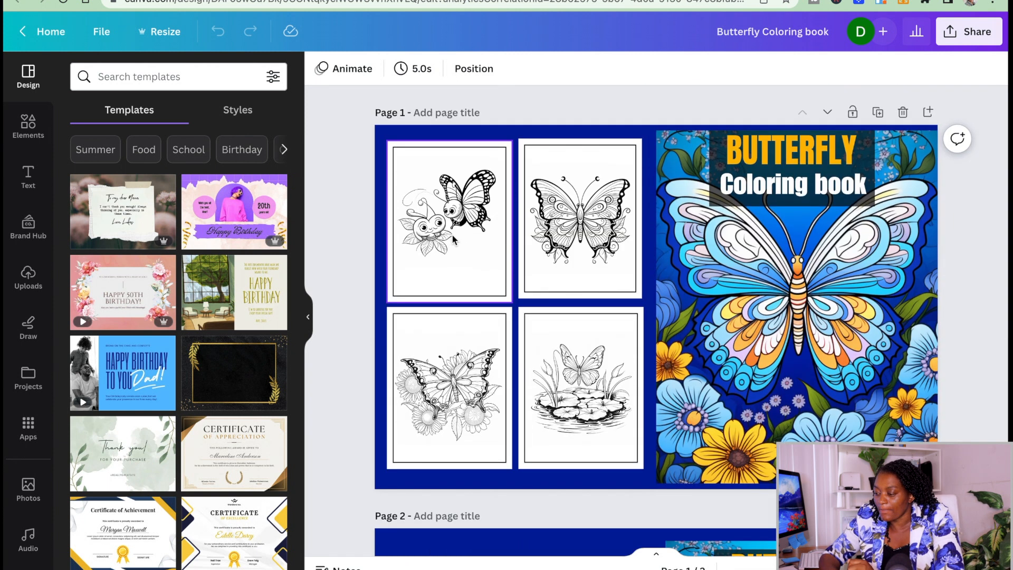
pyautogui.click(29, 264)
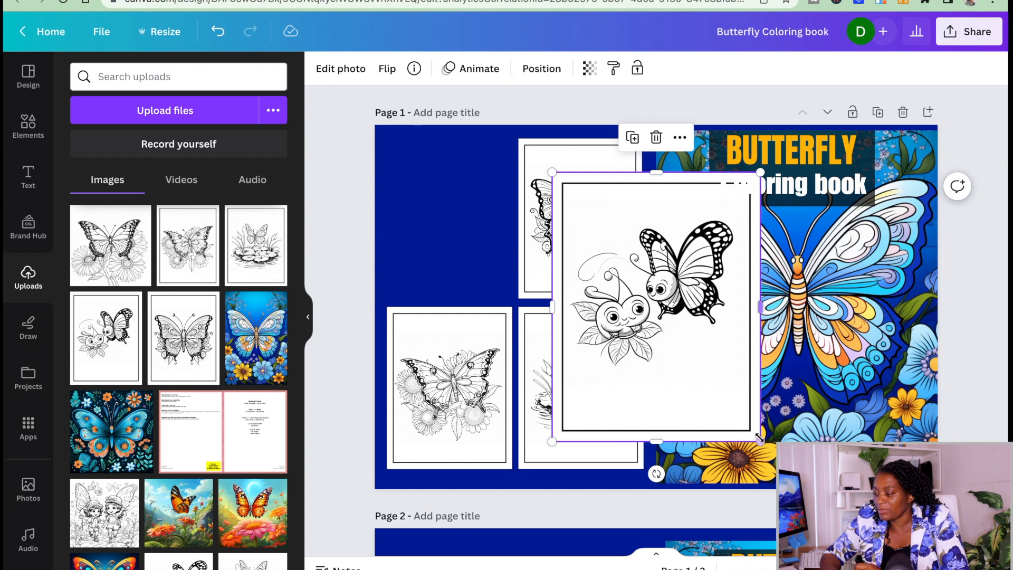
pyautogui.moveTo(760, 441); pyautogui.dragTo(664, 317)
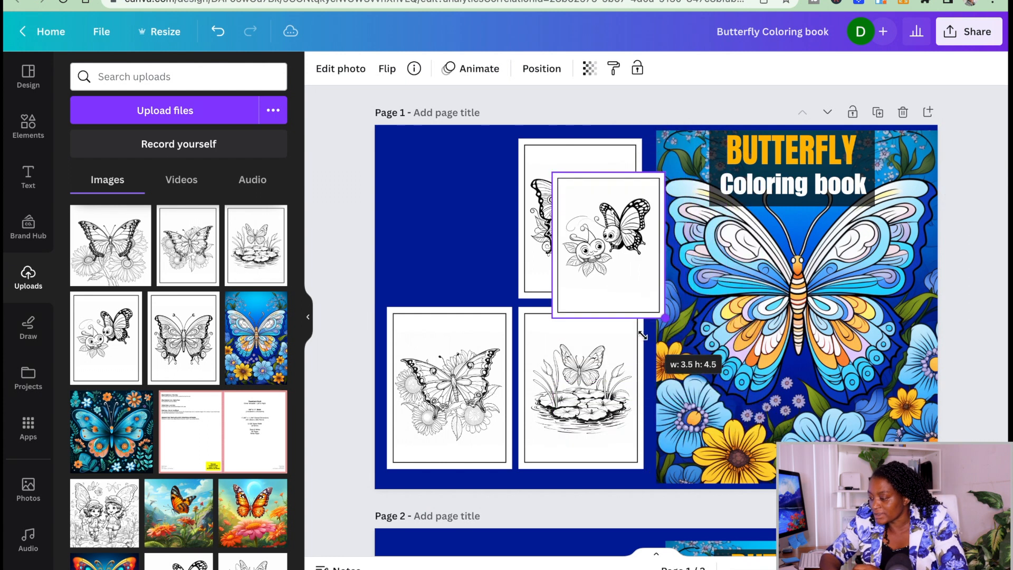
pyautogui.moveTo(623, 284); pyautogui.dragTo(460, 204)
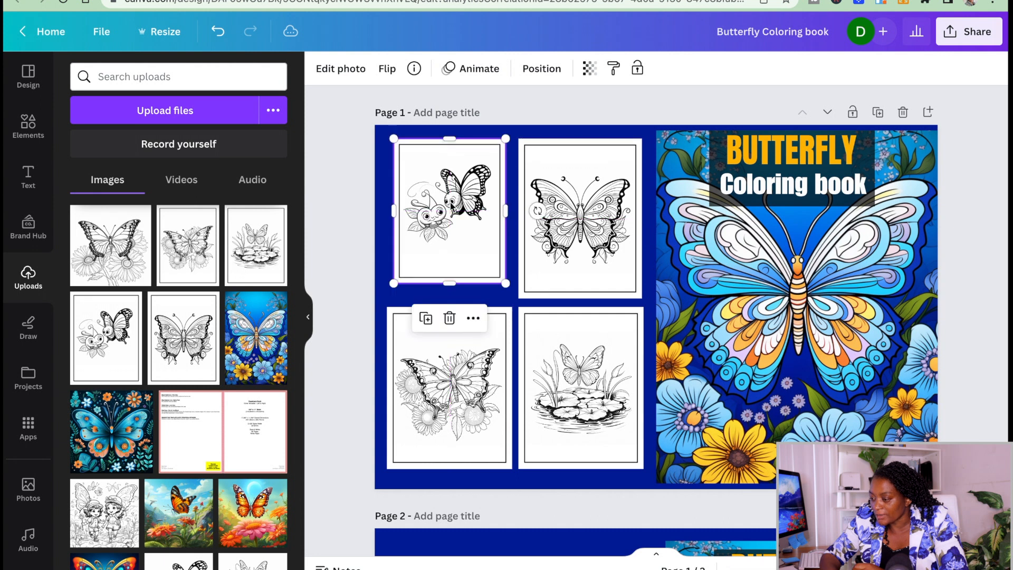
# Add another square shape to page 1 of the cover design and color it black.
pyautogui.click(825, 150)
pyautogui.click(828, 156)
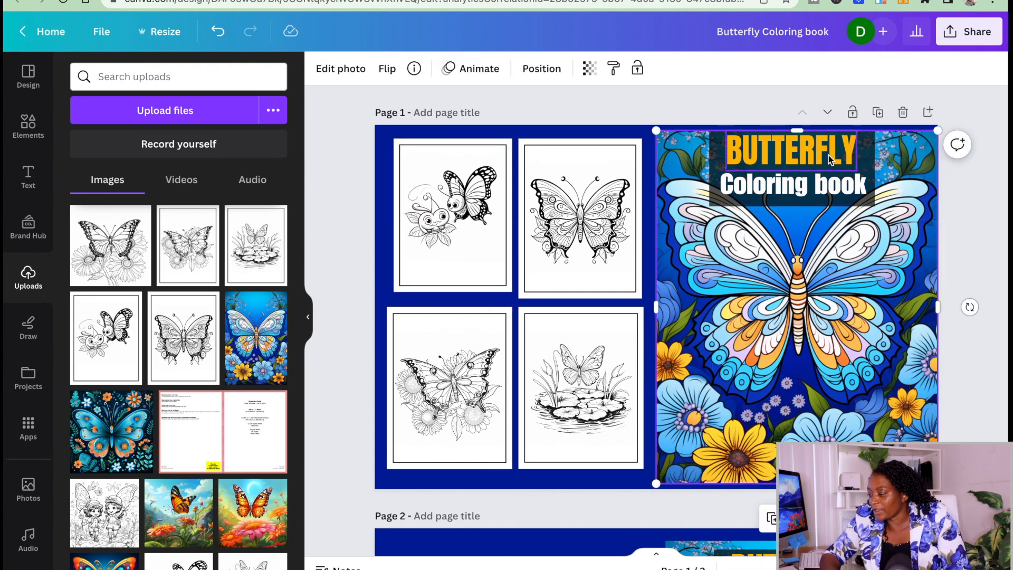
pyautogui.click(765, 157)
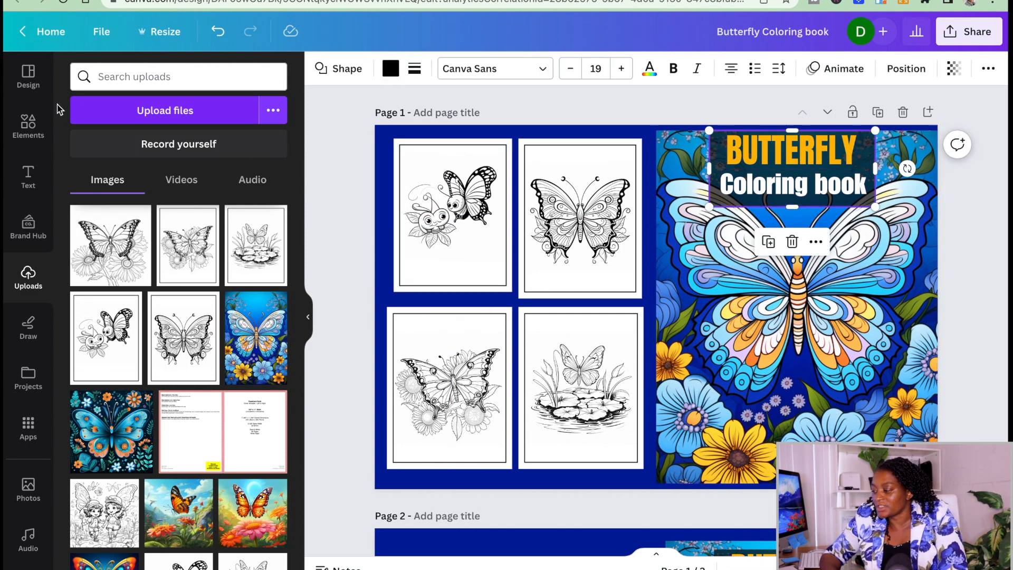
pyautogui.click(28, 126)
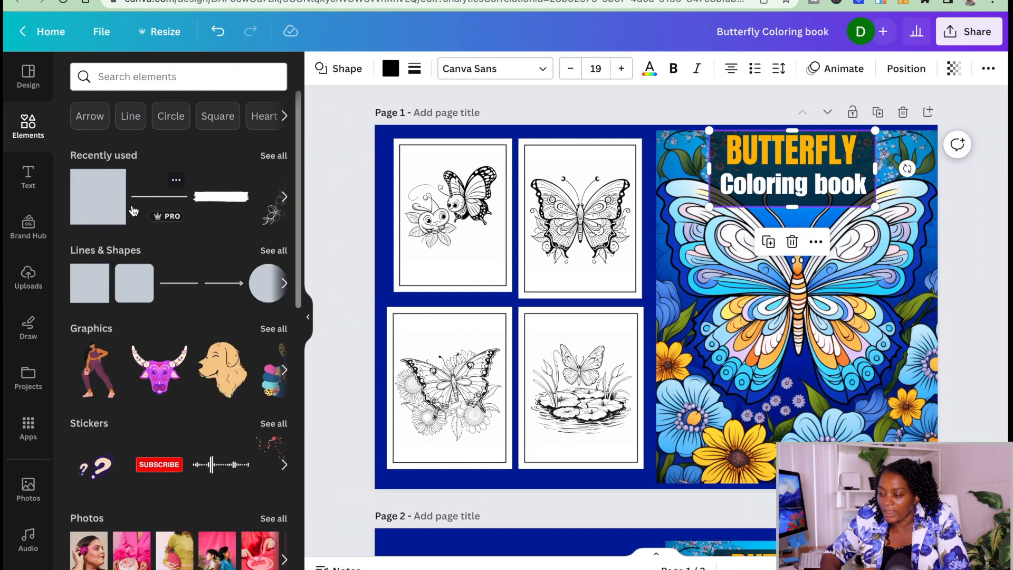
pyautogui.click(117, 200)
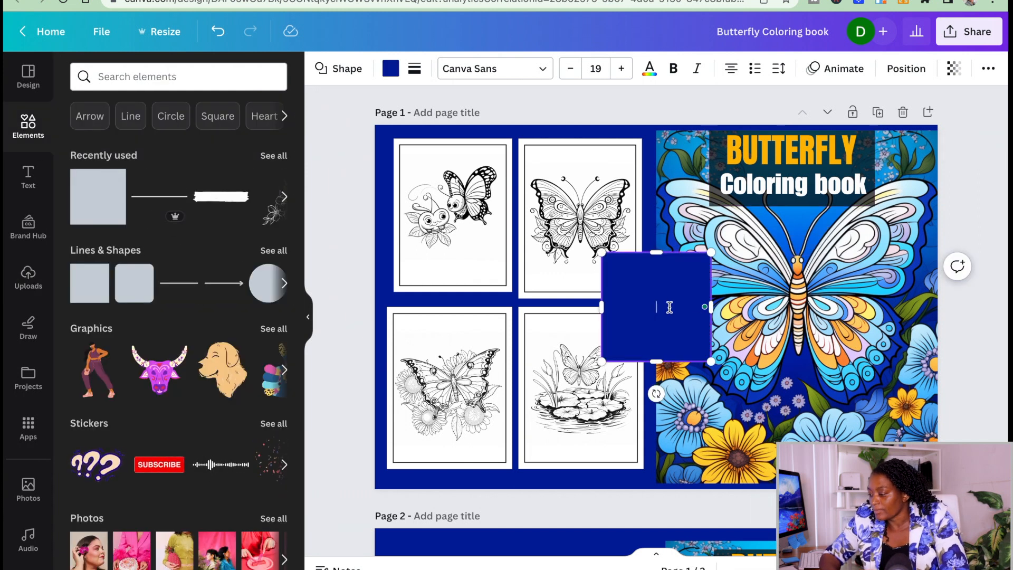
pyautogui.click(389, 69)
pyautogui.click(159, 152)
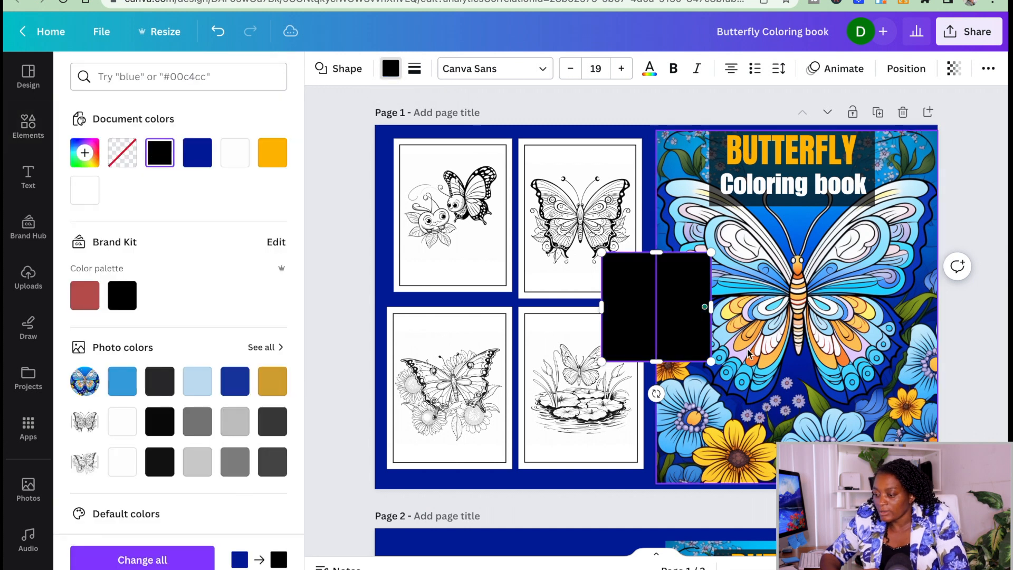
# Set the black square's transparency to 51 and fit it to the backing area around the "BUTTERFLY Coloring book" title.
pyautogui.click(953, 68)
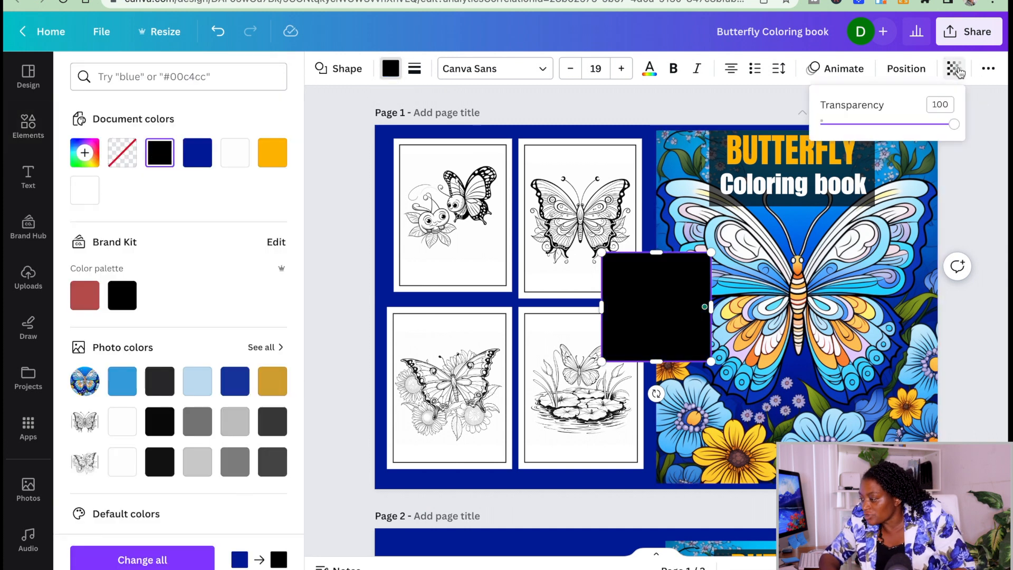
pyautogui.moveTo(953, 124); pyautogui.dragTo(891, 125)
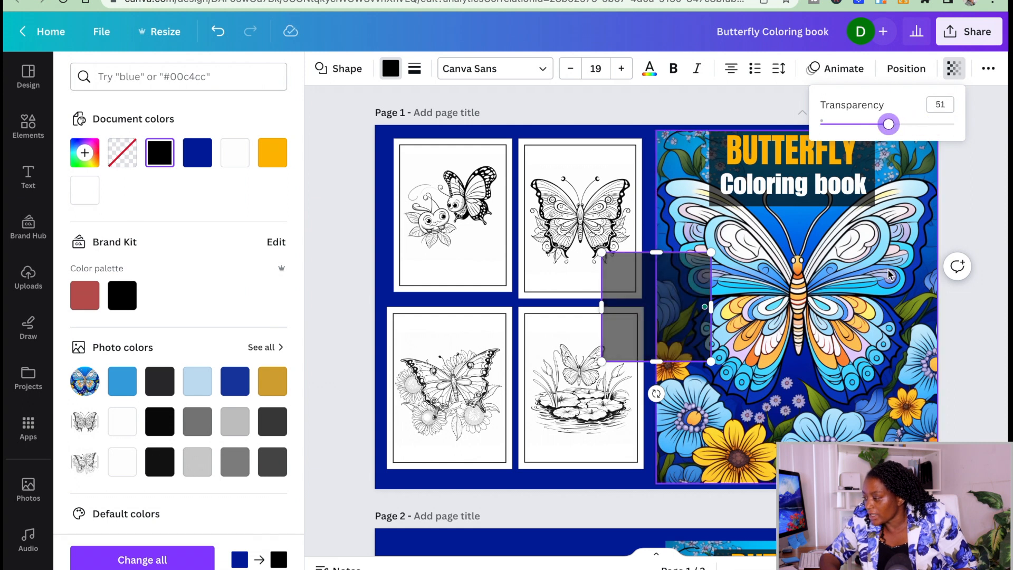
pyautogui.click(877, 274)
pyautogui.moveTo(636, 291); pyautogui.dragTo(773, 164)
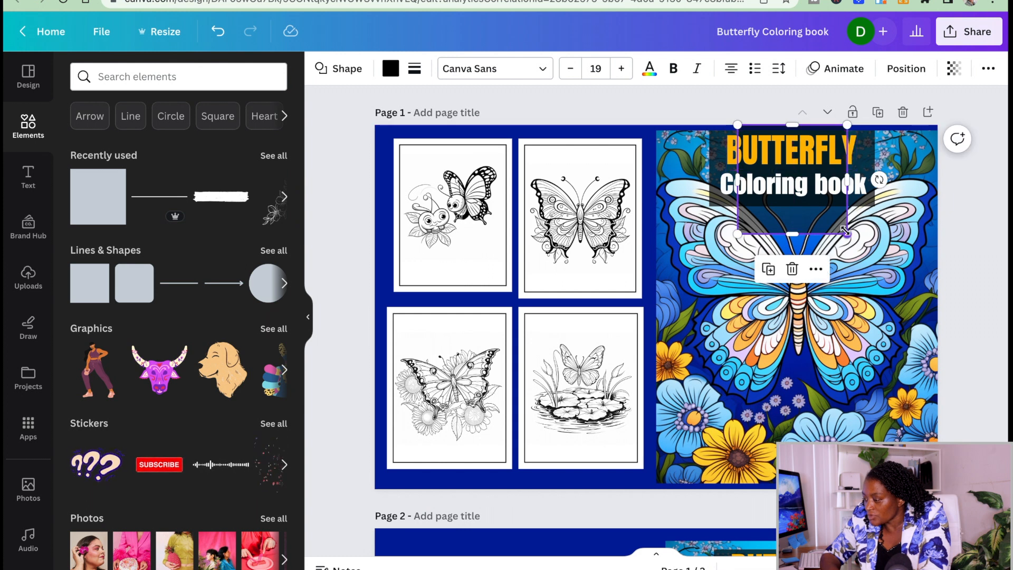
pyautogui.moveTo(859, 177); pyautogui.dragTo(888, 183)
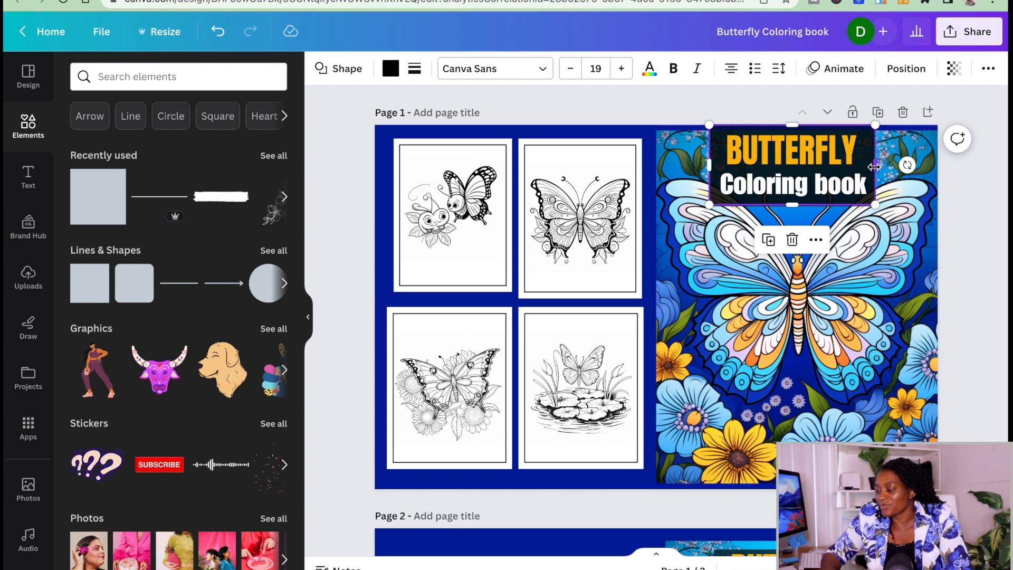
# Download only Page 1 of the cover design as PDF Print with the CMYK color profile.
pyautogui.click(952, 32)
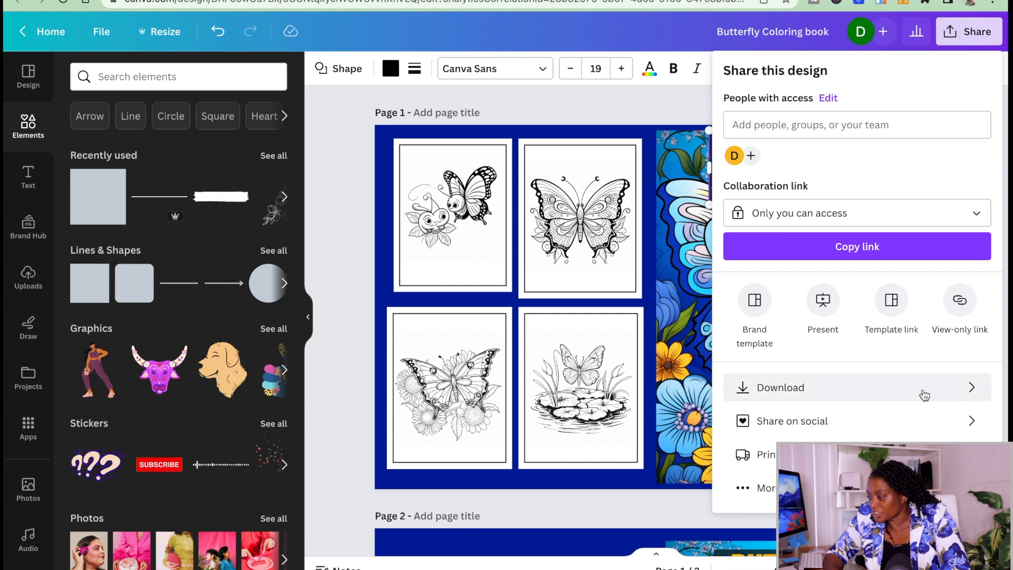
pyautogui.click(963, 388)
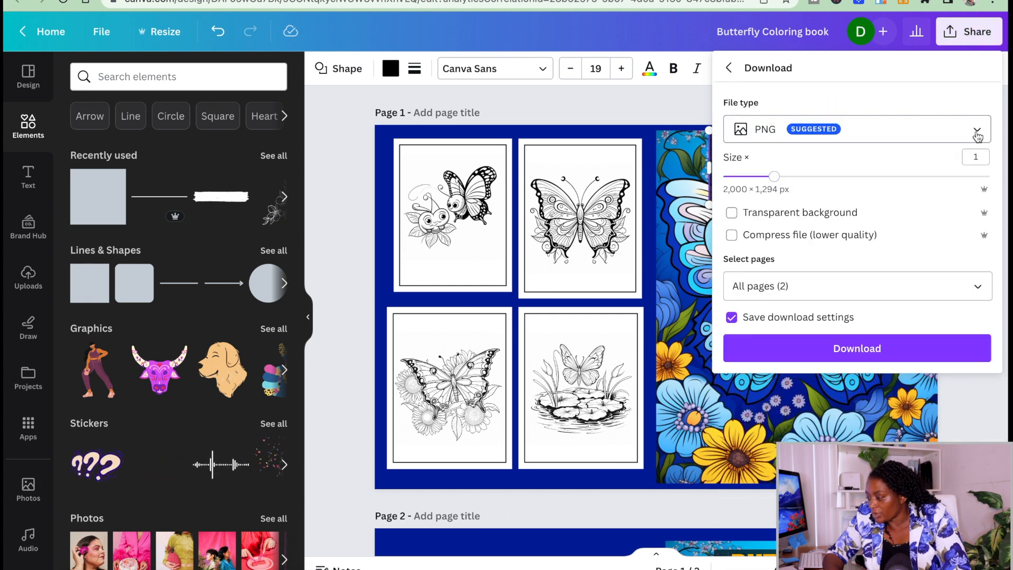
pyautogui.click(977, 129)
pyautogui.click(811, 291)
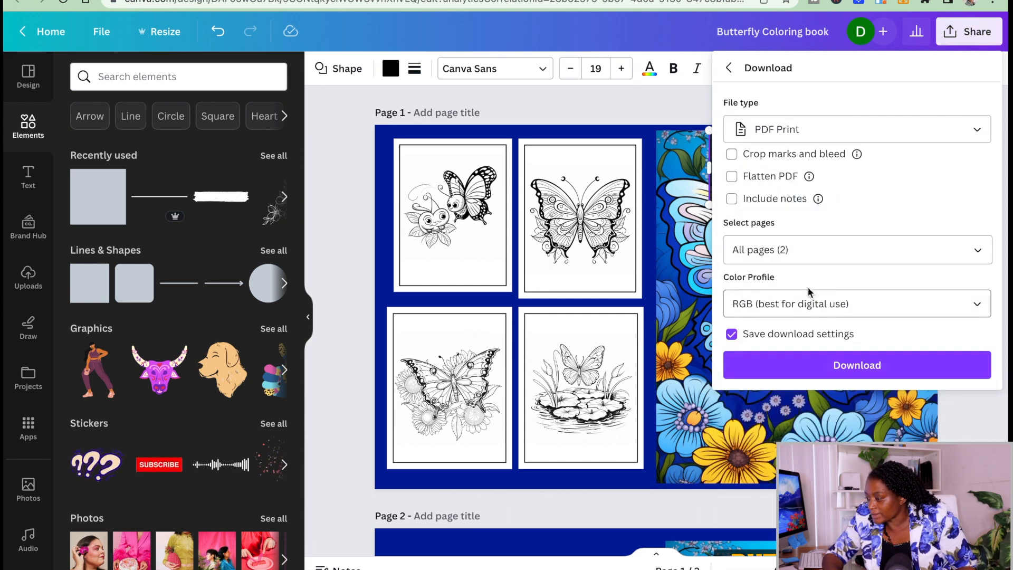
pyautogui.click(976, 250)
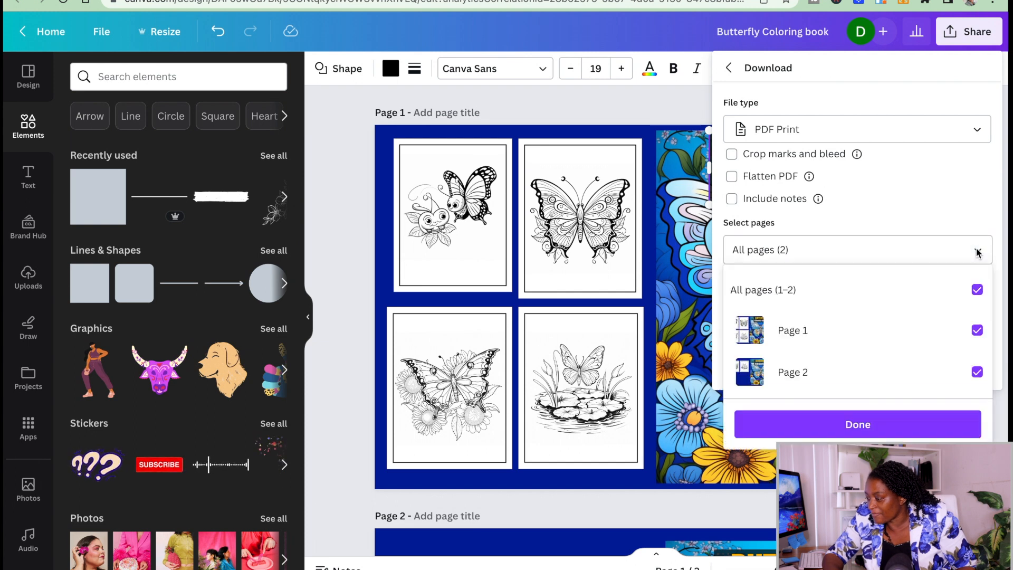
pyautogui.click(976, 289)
pyautogui.click(977, 330)
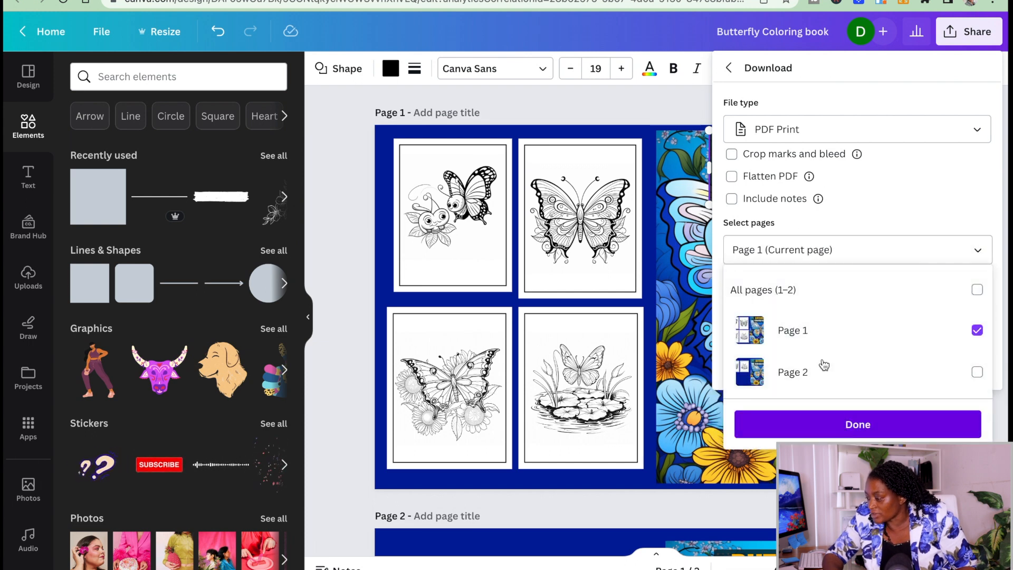
pyautogui.click(858, 424)
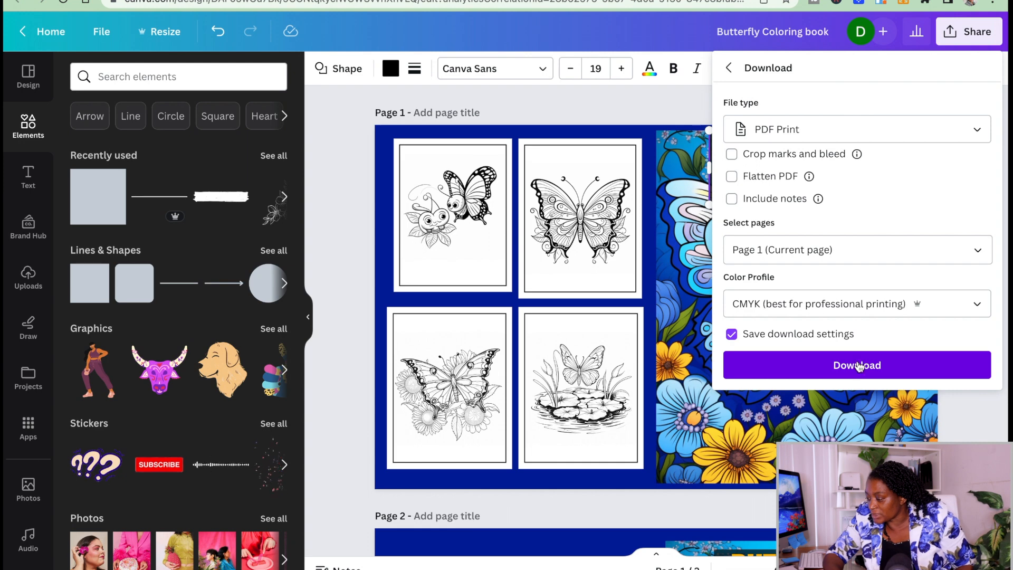
pyautogui.click(858, 365)
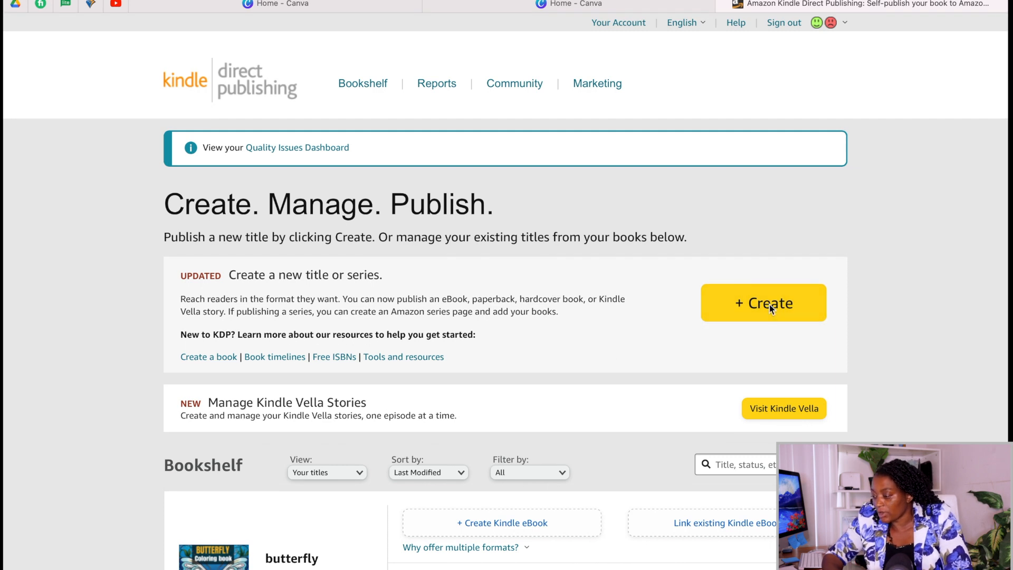
# Switch to Kindle Direct Publishing and start creating a new paperback title.
pyautogui.click(770, 310)
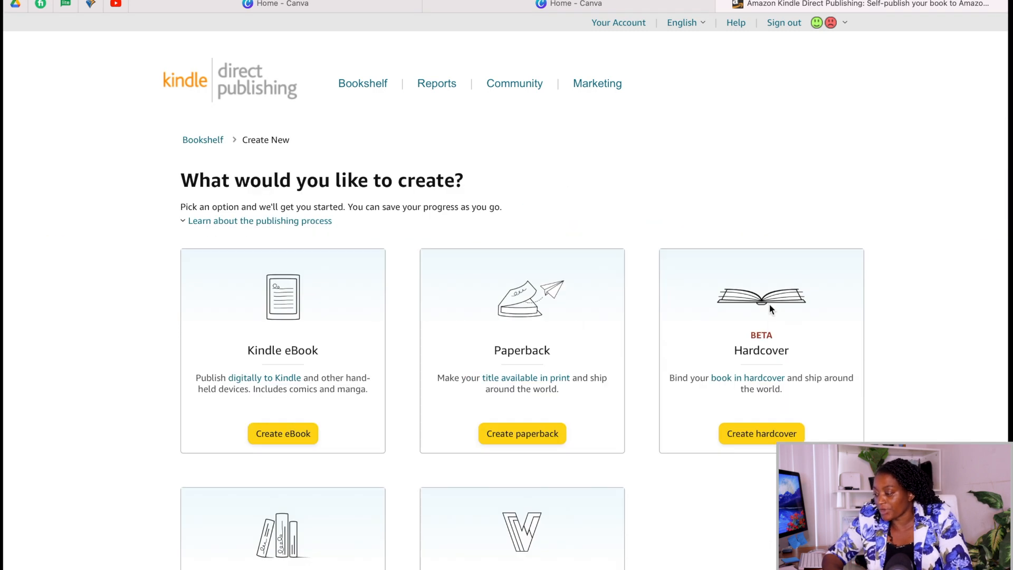
pyautogui.click(530, 434)
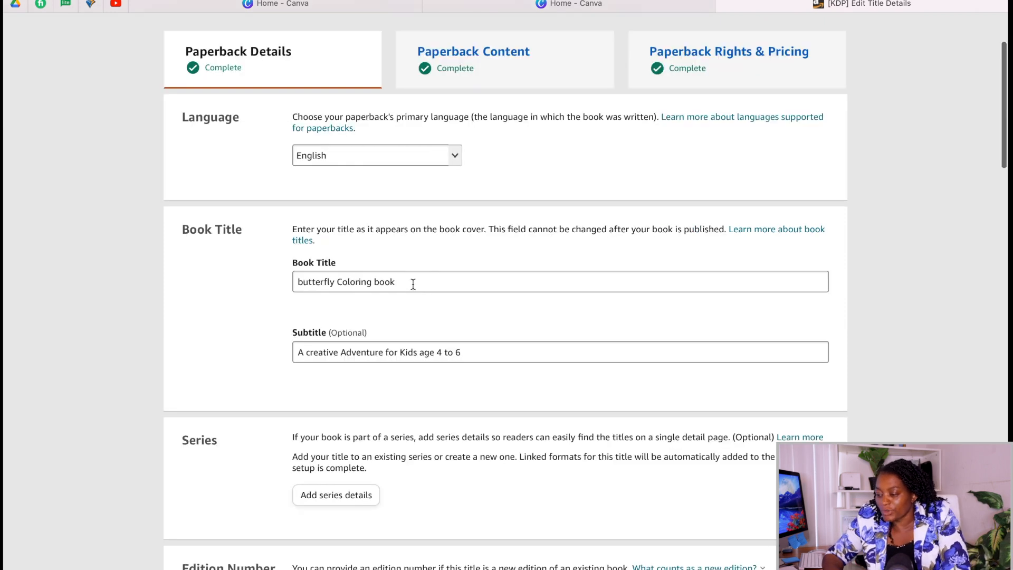
# Review the book title, subtitle and primary author name fields in the paperback details.
pyautogui.scroll(-1, 413, 284)
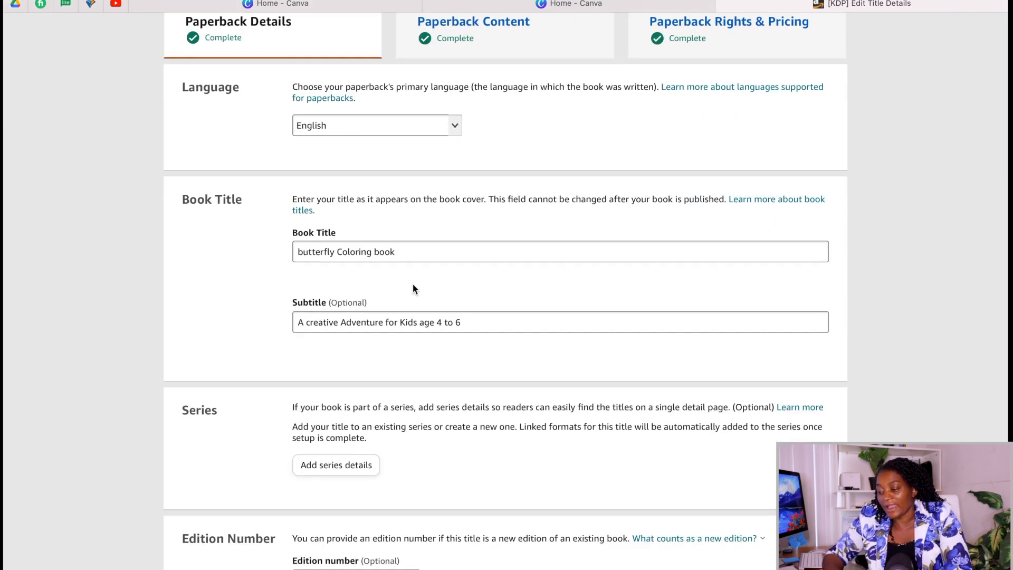
pyautogui.click(491, 326)
pyautogui.scroll(-10, 491, 326)
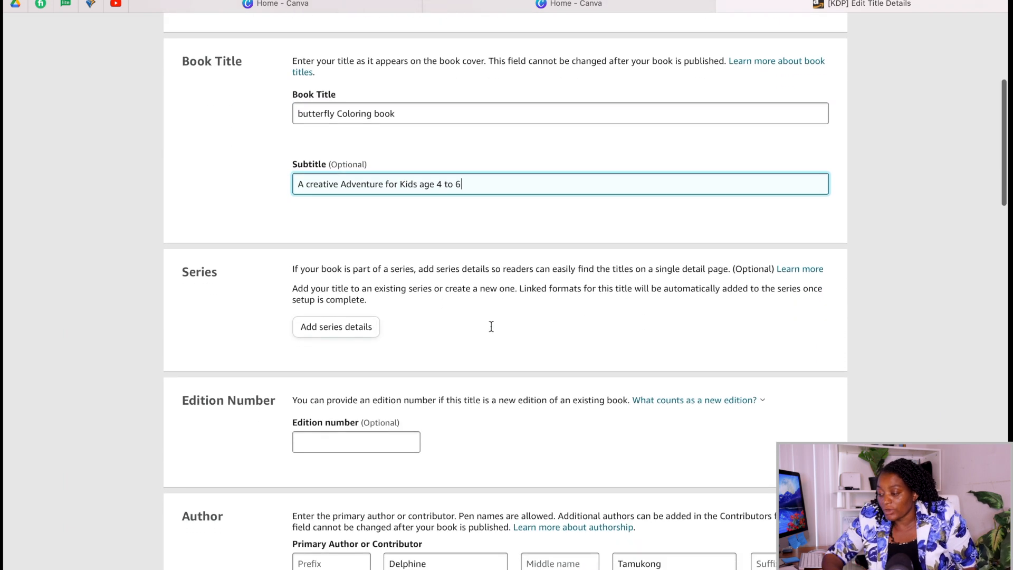
pyautogui.scroll(-5, 410, 297)
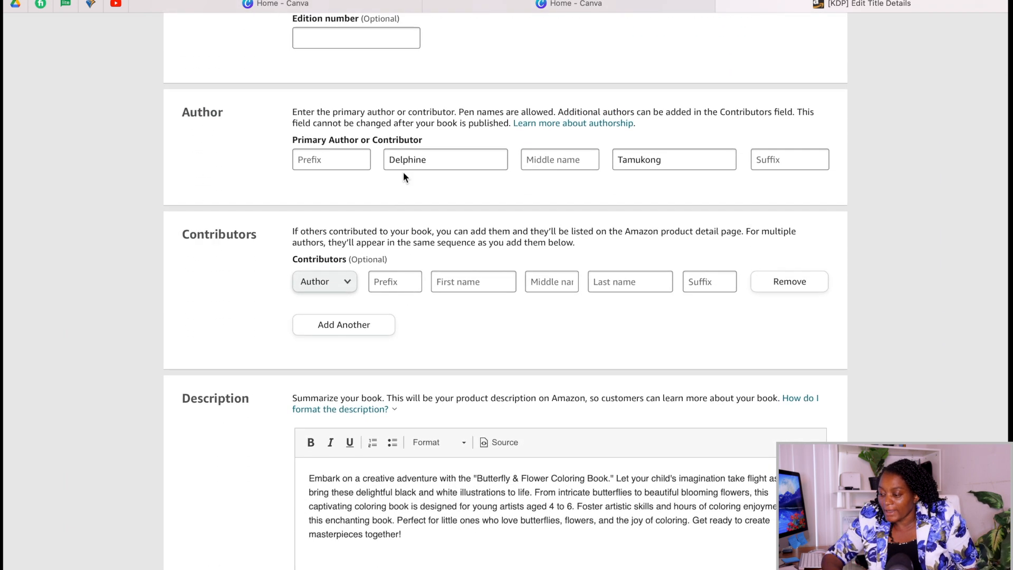
pyautogui.click(439, 161)
pyautogui.click(678, 159)
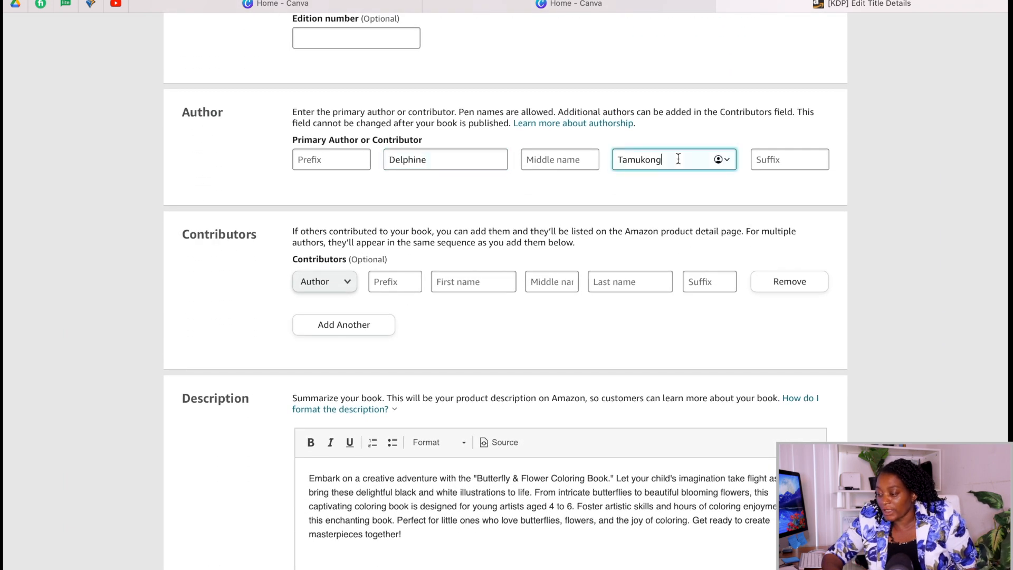
pyautogui.click(454, 161)
pyautogui.click(675, 157)
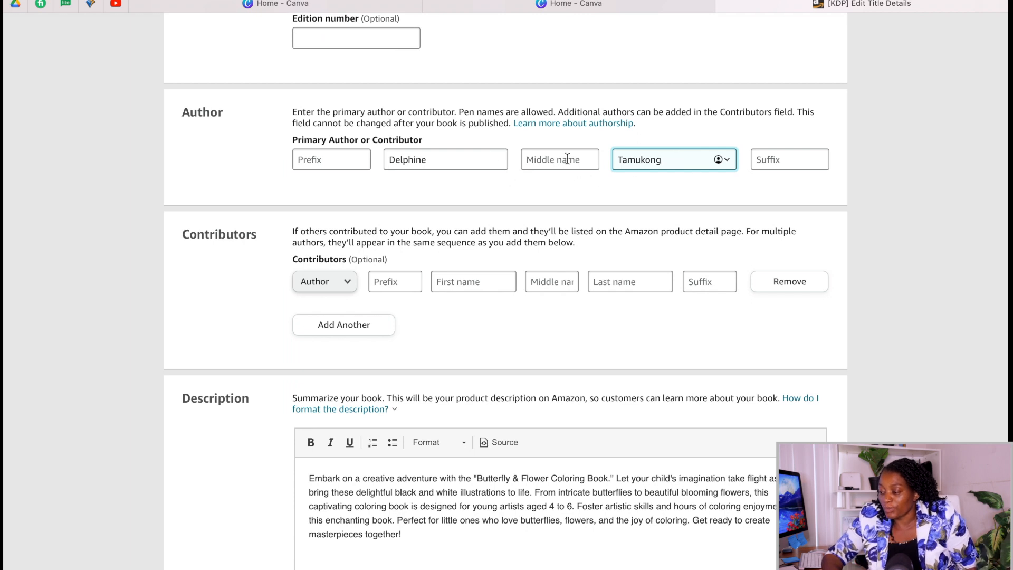
# Check the description, publishing rights, audience and keywords, then save the paperback details and continue to the content section.
pyautogui.scroll(-5, 638, 198)
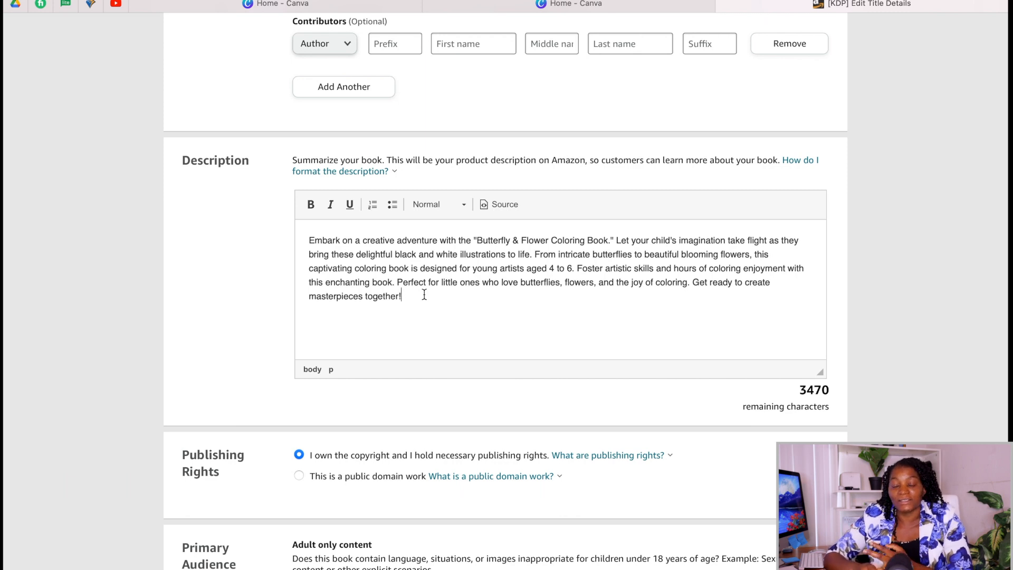
pyautogui.scroll(-5, 424, 294)
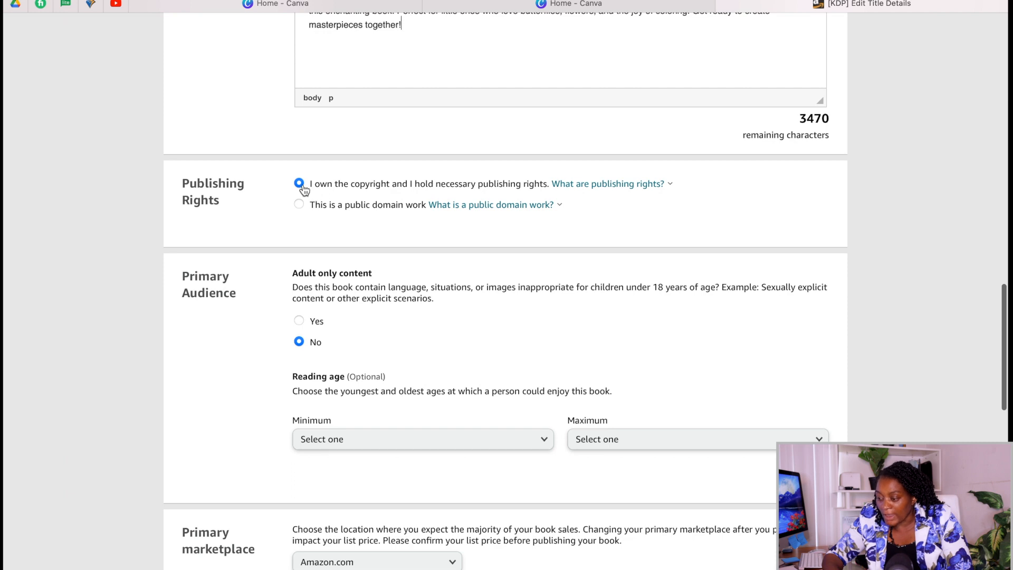
pyautogui.scroll(-7, 362, 259)
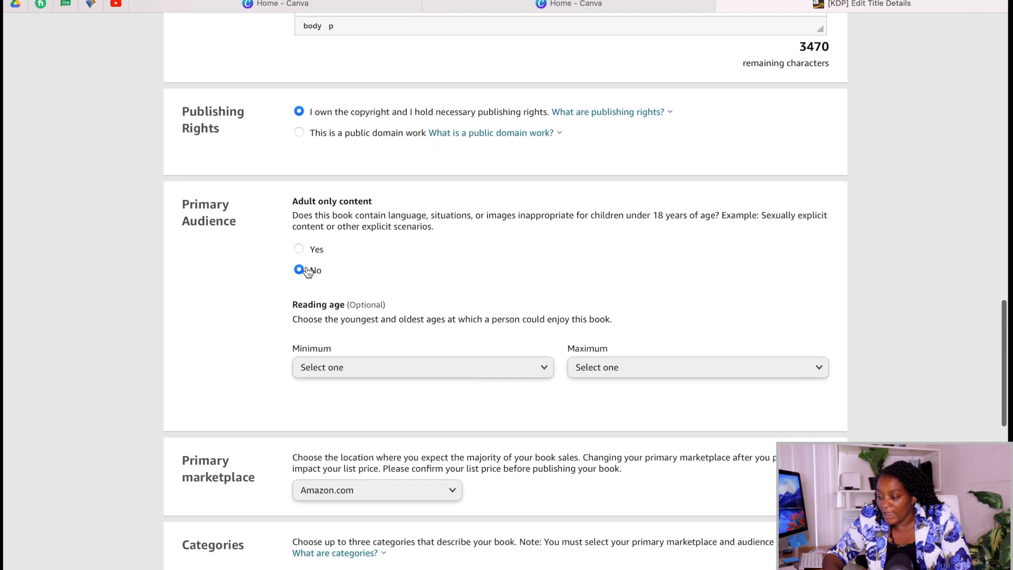
pyautogui.scroll(1, 419, 158)
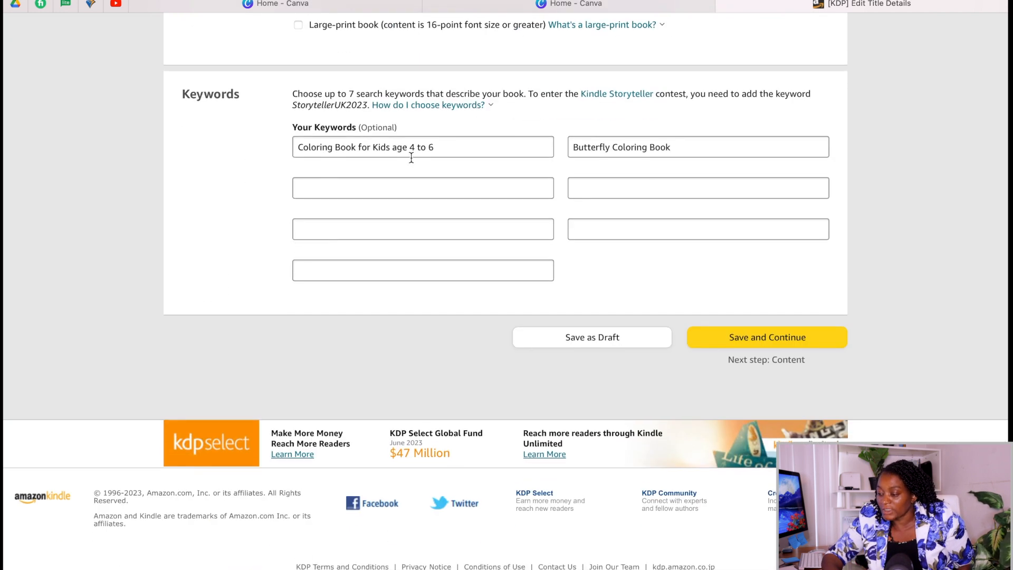
pyautogui.click(458, 145)
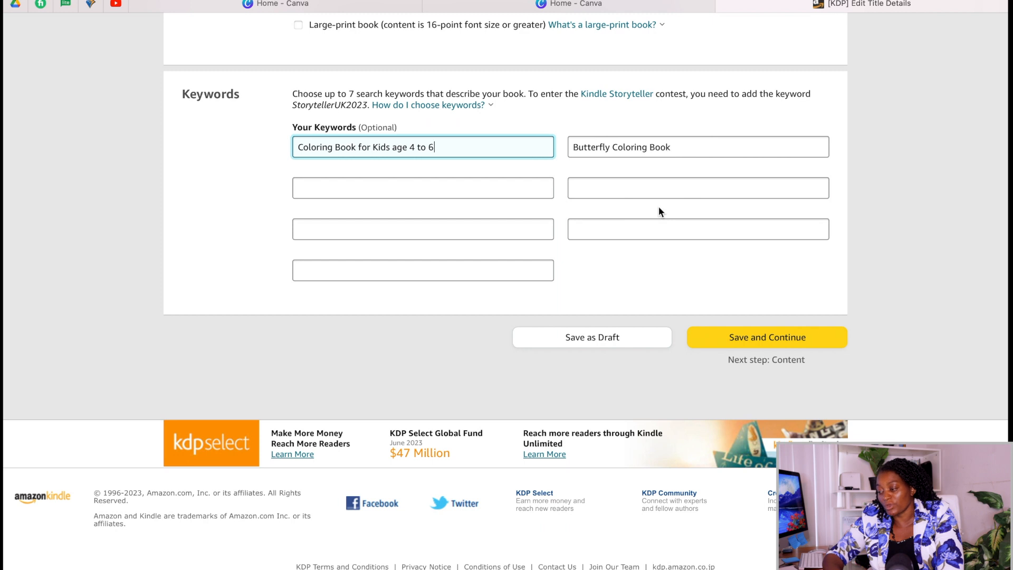
pyautogui.click(755, 350)
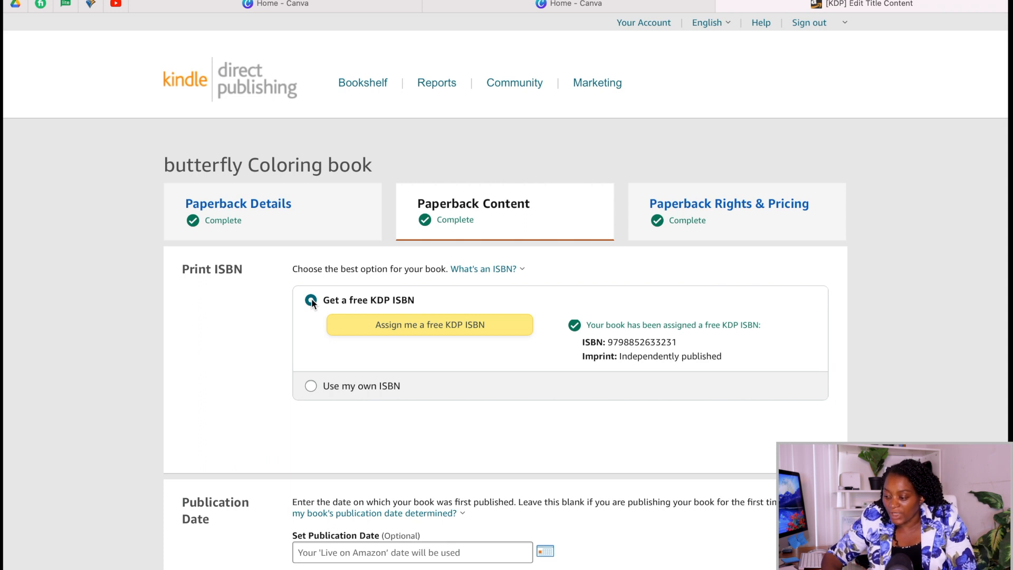
# Inspect the "Use my own ISBN" option and return the selection to "Get a free KDP ISBN".
pyautogui.click(310, 385)
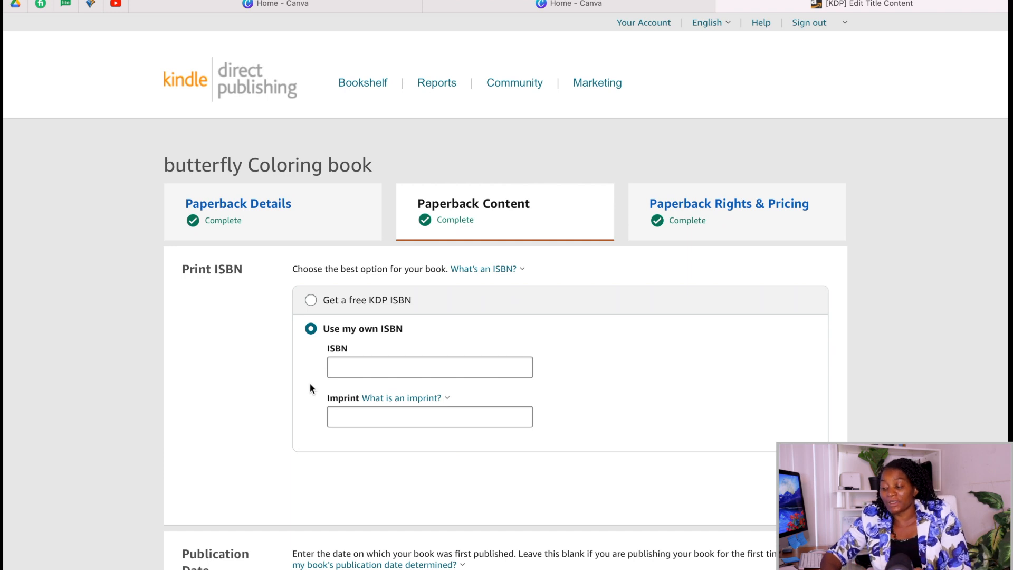
pyautogui.click(312, 300)
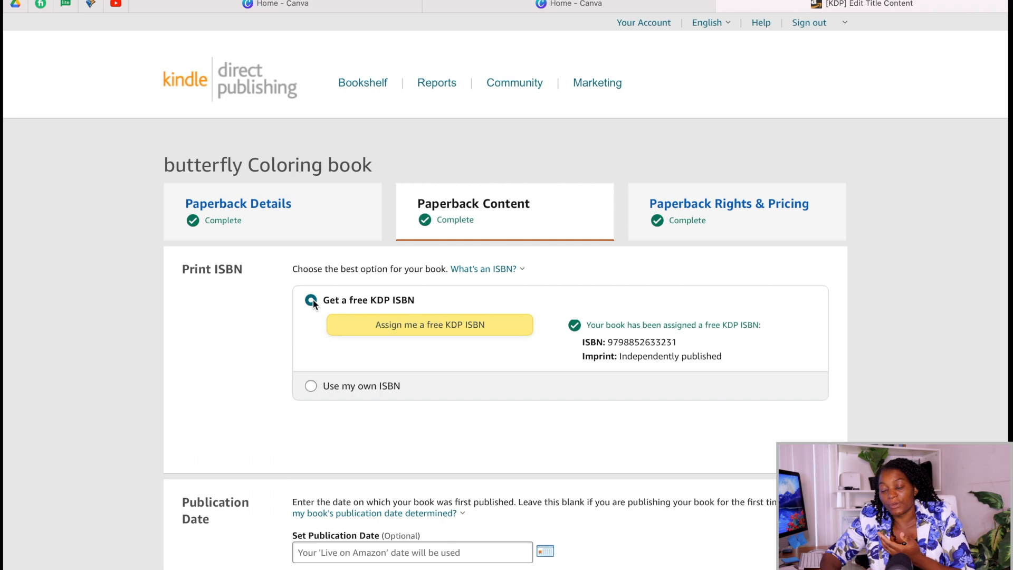
# Review the publication date, ink and paper, trim size, bleed and cover finish options, opening and closing the alternative trim sizes without changing anything.
pyautogui.scroll(-7, 383, 314)
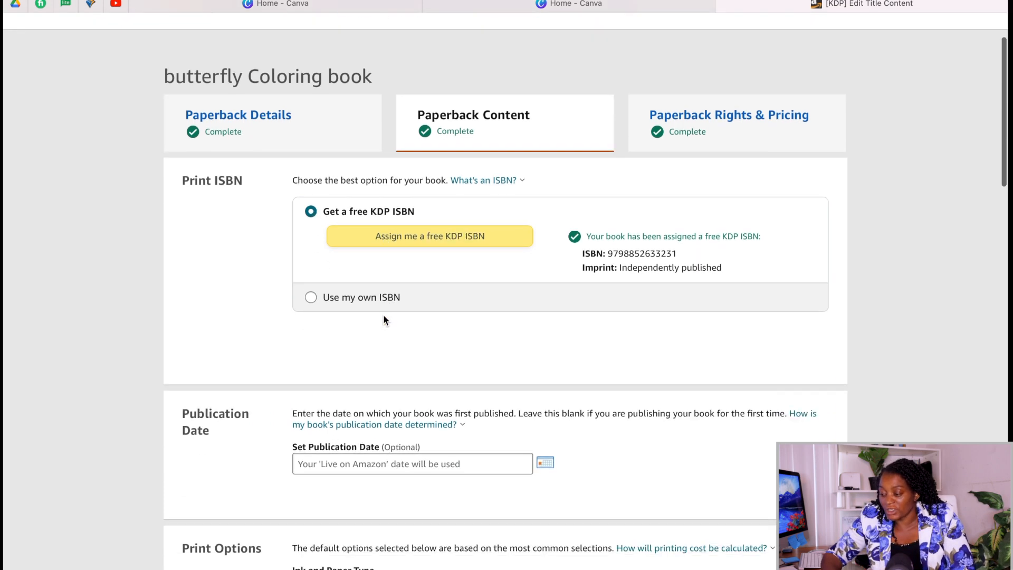
pyautogui.scroll(-3, 383, 315)
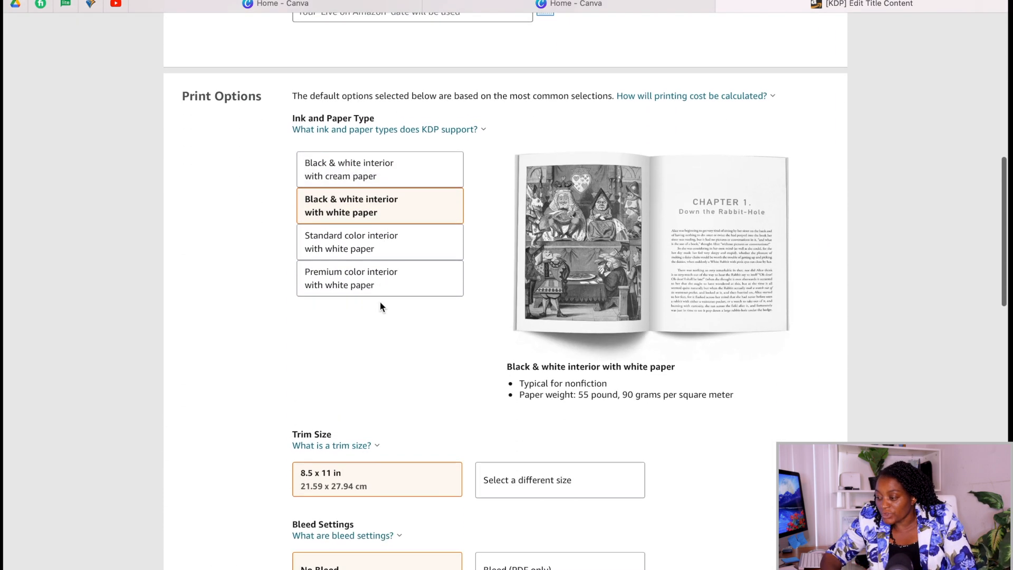
pyautogui.scroll(-4, 362, 206)
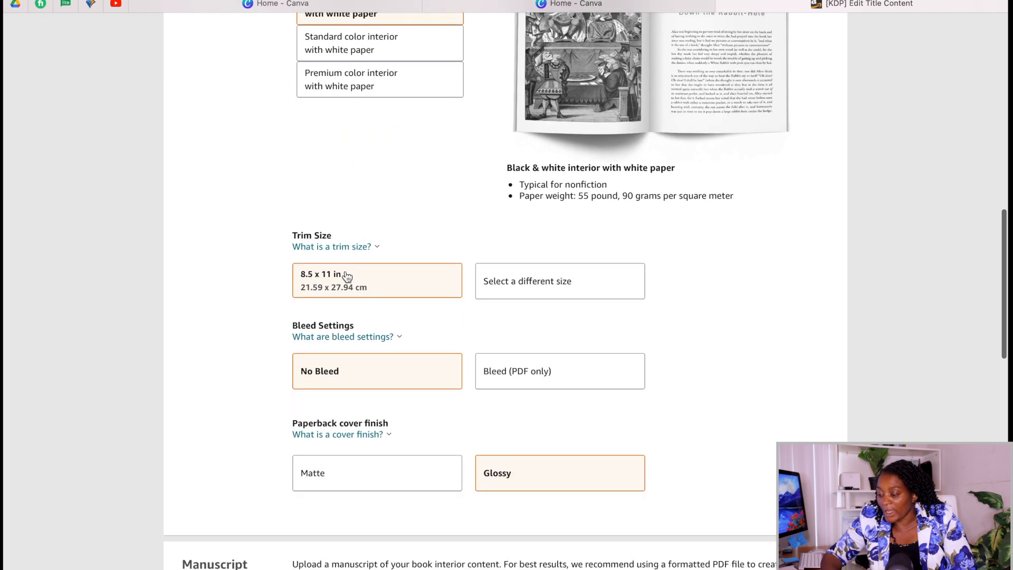
pyautogui.click(505, 282)
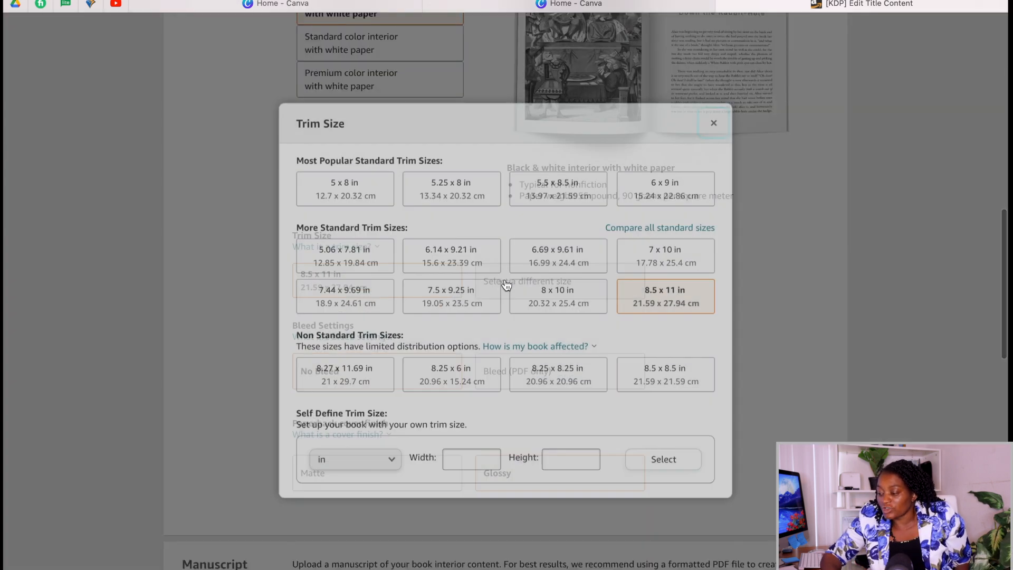
pyautogui.click(713, 121)
pyautogui.scroll(-3, 368, 289)
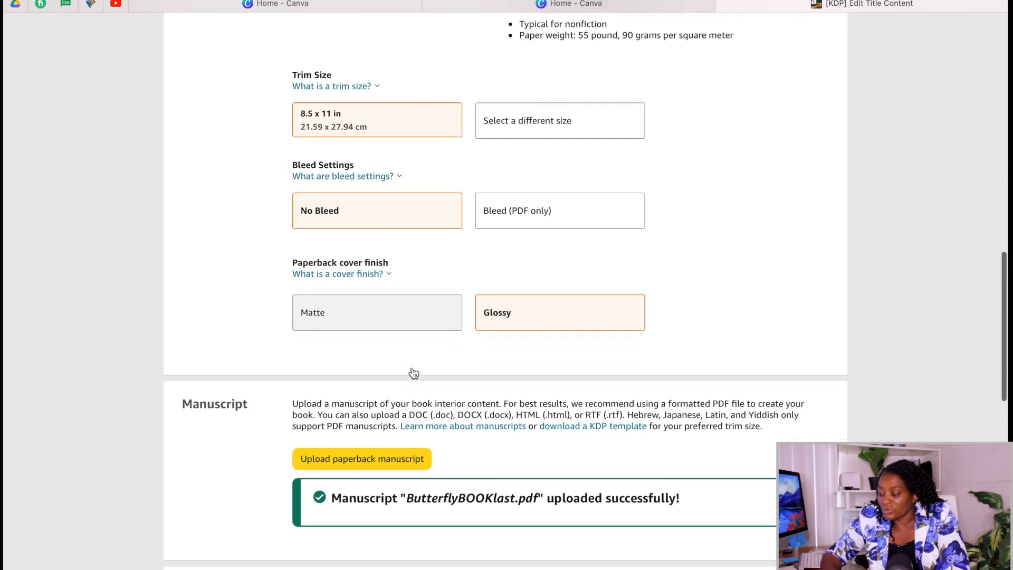
# Choose Butterfly Coloring Book-4.pdf for the paperback manuscript upload and ButterflyCoverLast.pdf for the print-ready cover upload.
pyautogui.scroll(-1, 531, 290)
pyautogui.scroll(-5, 364, 157)
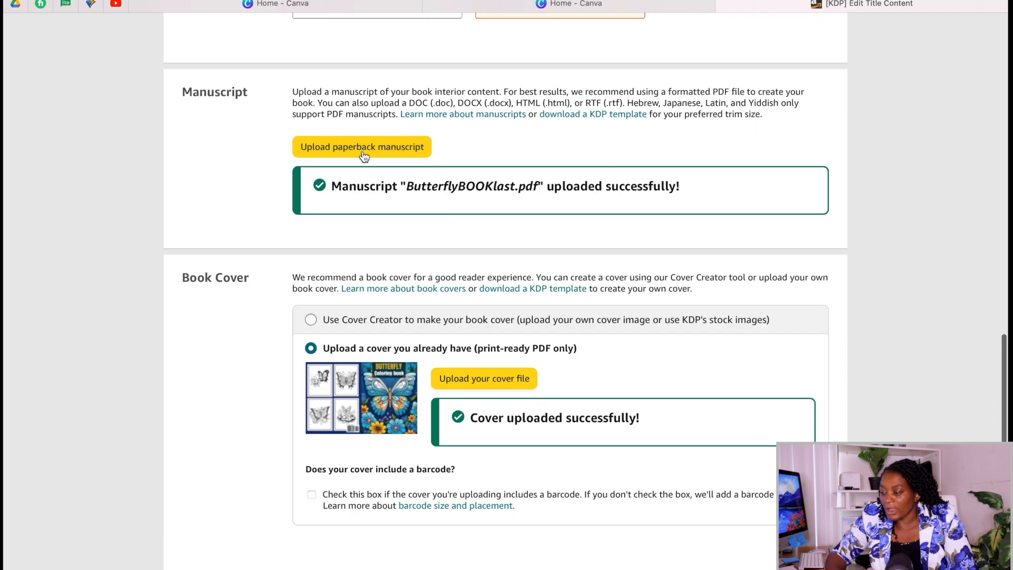
pyautogui.click(363, 152)
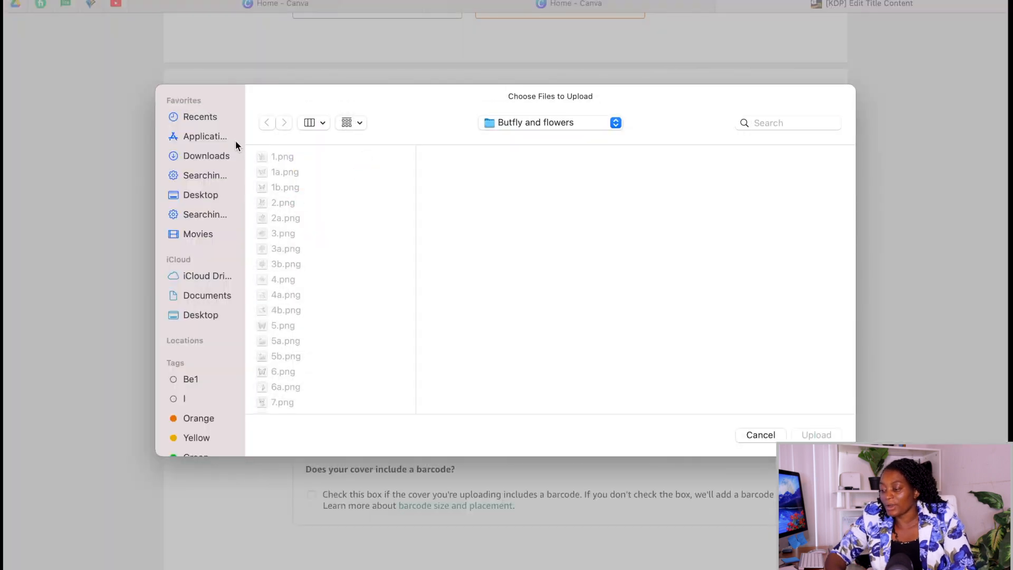
pyautogui.click(208, 118)
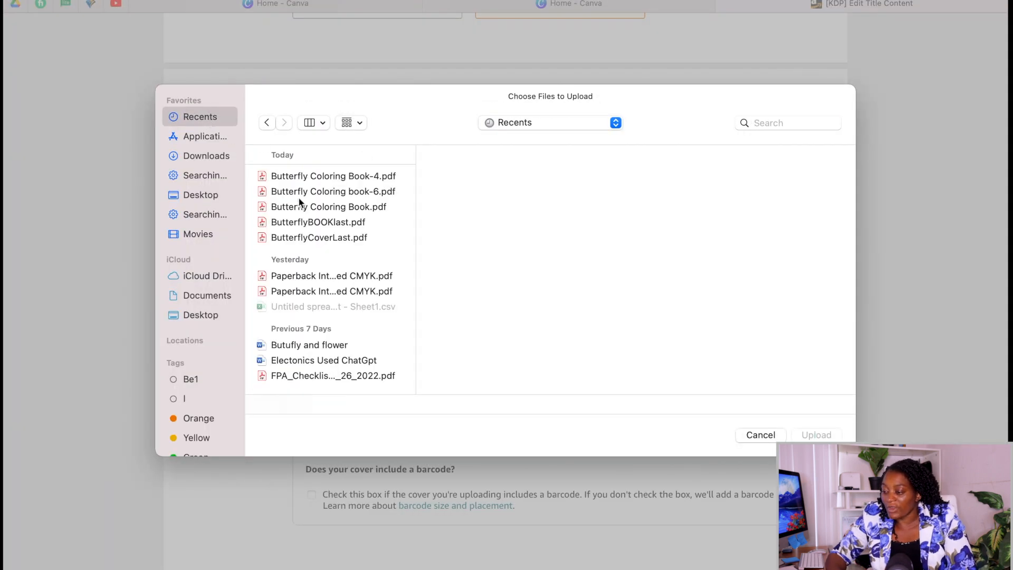
pyautogui.click(294, 181)
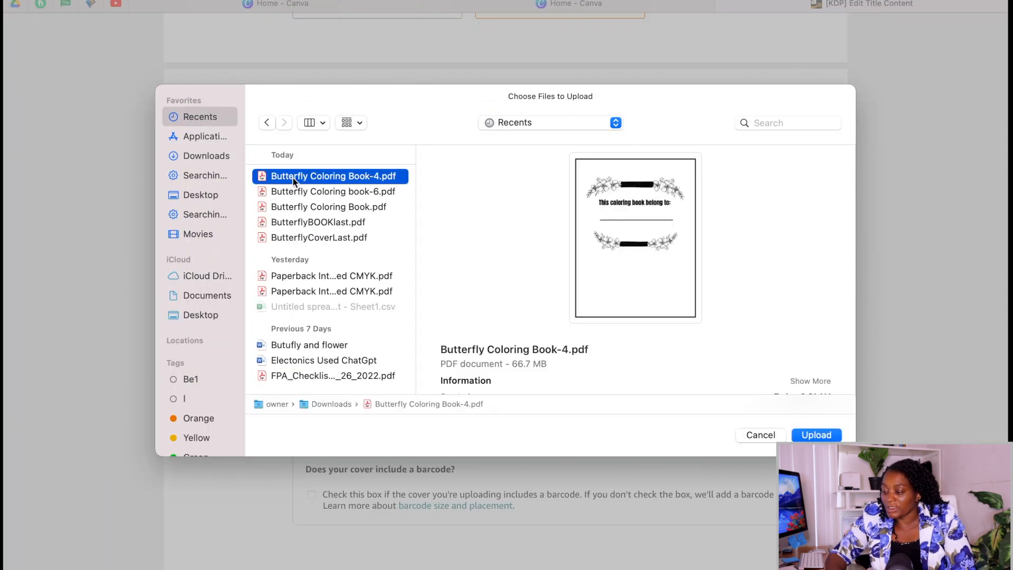
pyautogui.click(816, 435)
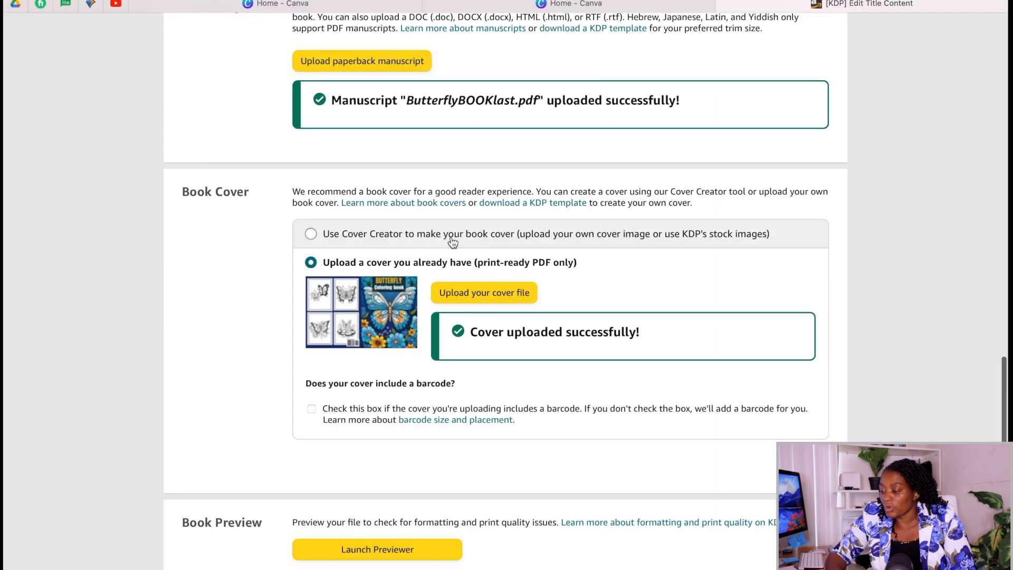
pyautogui.click(490, 303)
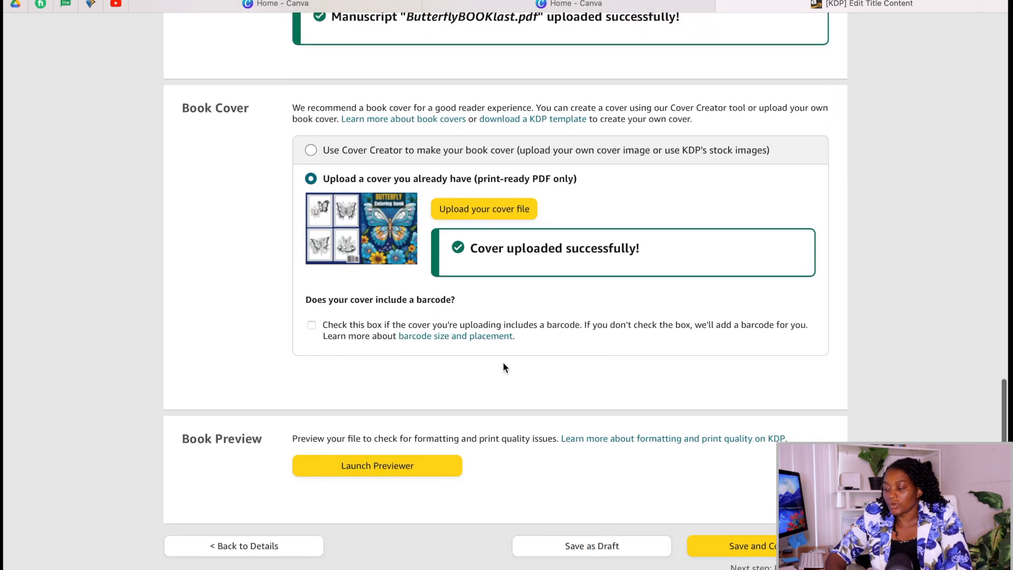
pyautogui.scroll(-5, 502, 362)
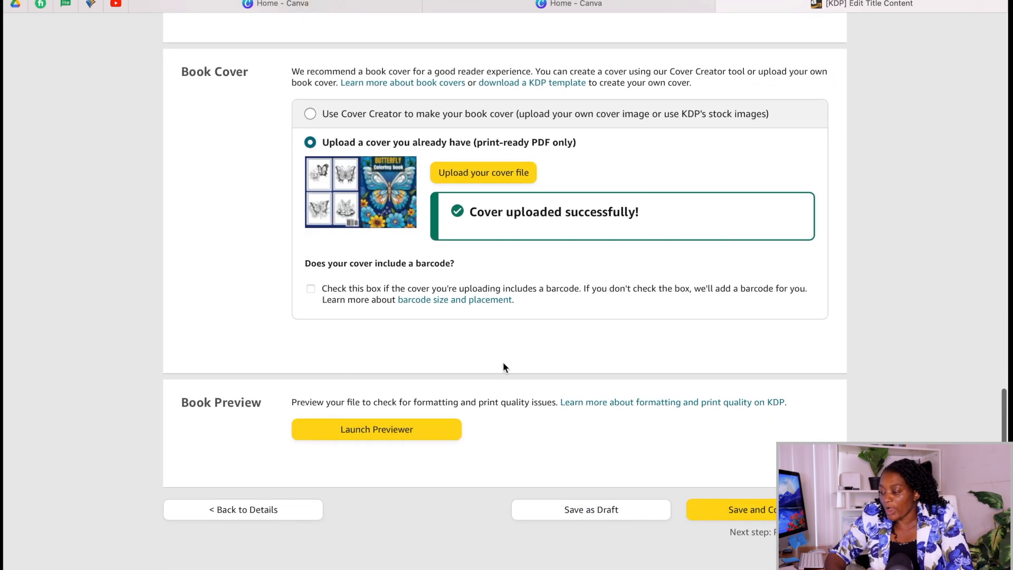
# Check the cover and the interior through pages 6-7 in the Print Previewer and approve the book.
pyautogui.click(369, 327)
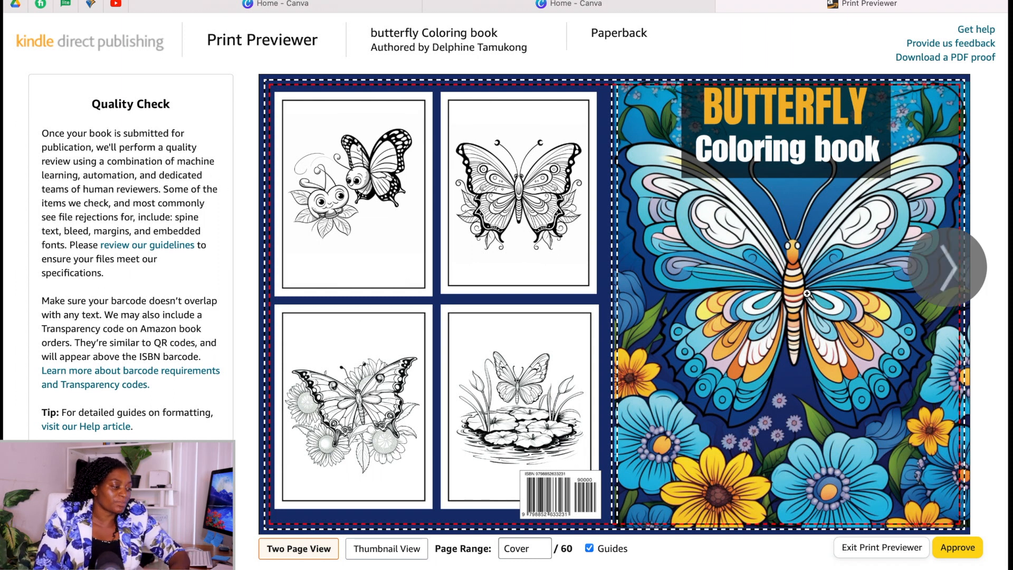
pyautogui.moveTo(807, 294)
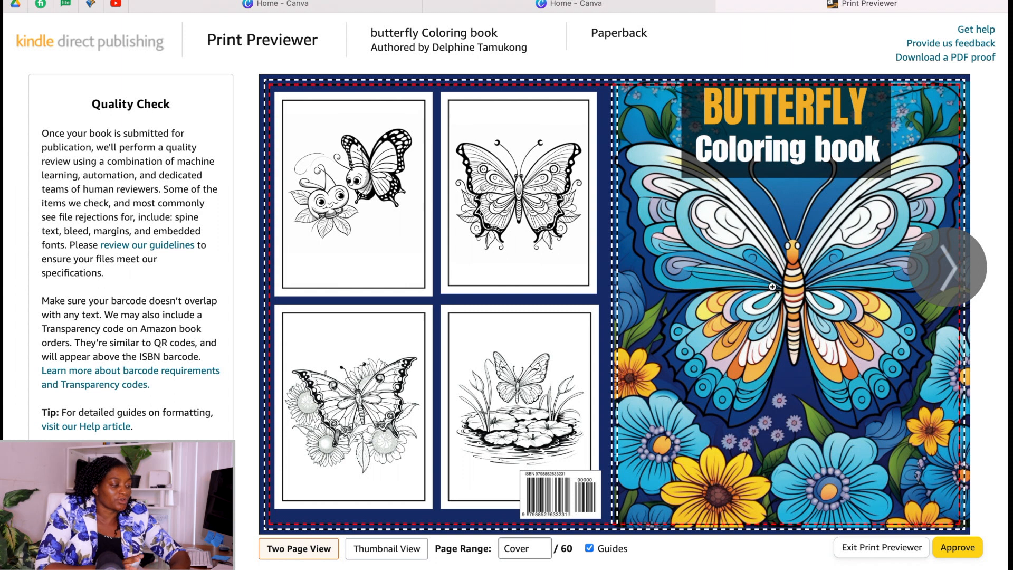
pyautogui.click(962, 261)
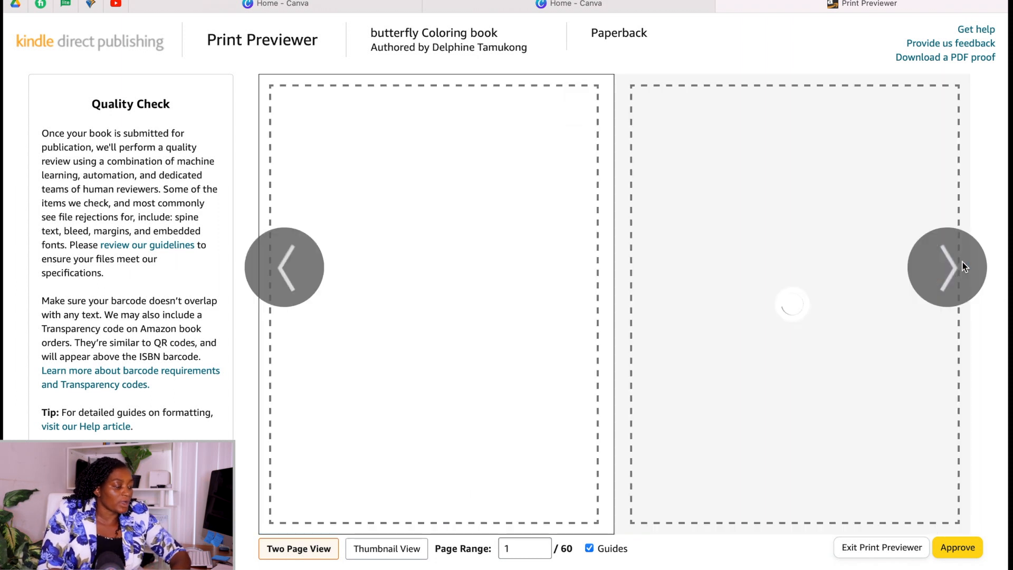
pyautogui.click(962, 261)
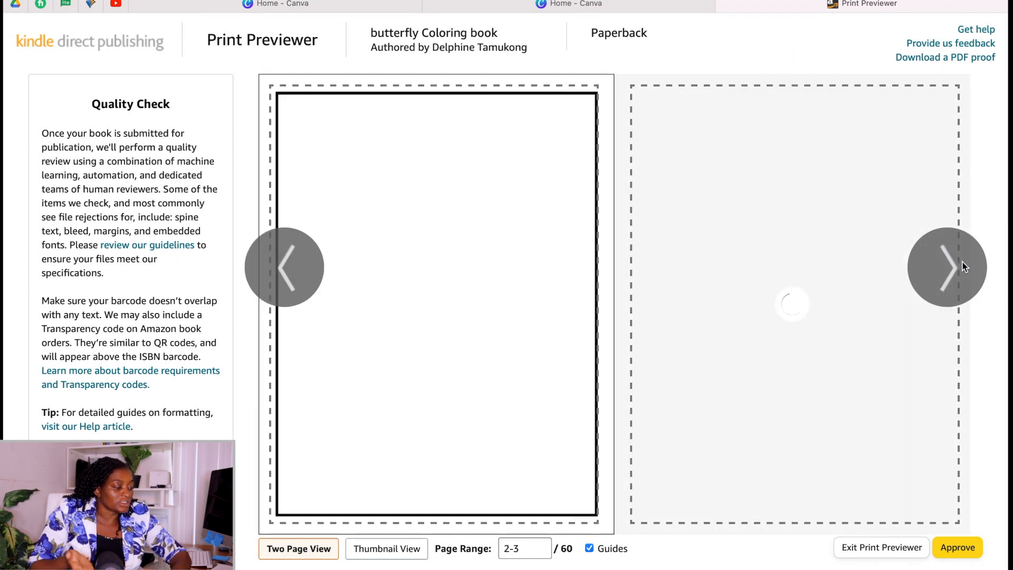
pyautogui.click(962, 262)
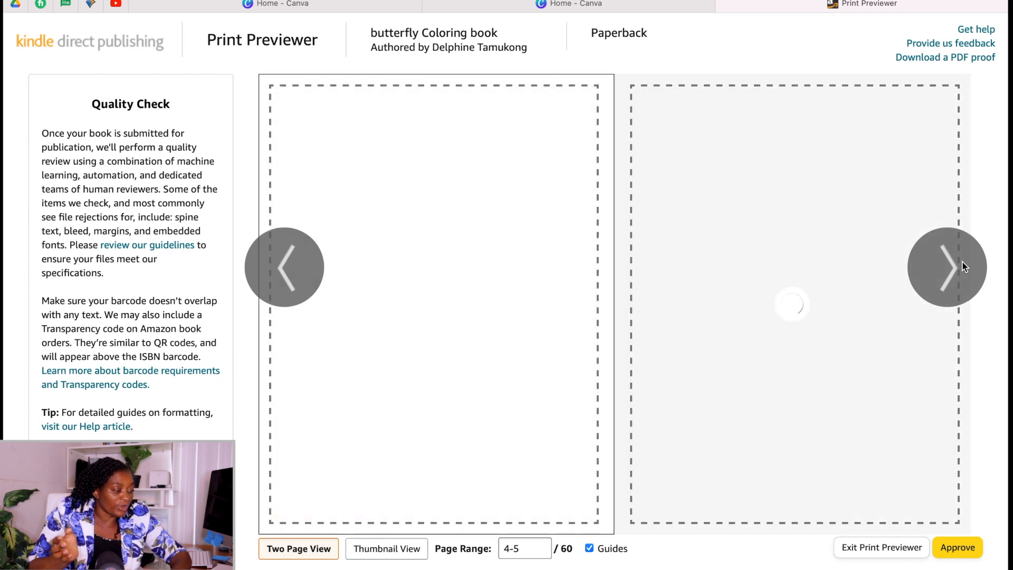
pyautogui.click(962, 262)
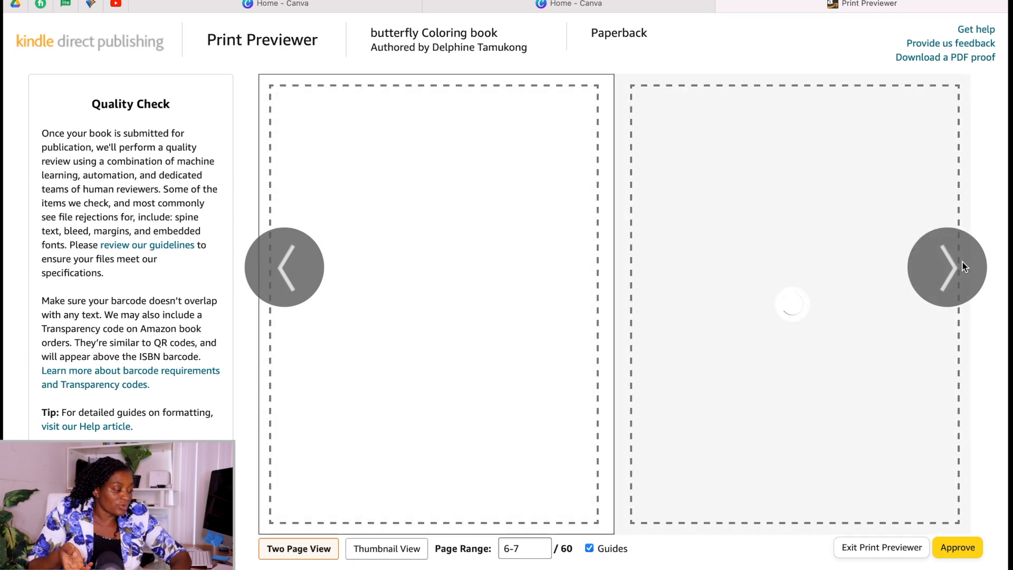
pyautogui.click(961, 547)
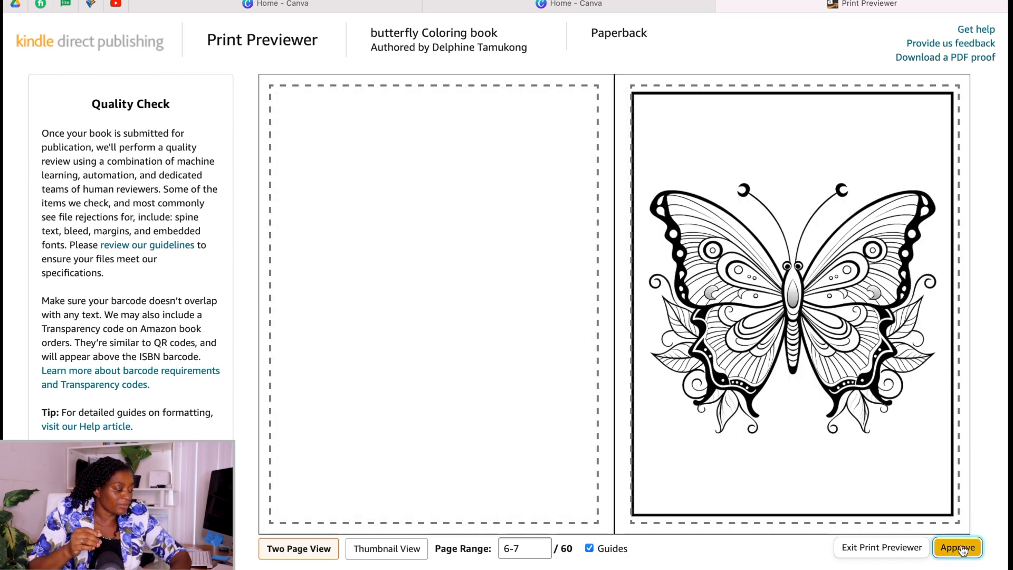
# Check the print summary and per-marketplace printing costs, and save the paperback content to continue to pricing.
pyautogui.scroll(-17, 613, 393)
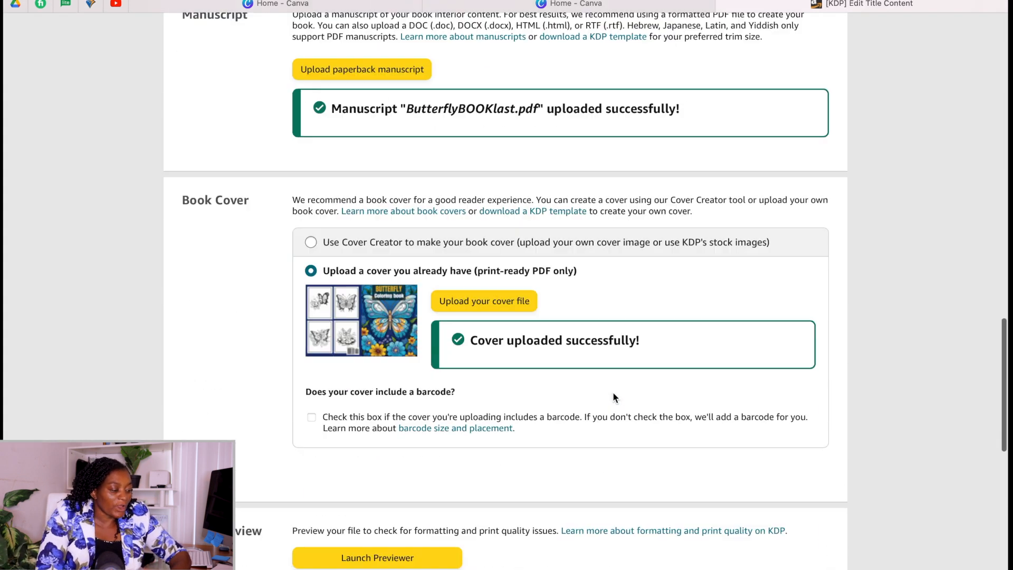
pyautogui.scroll(-1, 613, 397)
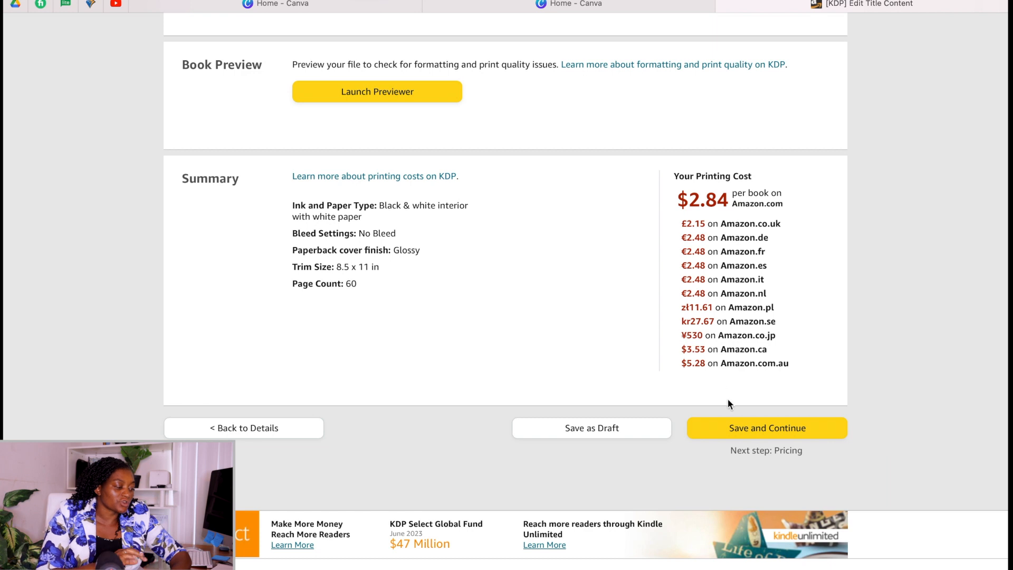
pyautogui.click(758, 431)
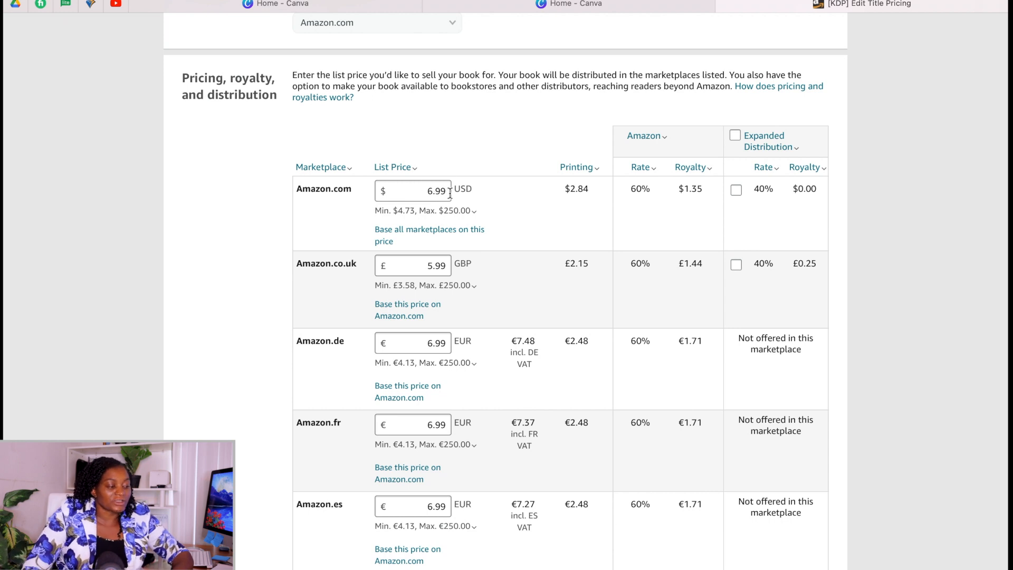
# Review the marketplace list prices and royalties, the terms and the book proof option on the pricing page.
pyautogui.click(448, 280)
pyautogui.scroll(-20, 448, 306)
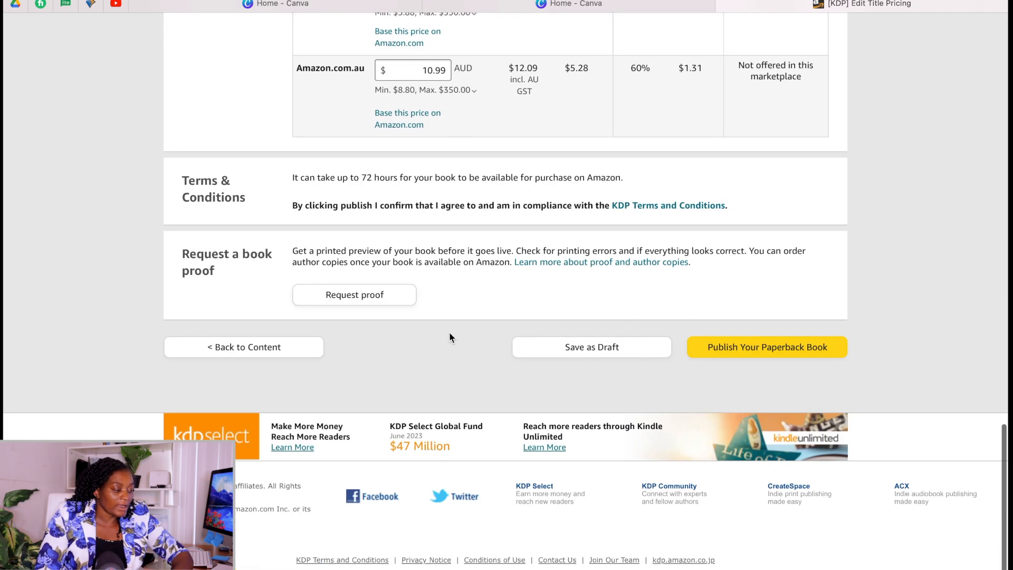